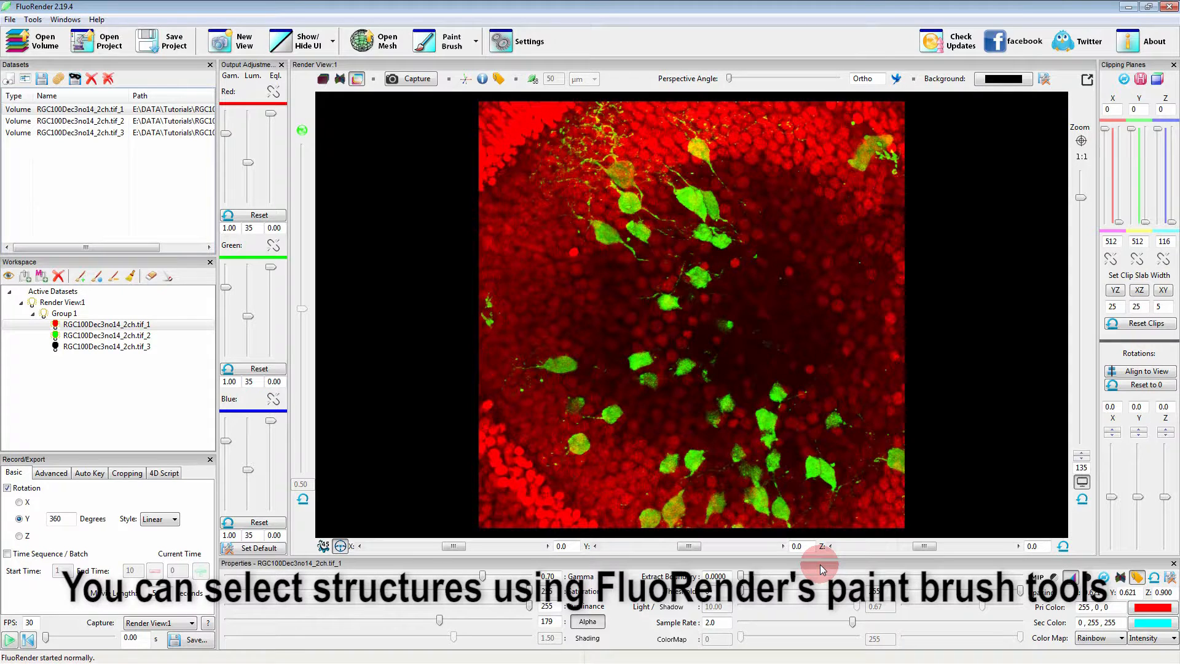
# Open the Paint Brush settings and isolate the green channel RGC100Dec3no14_2ch.tif_2 in the render view.
pyautogui.click(448, 41)
pyautogui.moveTo(189, 58)
pyautogui.mouseDown()
pyautogui.moveTo(348, 155)
pyautogui.moveTo(318, 162)
pyautogui.mouseUp()
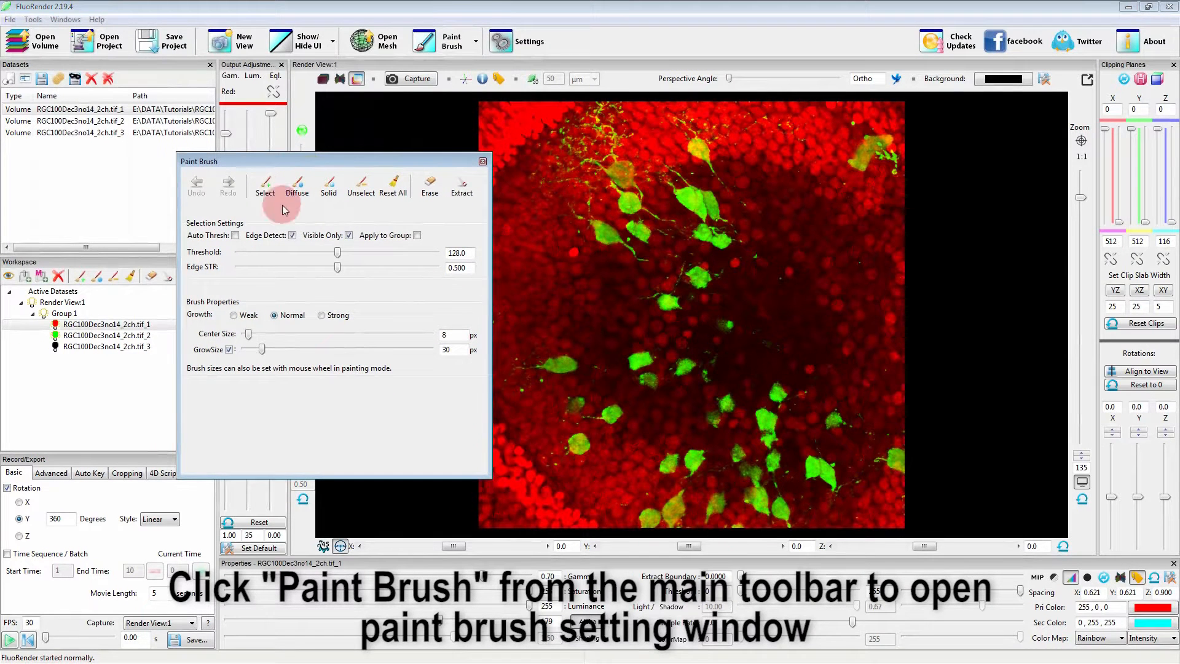
pyautogui.click(69, 336)
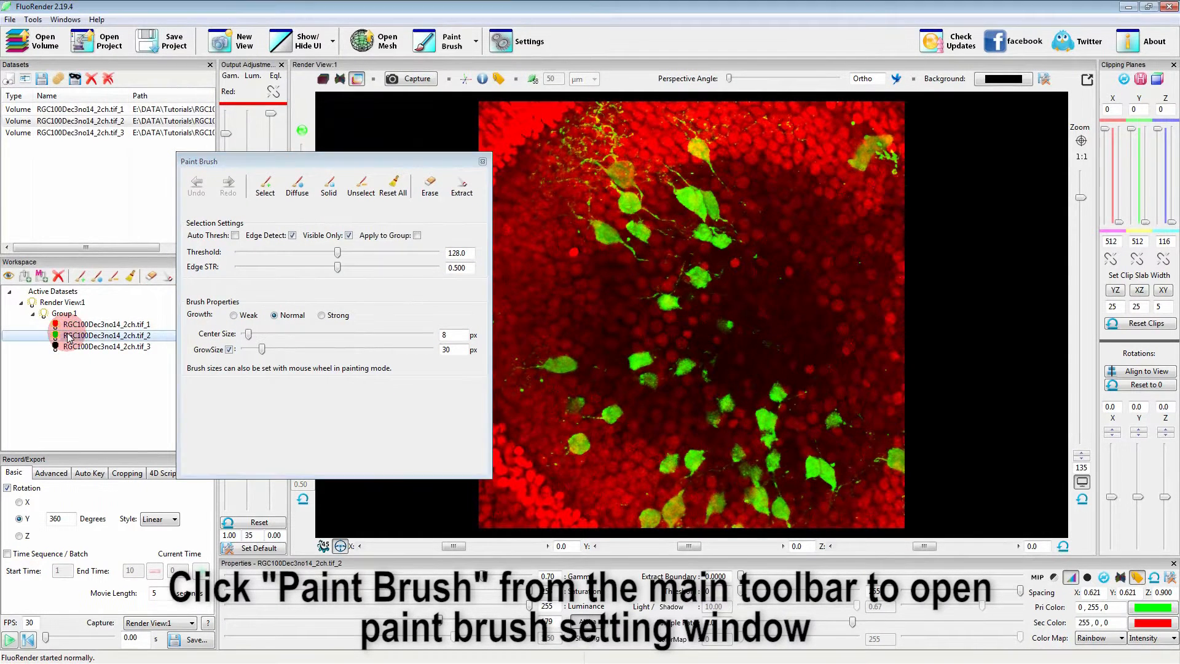
pyautogui.rightClick(56, 337)
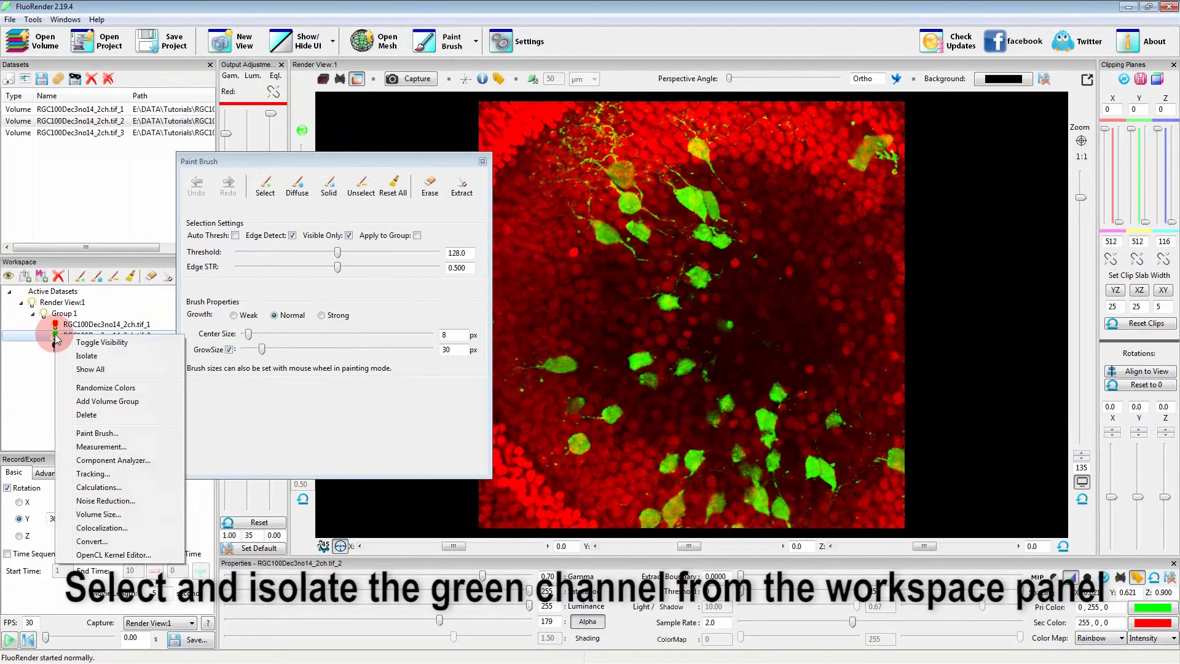
pyautogui.click(86, 357)
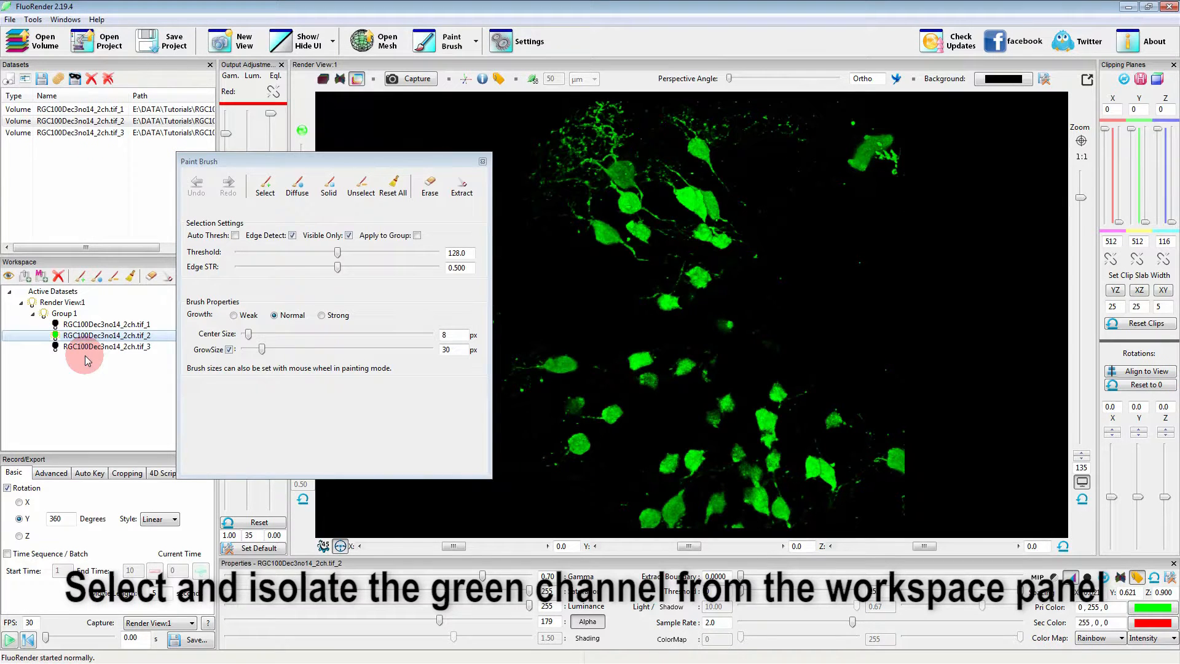
pyautogui.moveTo(323, 165); pyautogui.dragTo(262, 168)
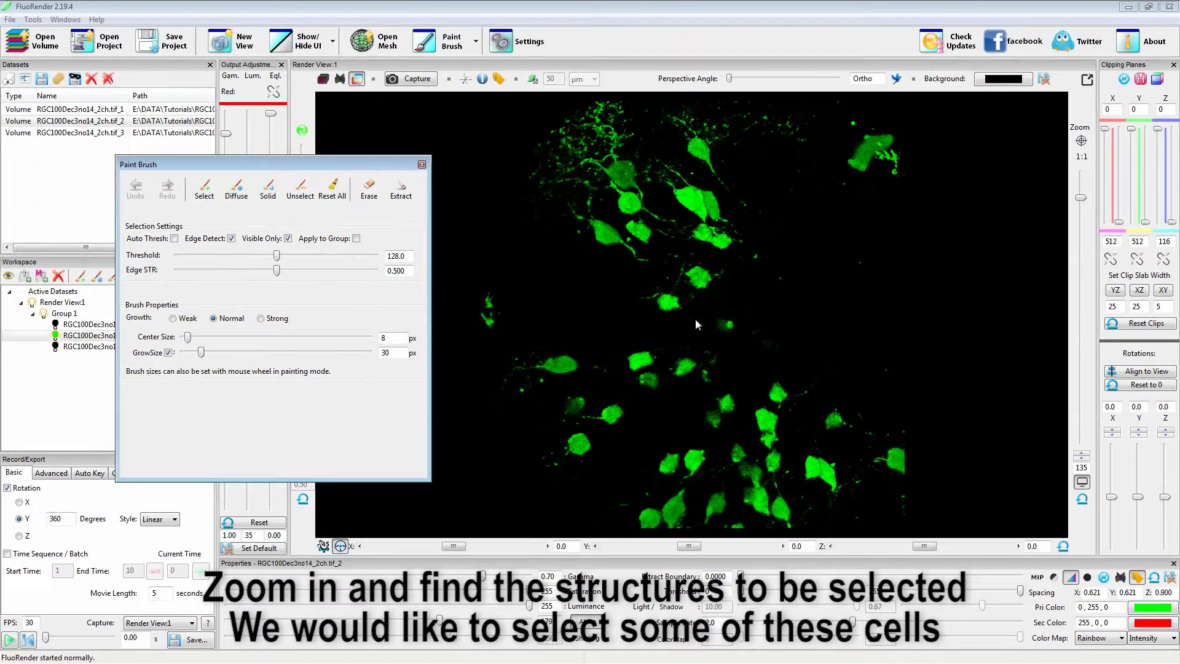
# Enable the selection brush for the upper cell cluster and set its grow size to 43 px, keeping the centre size at 8 px.
pyautogui.scroll(5, 603, 251)
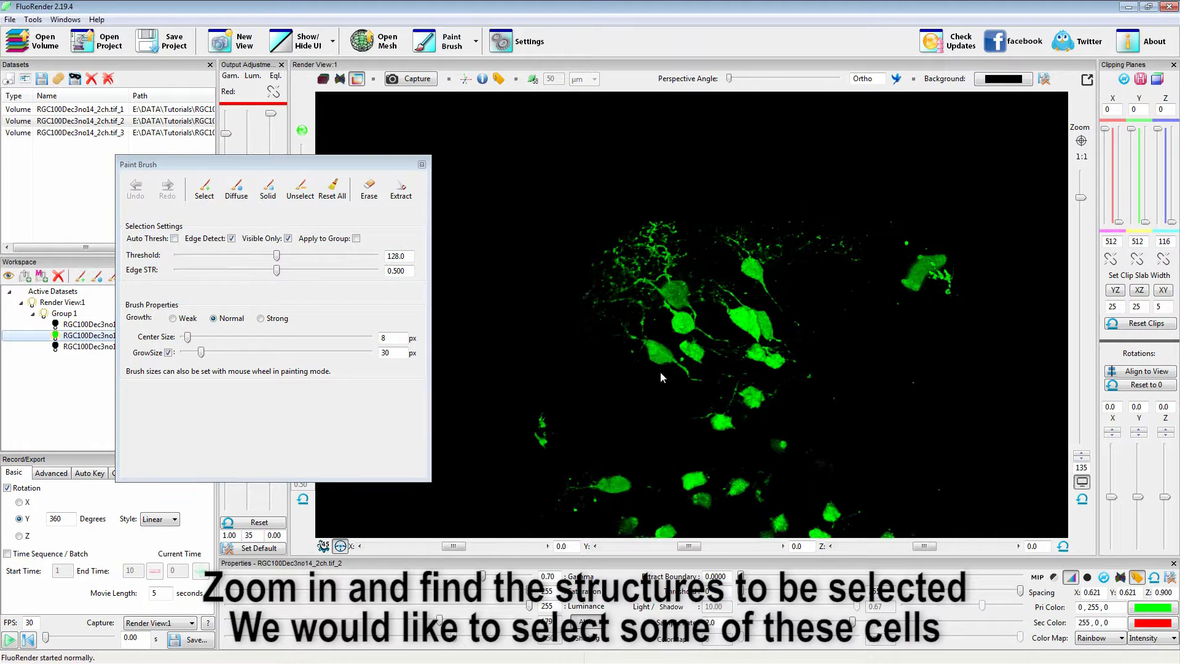
pyautogui.moveTo(592, 430); pyautogui.dragTo(785, 445, button='right')
pyautogui.moveTo(676, 444); pyautogui.dragTo(710, 414)
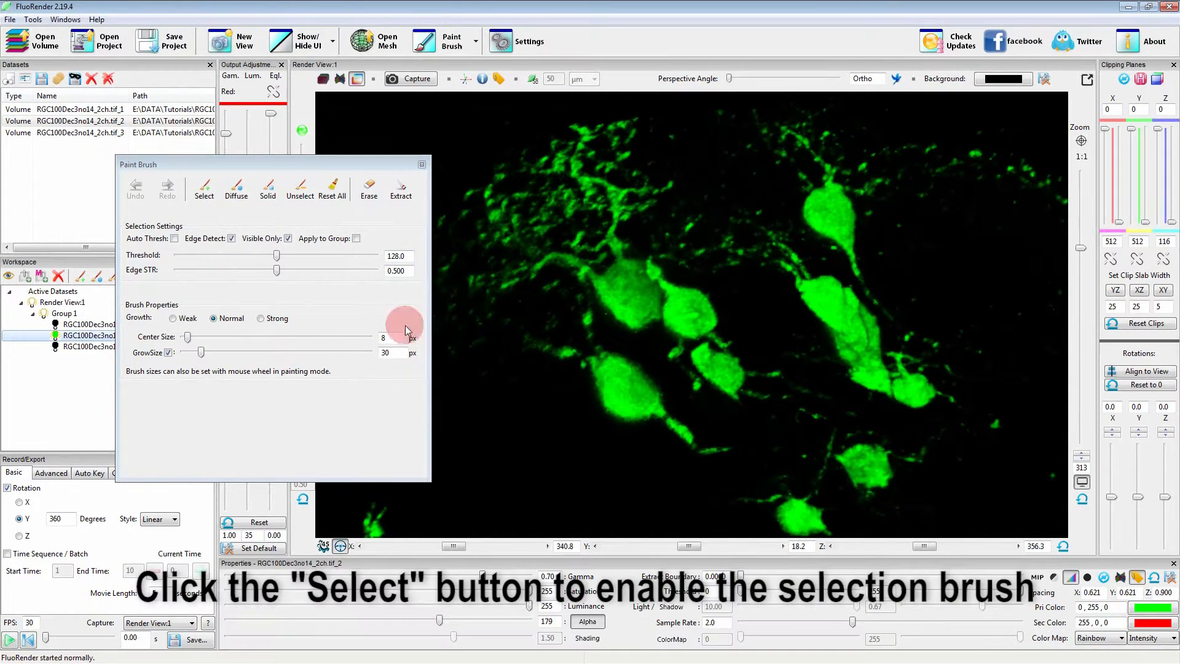
pyautogui.click(204, 188)
pyautogui.click(390, 337)
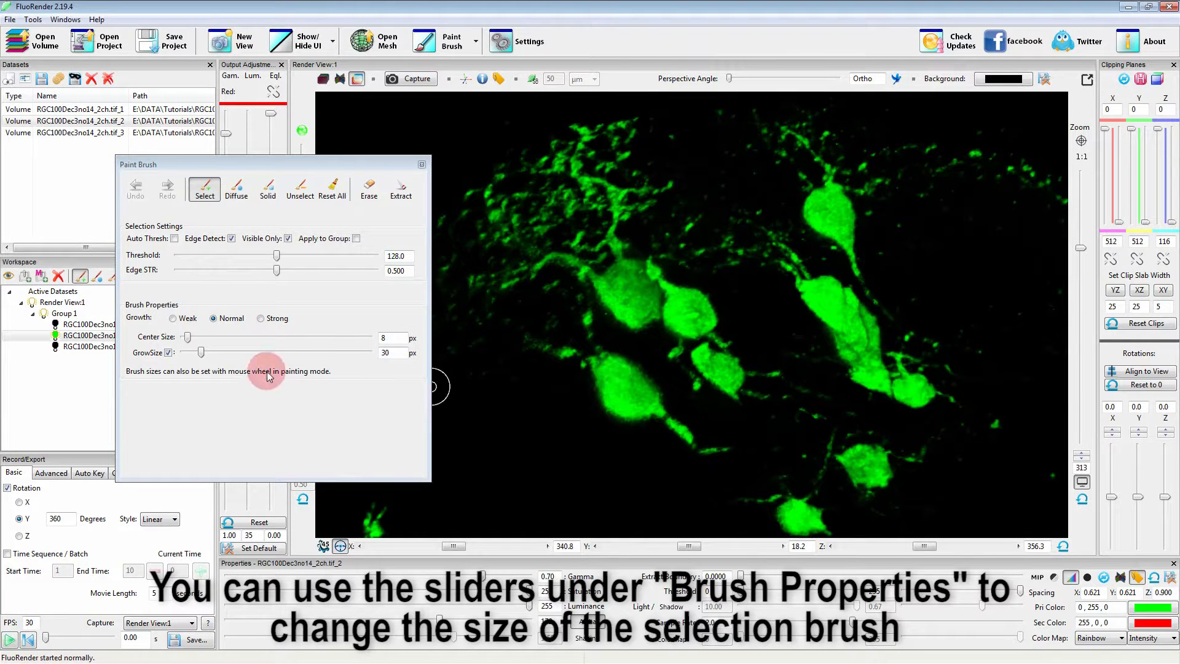
pyautogui.moveTo(201, 352); pyautogui.dragTo(209, 353)
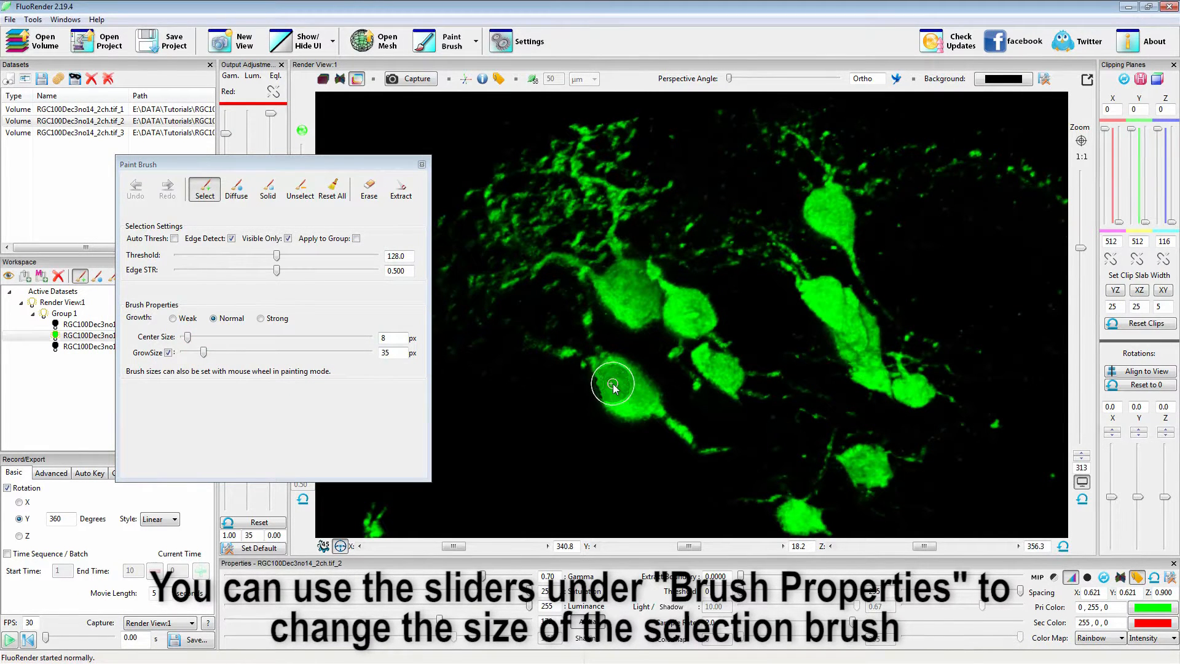
pyautogui.scroll(3, 612, 385)
pyautogui.scroll(-4, 613, 385)
pyautogui.scroll(7, 612, 385)
# Paint over the lower-left cell of the cluster and its tail to select them, and turn off the selection brush.
pyautogui.moveTo(606, 372)
pyautogui.mouseDown()
pyautogui.moveTo(614, 394)
pyautogui.moveTo(722, 456)
pyautogui.mouseUp()
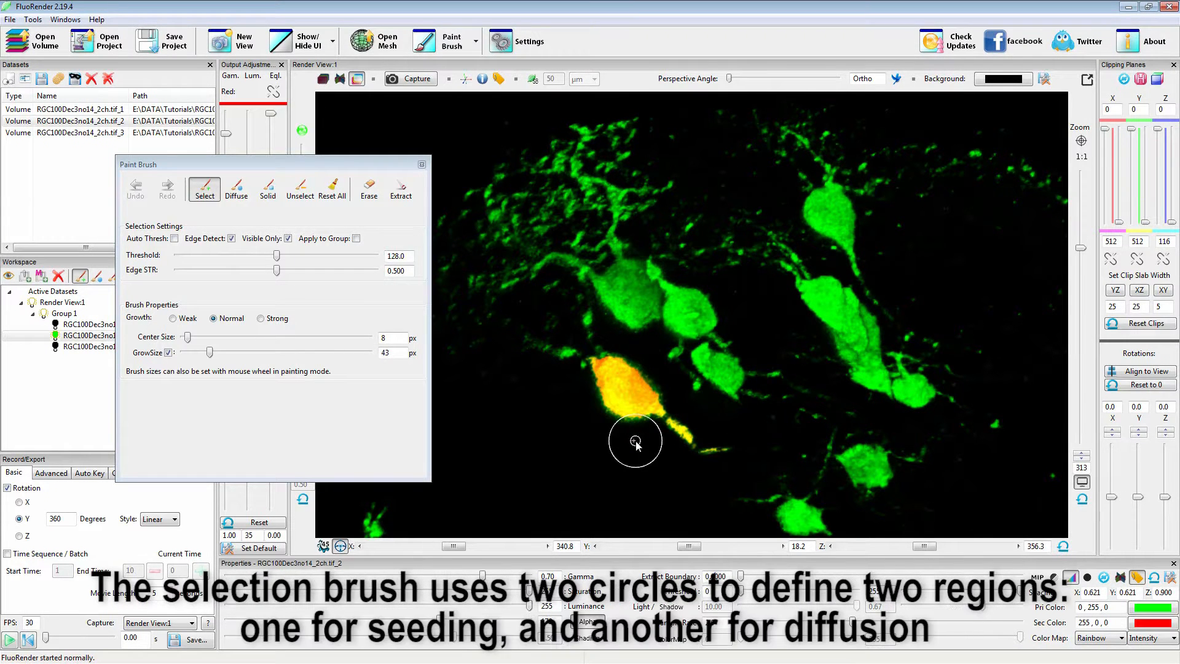
pyautogui.click(206, 184)
pyautogui.moveTo(677, 430)
pyautogui.mouseDown()
pyautogui.moveTo(650, 444)
pyautogui.moveTo(685, 420)
pyautogui.mouseUp()
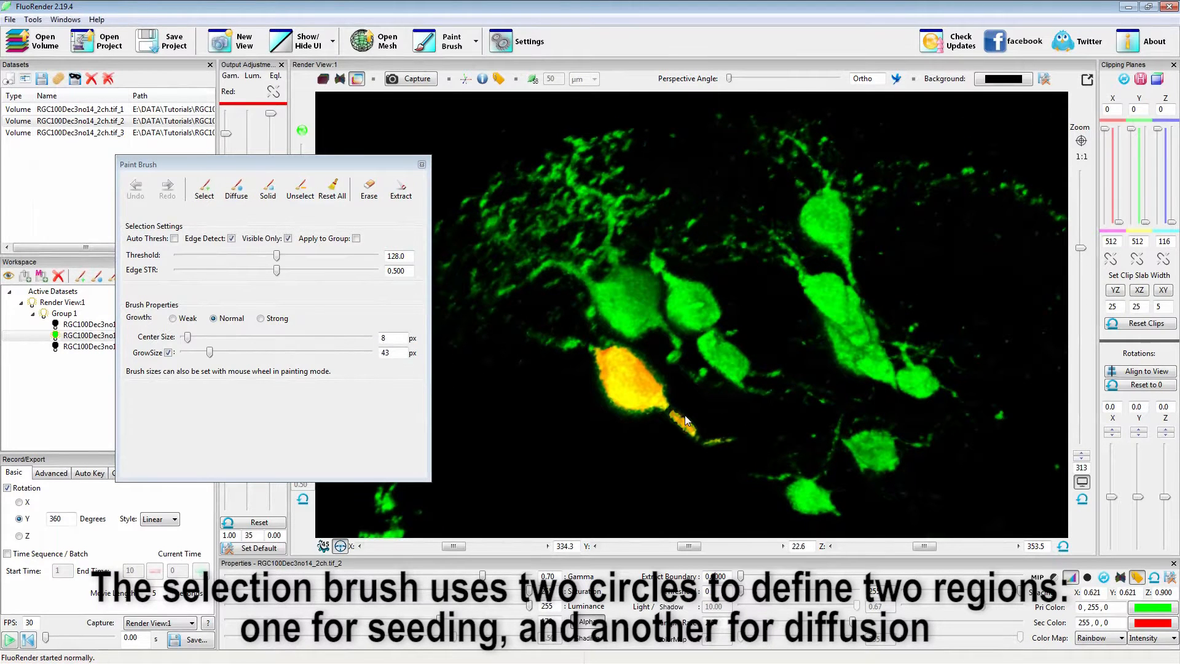
# Lower the edge strength to 0.251 and extend the cell's selection into its dimmer edges with the diffusion brush.
pyautogui.moveTo(277, 271); pyautogui.dragTo(227, 273)
pyautogui.click(236, 189)
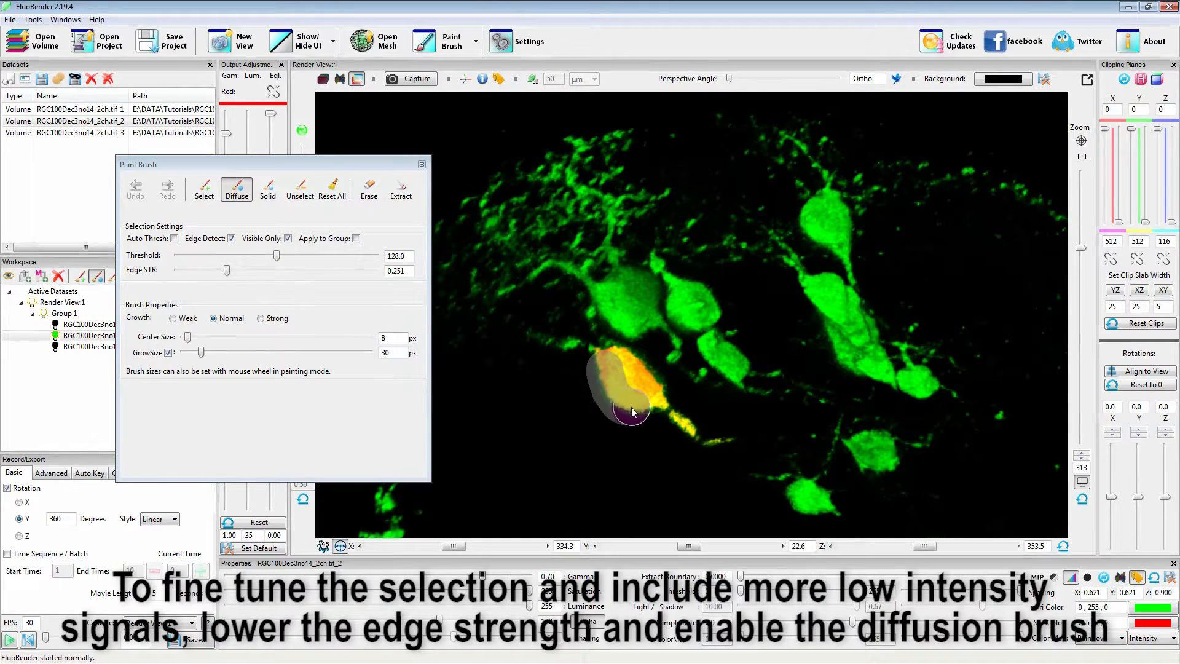
pyautogui.moveTo(654, 404); pyautogui.dragTo(662, 430)
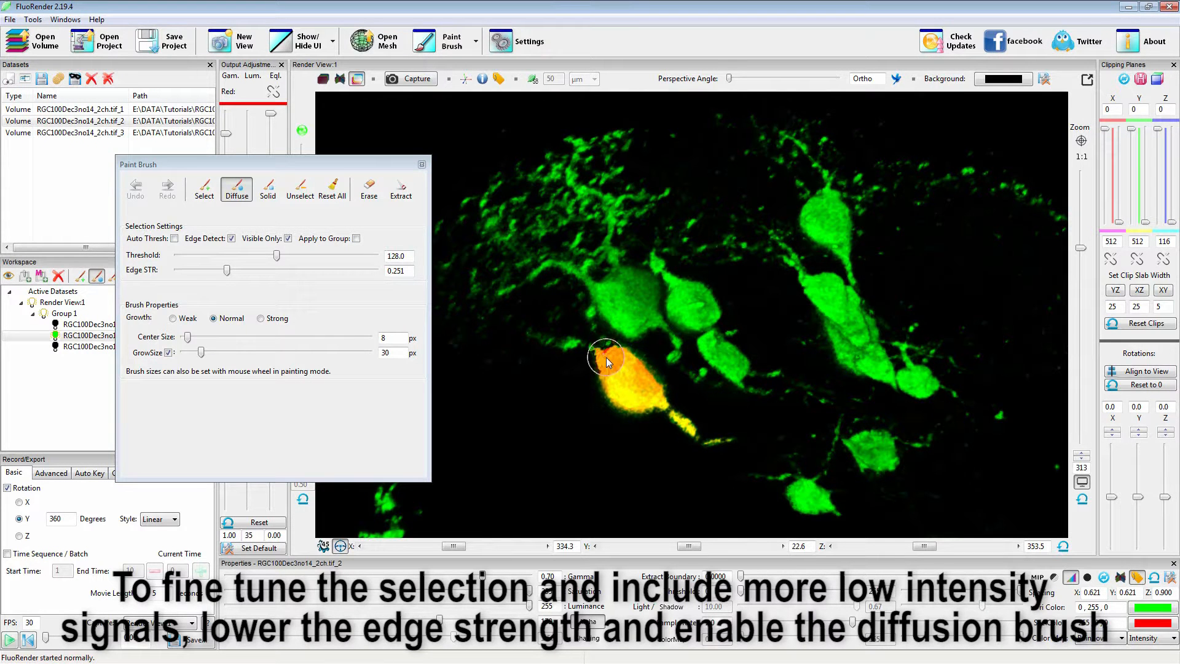
pyautogui.moveTo(636, 371); pyautogui.dragTo(725, 445)
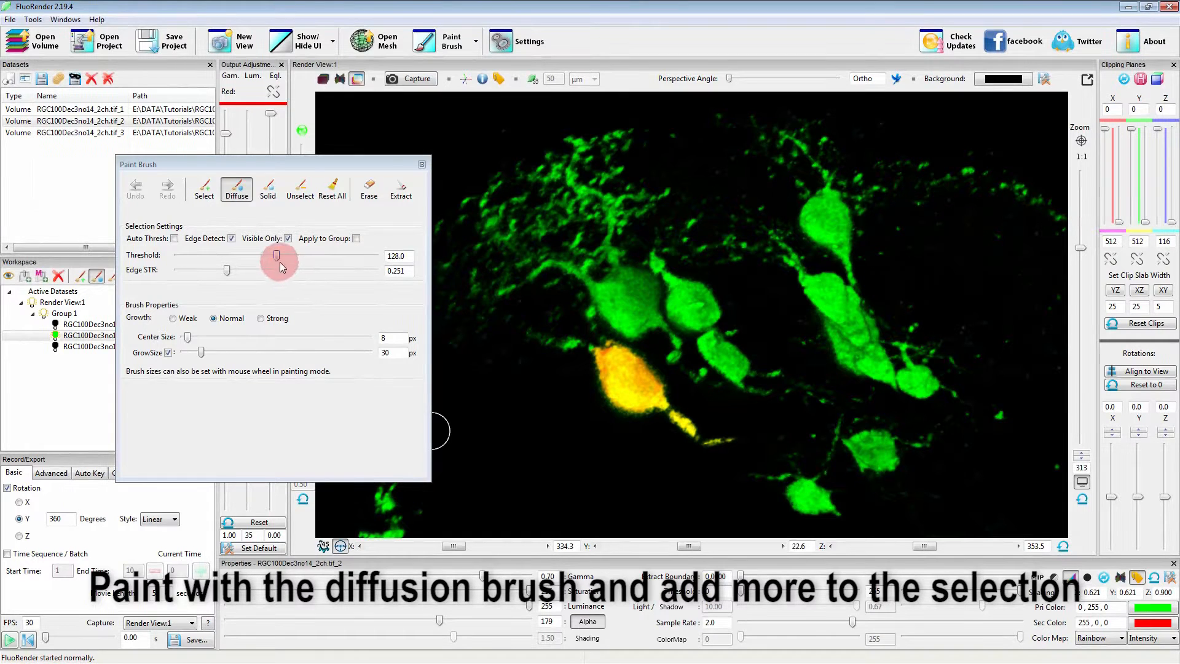
# Lower the threshold to 69.5, diffuse the selection over the cell and tail again, and turn off the diffusion brush.
pyautogui.moveTo(277, 260); pyautogui.dragTo(229, 255)
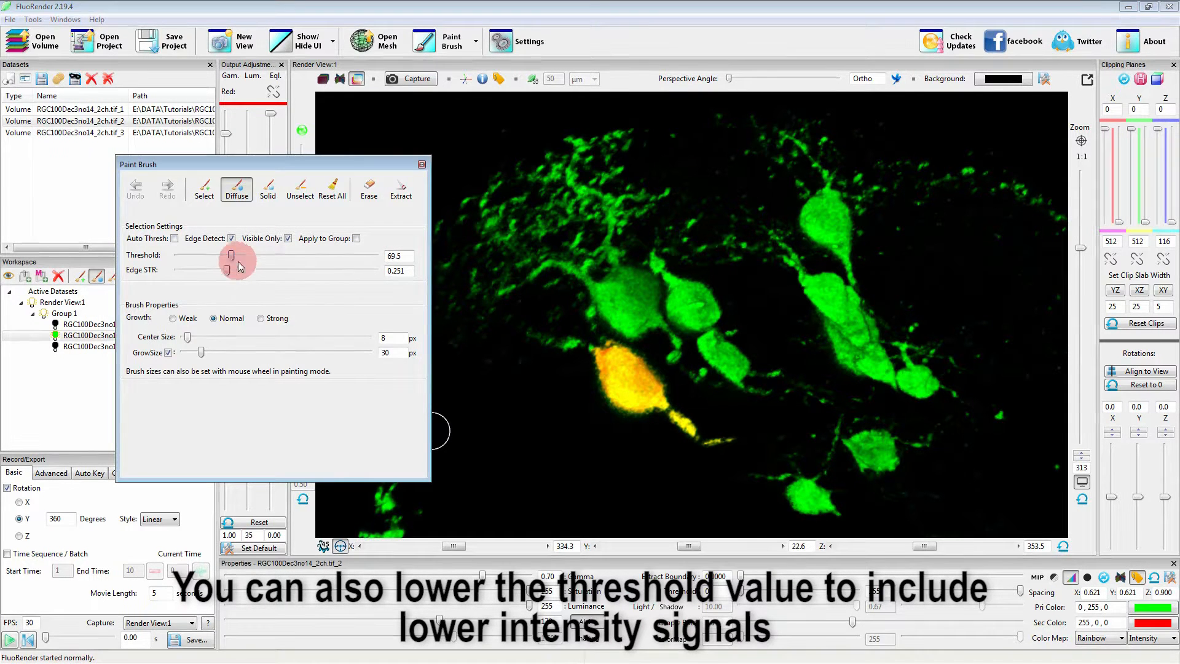
pyautogui.moveTo(602, 407)
pyautogui.mouseDown()
pyautogui.moveTo(602, 367)
pyautogui.moveTo(621, 396)
pyautogui.moveTo(728, 448)
pyautogui.mouseUp()
pyautogui.moveTo(623, 366)
pyautogui.mouseDown()
pyautogui.moveTo(726, 438)
pyautogui.moveTo(699, 455)
pyautogui.mouseUp()
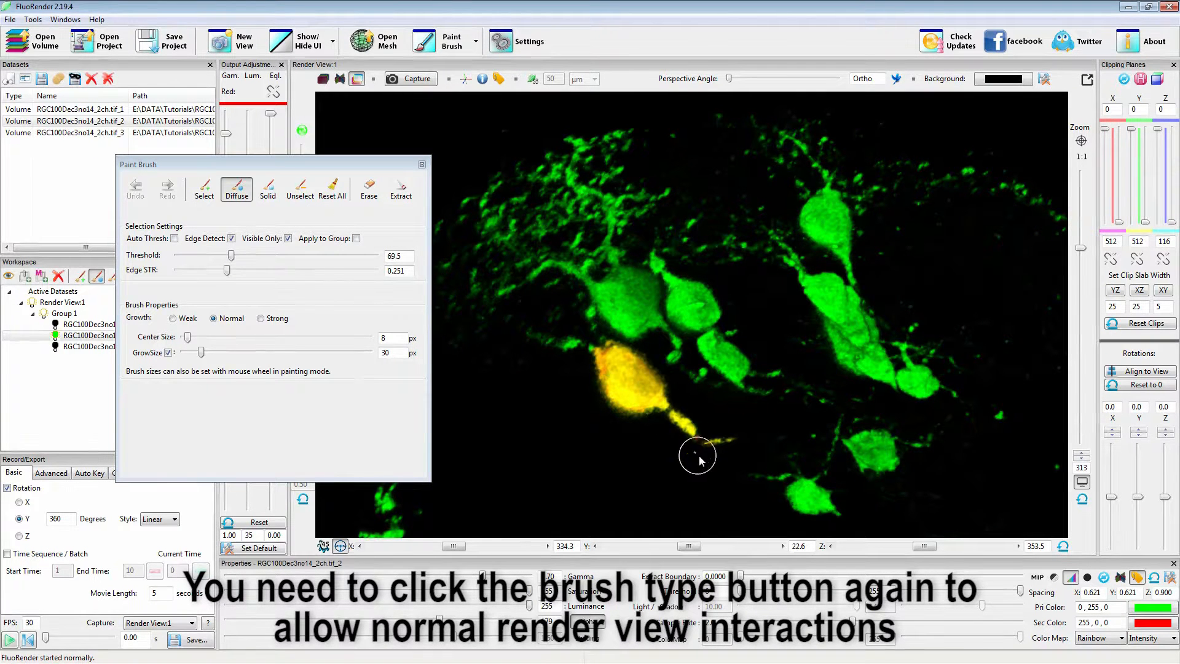
pyautogui.click(237, 188)
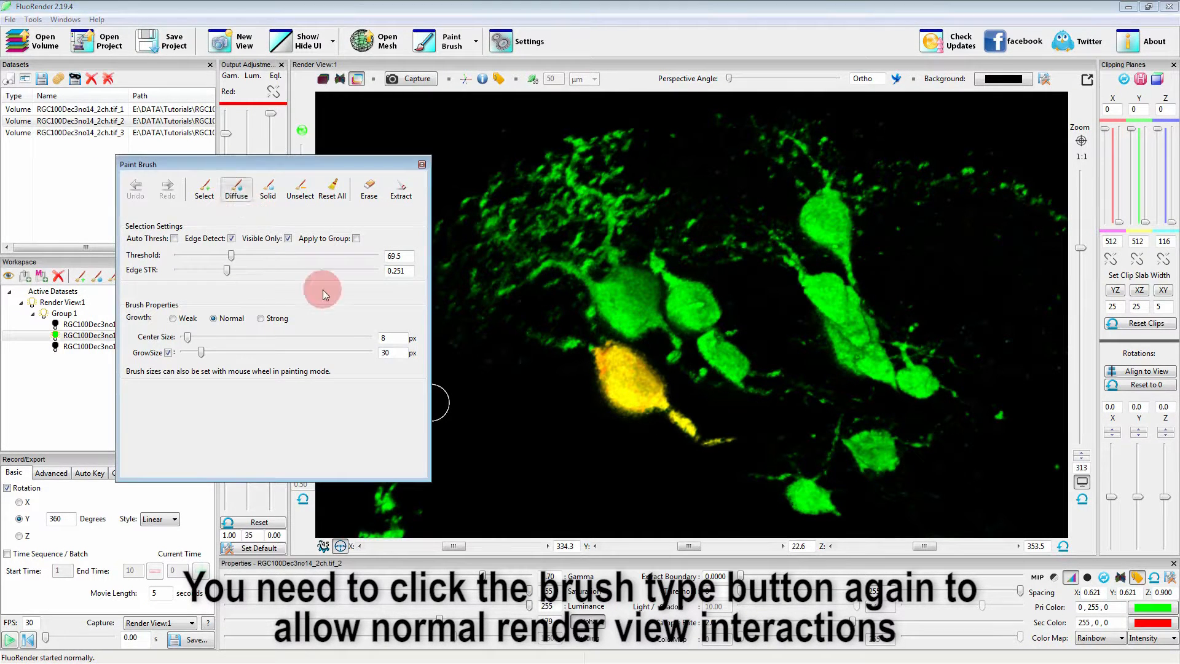
pyautogui.moveTo(685, 388)
pyautogui.mouseDown()
pyautogui.moveTo(647, 450)
pyautogui.moveTo(688, 385)
pyautogui.mouseUp()
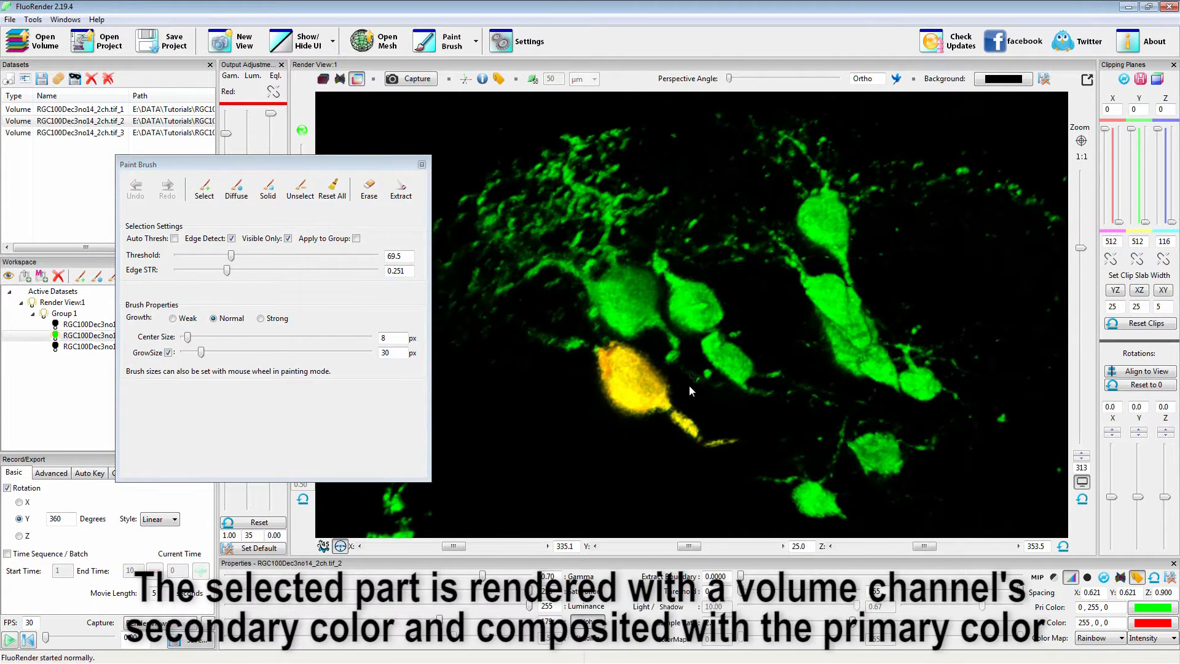
# Change the green channel's secondary color to magenta (255, 0, 255).
pyautogui.click(1152, 623)
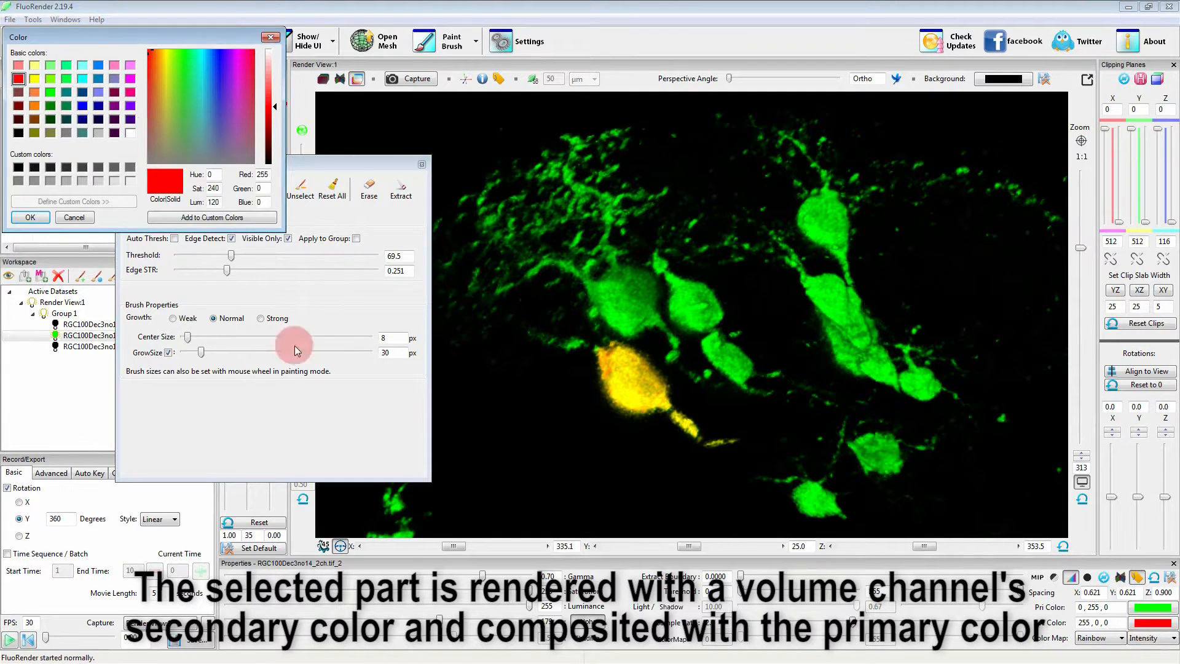
pyautogui.click(129, 79)
pyautogui.click(31, 217)
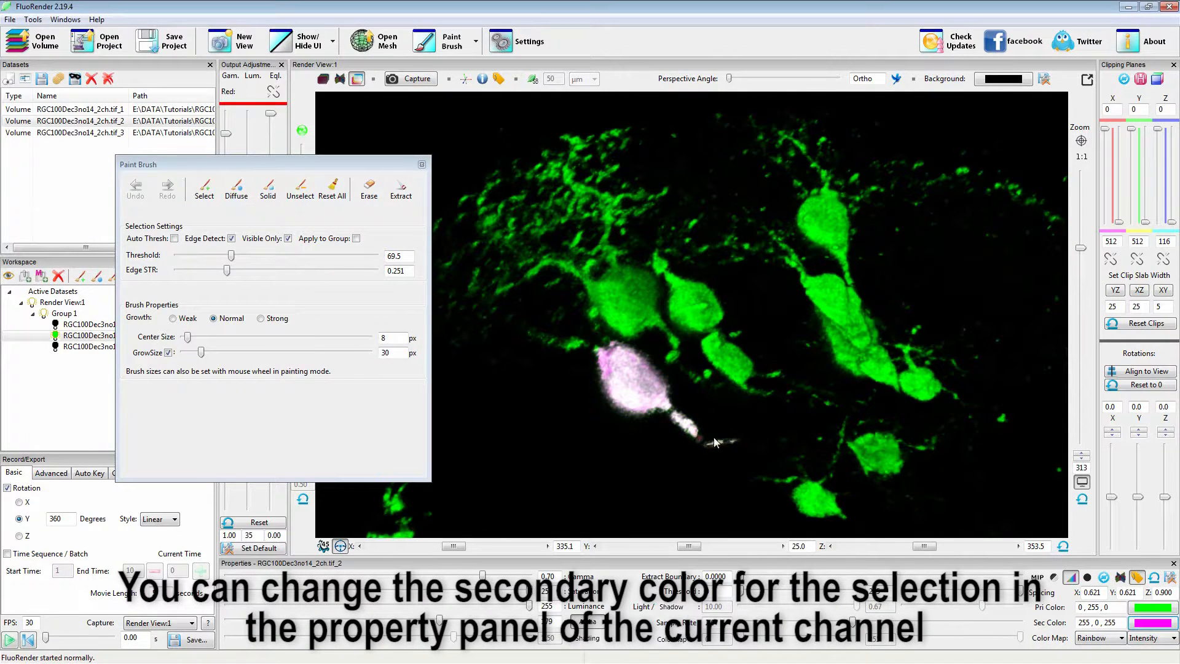
pyautogui.moveTo(650, 455)
pyautogui.mouseDown()
pyautogui.moveTo(663, 335)
pyautogui.moveTo(672, 397)
pyautogui.moveTo(643, 460)
pyautogui.mouseUp()
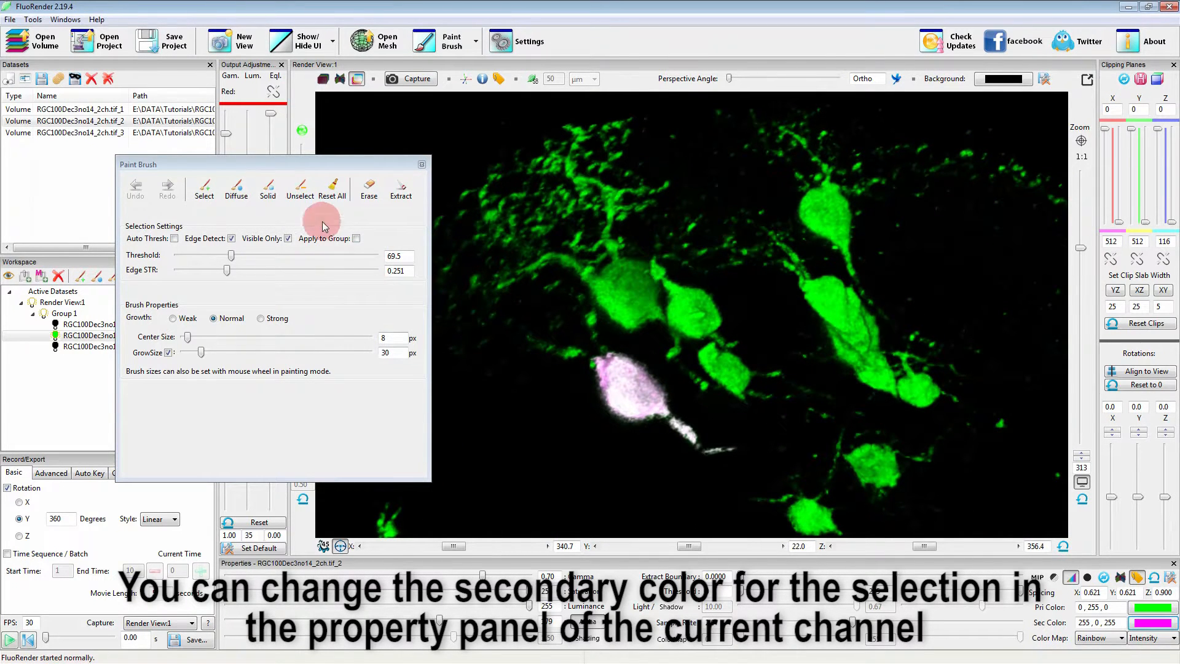
# Remove the cell's thin tail from the selection with the Unselect brush, and turn the brush off.
pyautogui.click(299, 194)
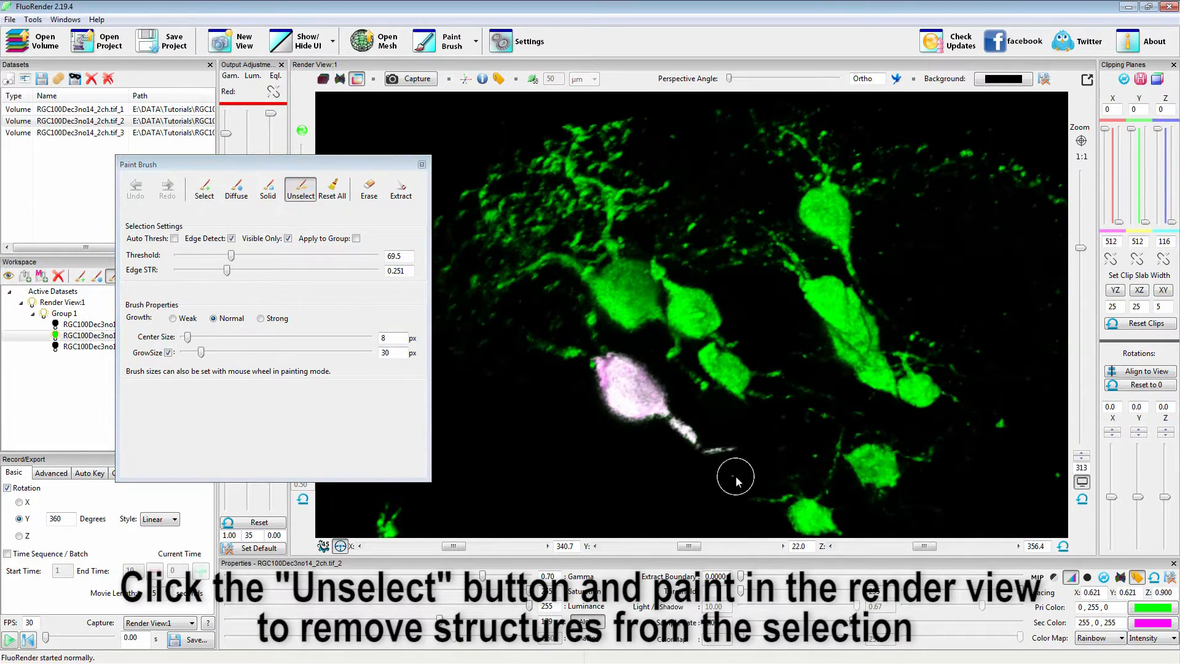
pyautogui.moveTo(691, 440)
pyautogui.mouseDown()
pyautogui.moveTo(658, 424)
pyautogui.moveTo(635, 466)
pyautogui.moveTo(689, 389)
pyautogui.moveTo(664, 431)
pyautogui.mouseUp()
pyautogui.click(300, 188)
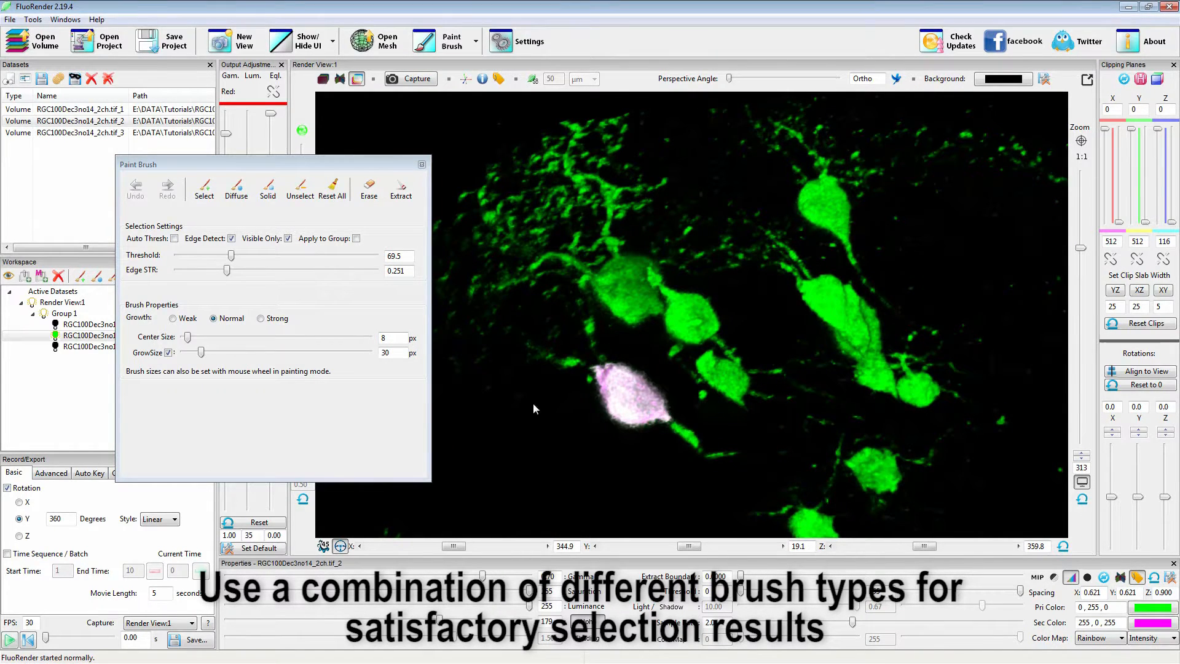
# Clear the selection and reselect the same cell with its tail using automatic thresholding.
pyautogui.click(335, 189)
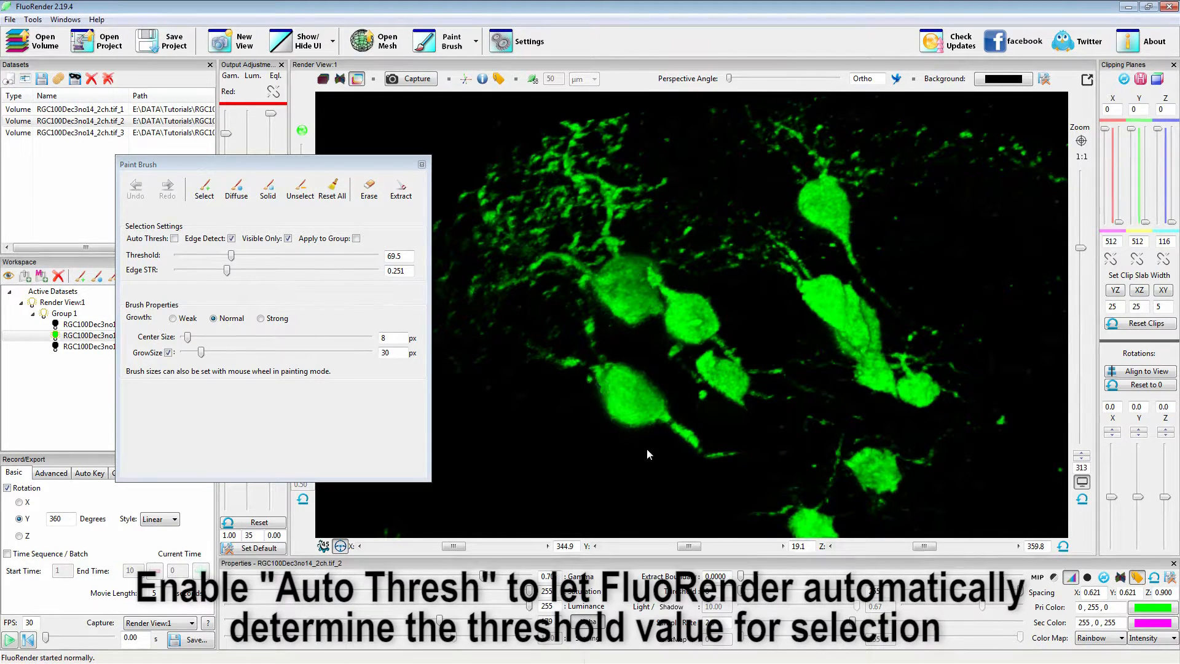
pyautogui.click(174, 238)
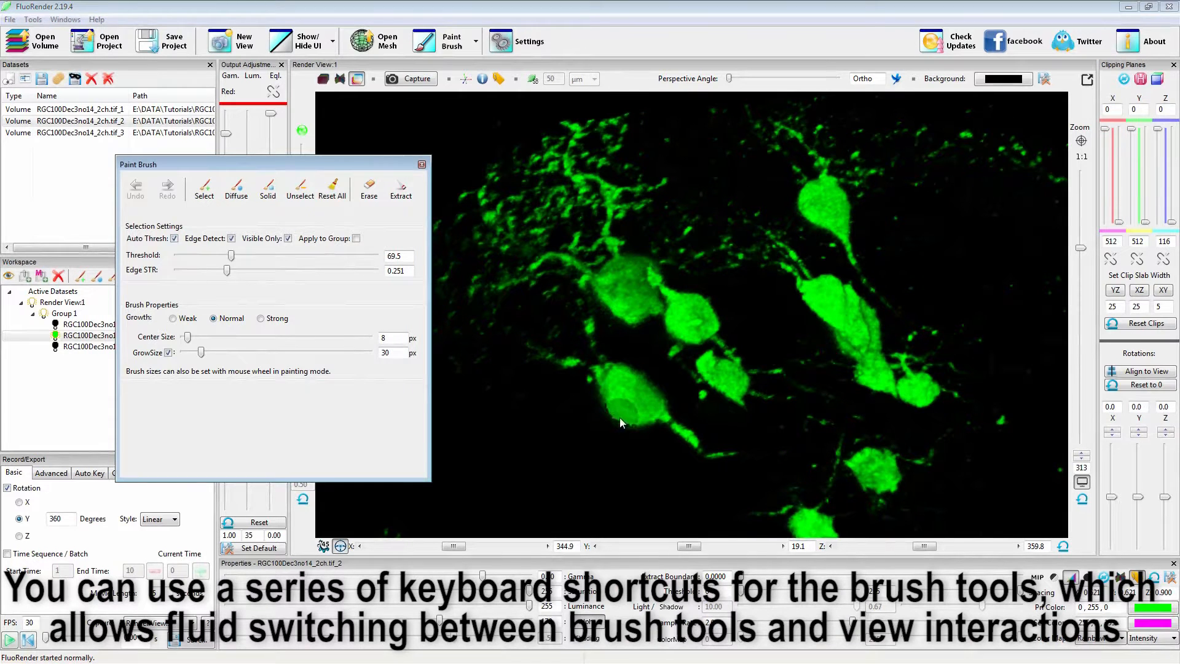
pyautogui.press('shift')
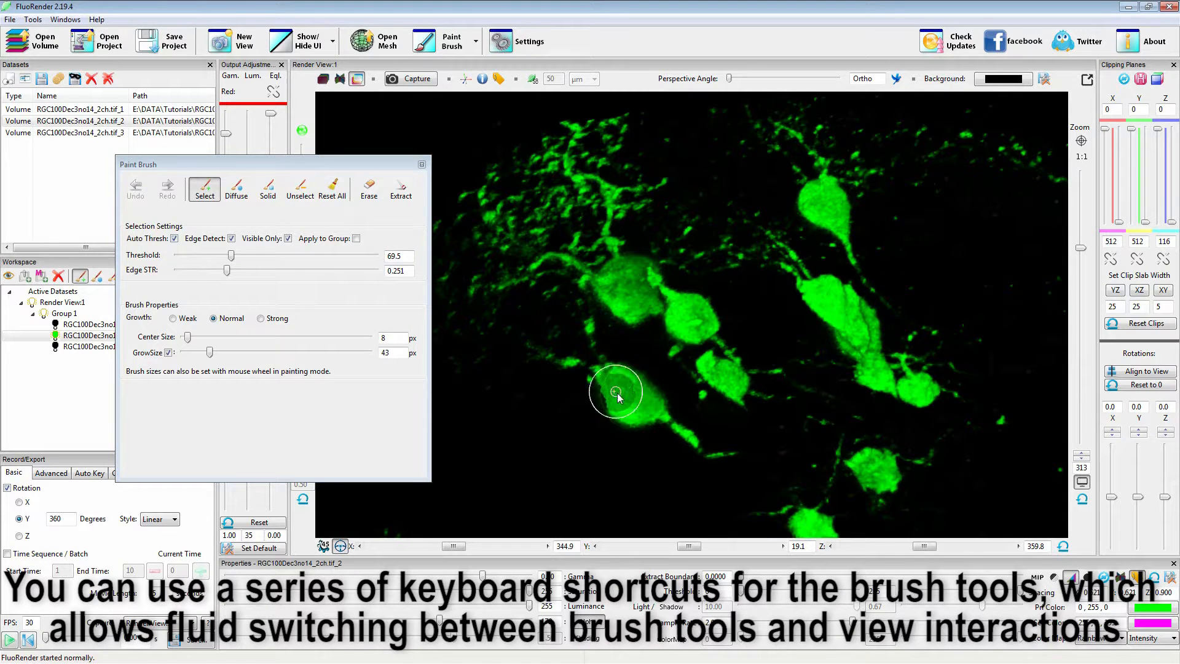
pyautogui.keyDown('shift'); pyautogui.moveTo(613, 382); pyautogui.dragTo(723, 460); pyautogui.keyUp('shift')
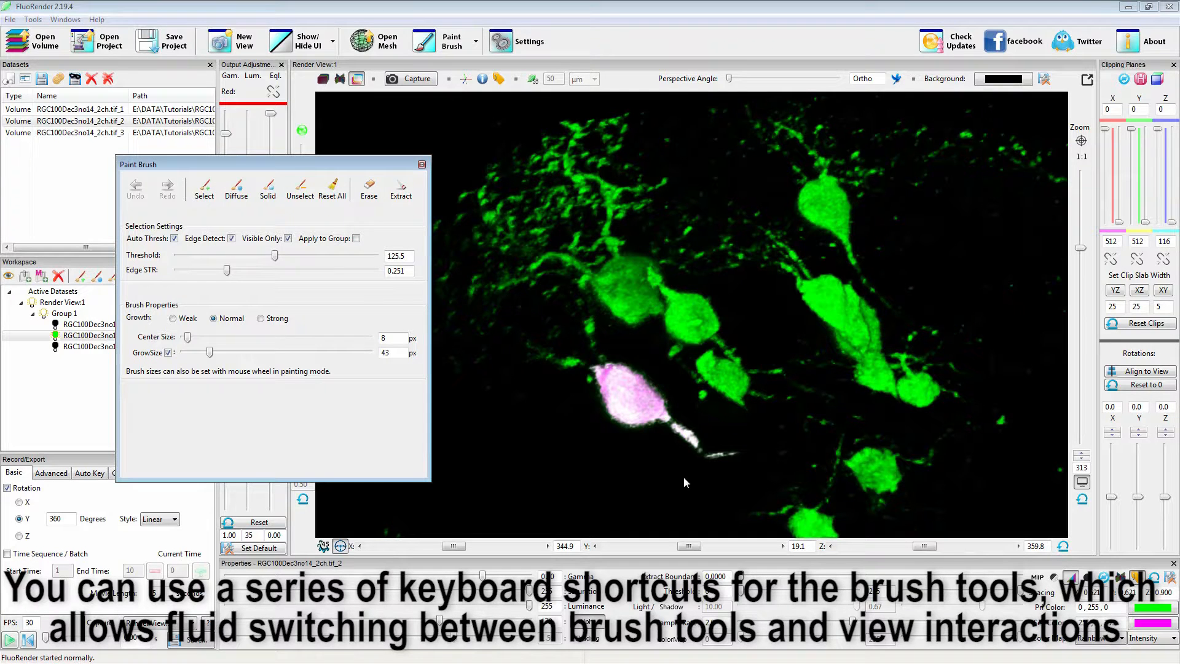
# Select the round neighbouring cell just above the selected one with the selection brush.
pyautogui.moveTo(633, 477)
pyautogui.mouseDown()
pyautogui.moveTo(666, 405)
pyautogui.moveTo(612, 500)
pyautogui.moveTo(728, 390)
pyautogui.moveTo(711, 397)
pyautogui.mouseUp()
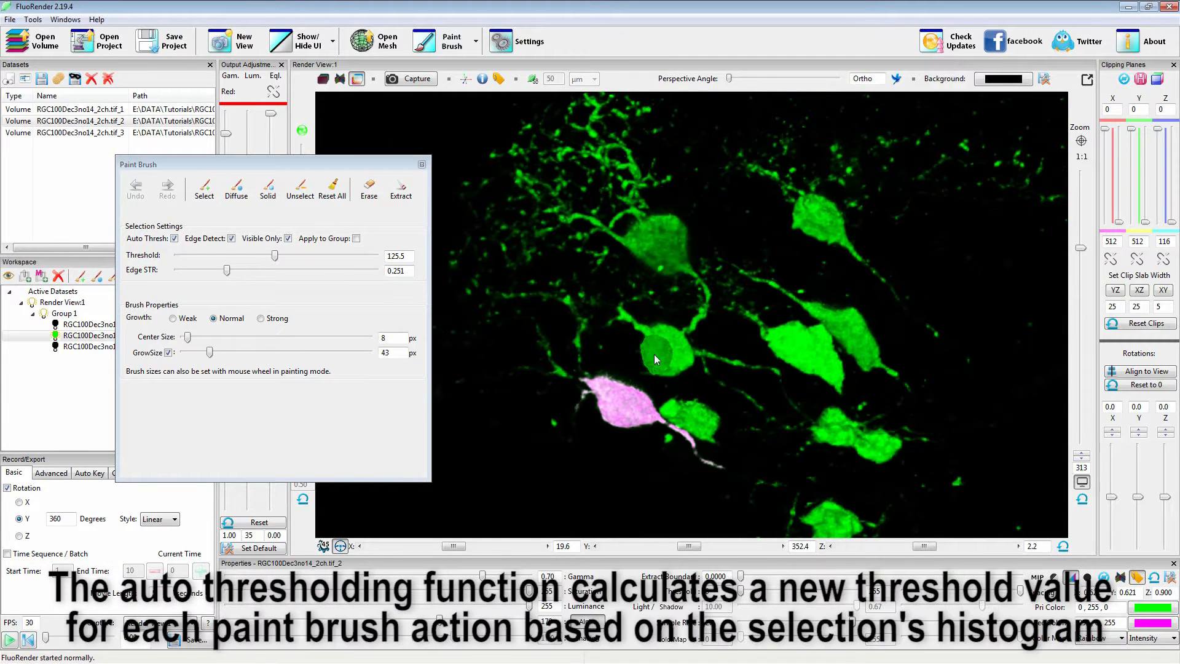
pyautogui.moveTo(636, 326)
pyautogui.keyDown('shift'); pyautogui.mouseDown()
pyautogui.moveTo(656, 355)
pyautogui.moveTo(761, 371)
pyautogui.mouseUp(); pyautogui.keyUp('shift')
pyautogui.moveTo(757, 426)
pyautogui.mouseDown()
pyautogui.moveTo(772, 351)
pyautogui.moveTo(731, 455)
pyautogui.moveTo(771, 418)
pyautogui.mouseUp()
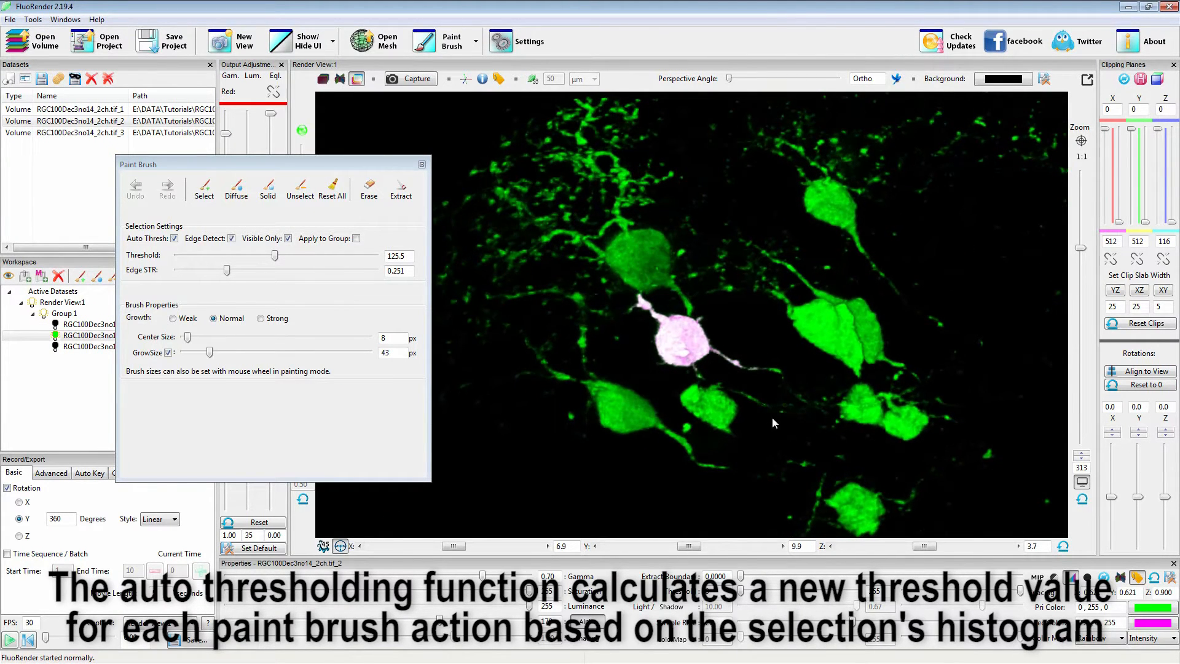
# Turn off automatic thresholding and clear the whole selection.
pyautogui.click(174, 239)
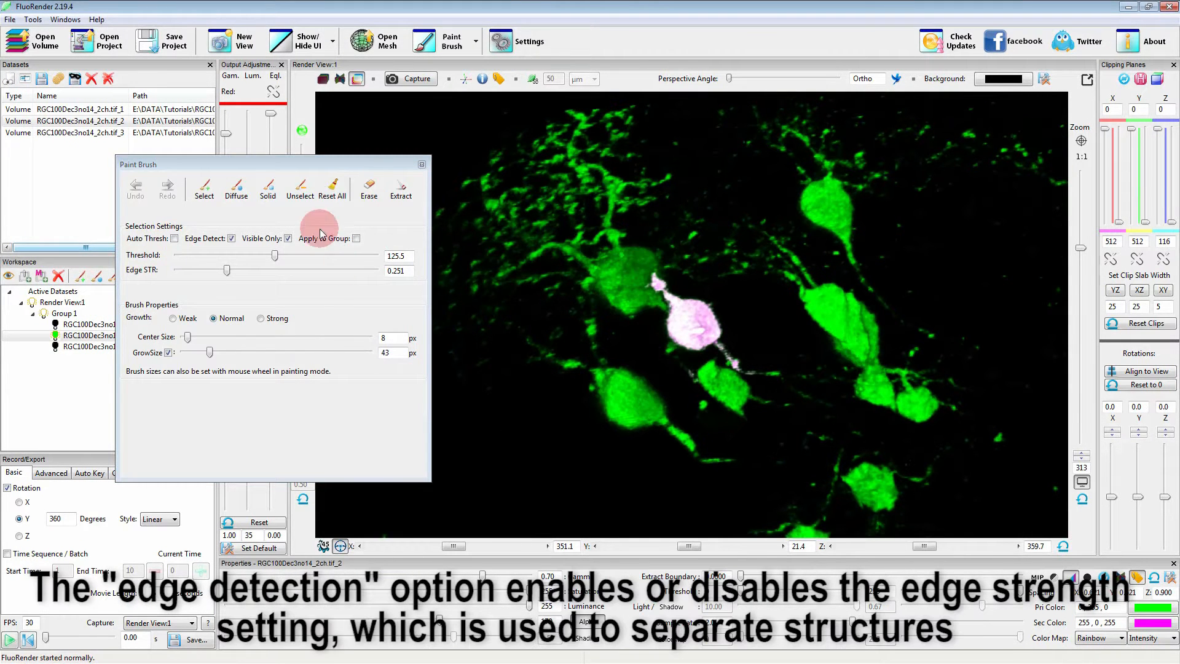
pyautogui.click(331, 190)
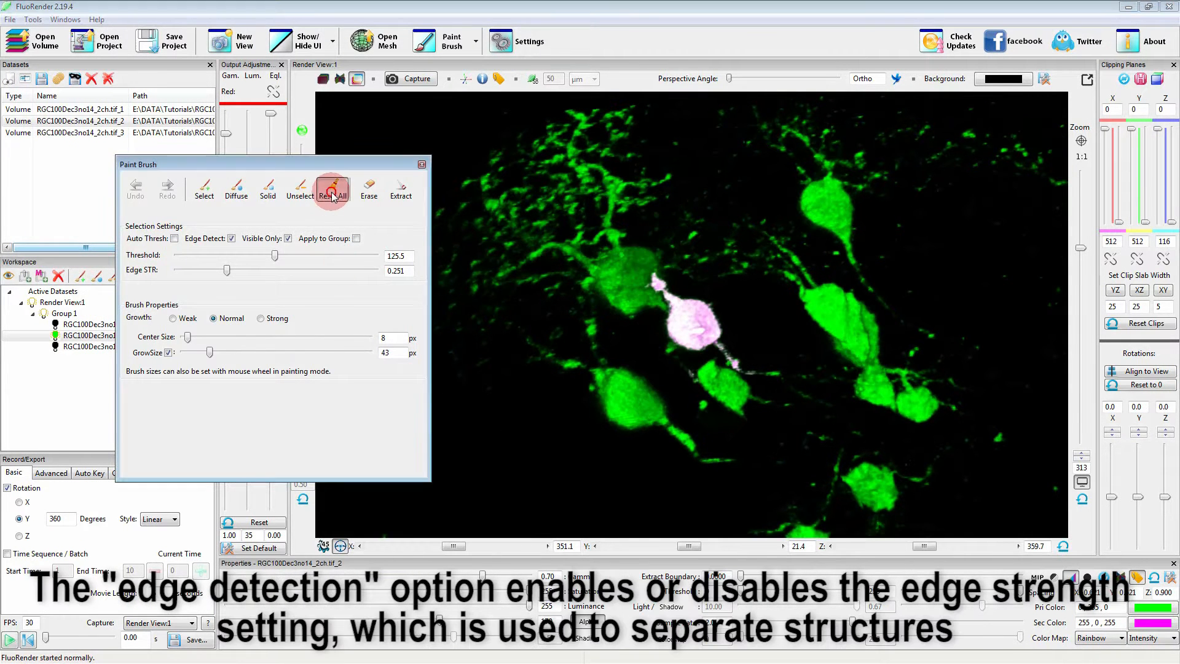
# Disable edge detection for the brush and enable it again.
pyautogui.click(239, 238)
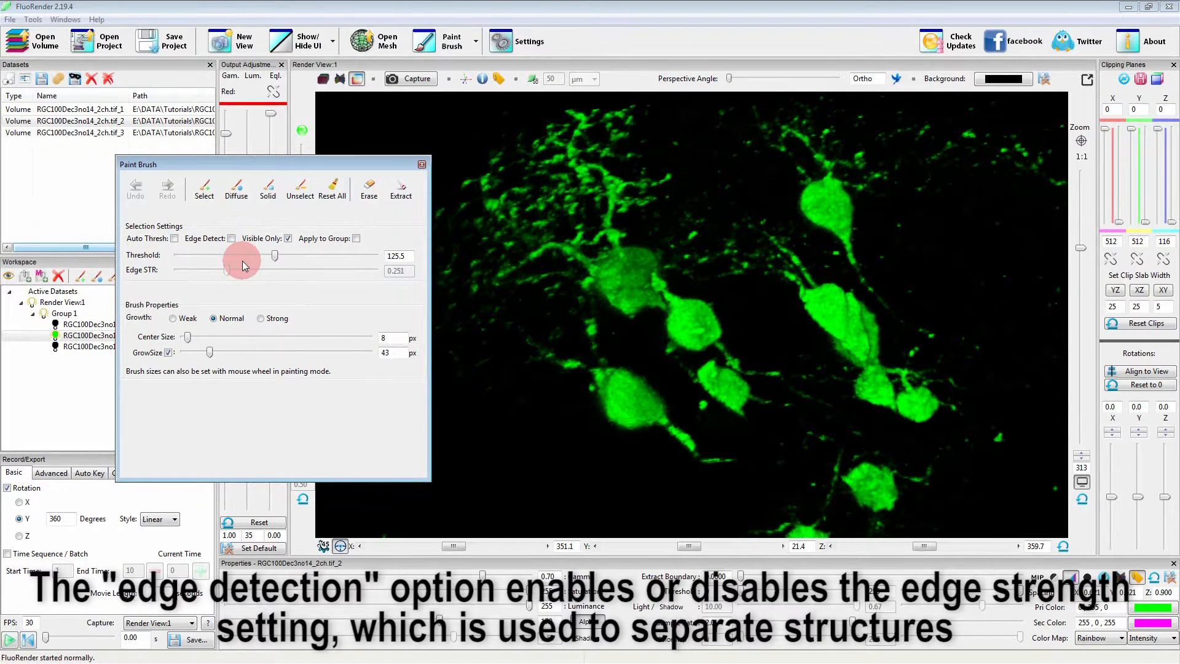
pyautogui.click(231, 238)
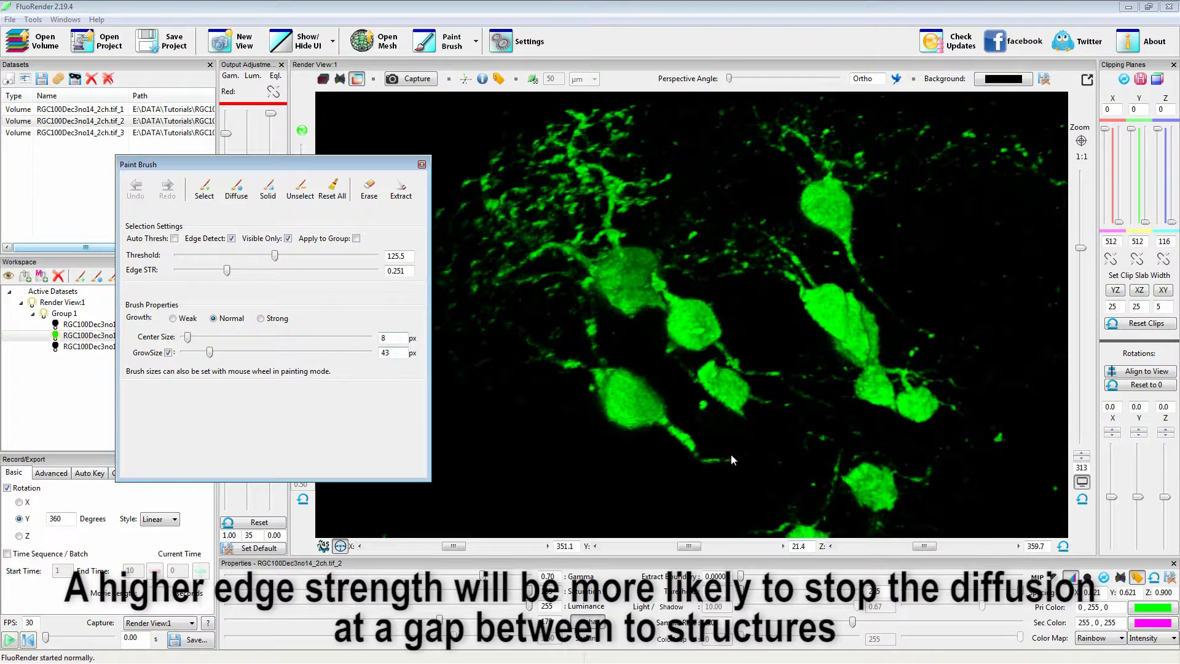
# Select the front cell of the overlapping pair with the selection brush at a grow size of 47 px, keeping Visible Only enabled.
pyautogui.moveTo(716, 470); pyautogui.dragTo(715, 390)
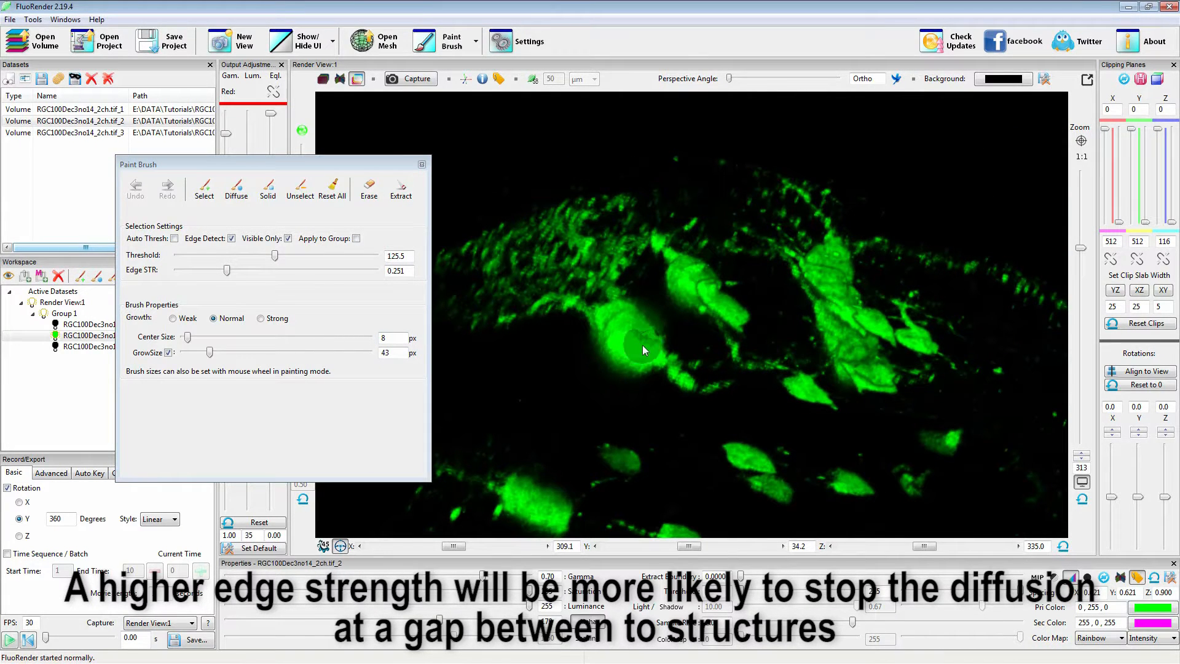
pyautogui.press('shift')
pyautogui.keyDown('shift'); pyautogui.scroll(4, 616, 325); pyautogui.keyUp('shift')
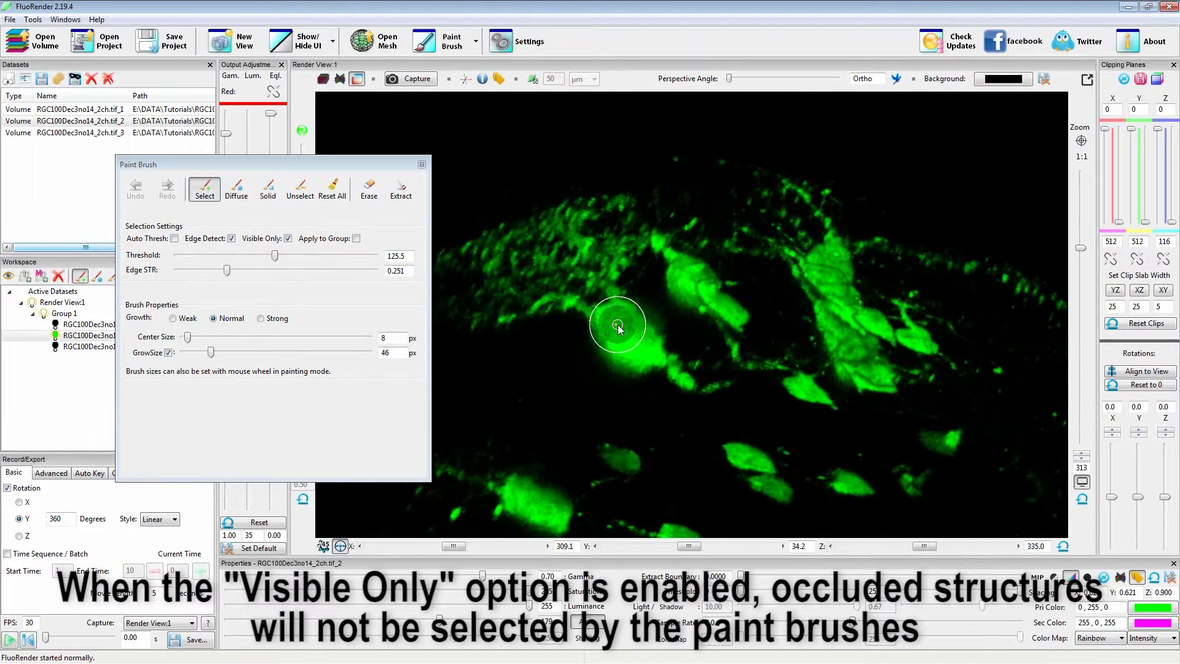
pyautogui.moveTo(618, 329)
pyautogui.keyDown('shift'); pyautogui.mouseDown()
pyautogui.moveTo(649, 355)
pyautogui.moveTo(687, 431)
pyautogui.moveTo(716, 431)
pyautogui.moveTo(690, 421)
pyautogui.moveTo(693, 390)
pyautogui.mouseUp(); pyautogui.keyUp('shift')
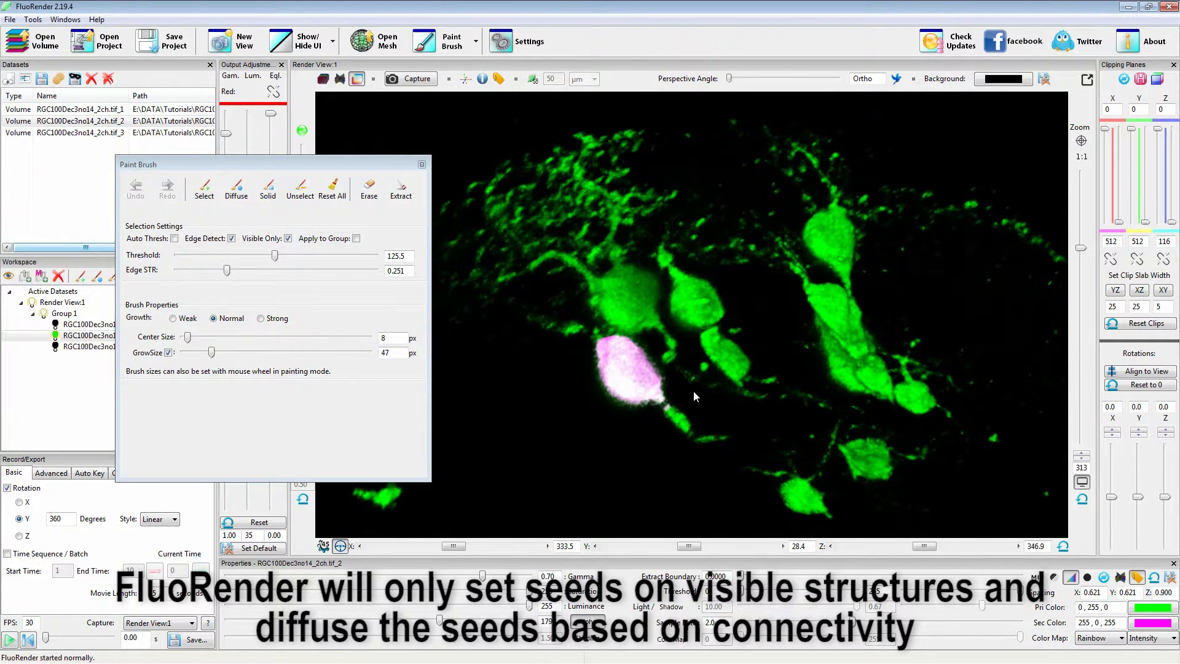
# Clear the selection, turn off Visible Only and select both the front and the occluded rear cell with the selection brush.
pyautogui.click(331, 187)
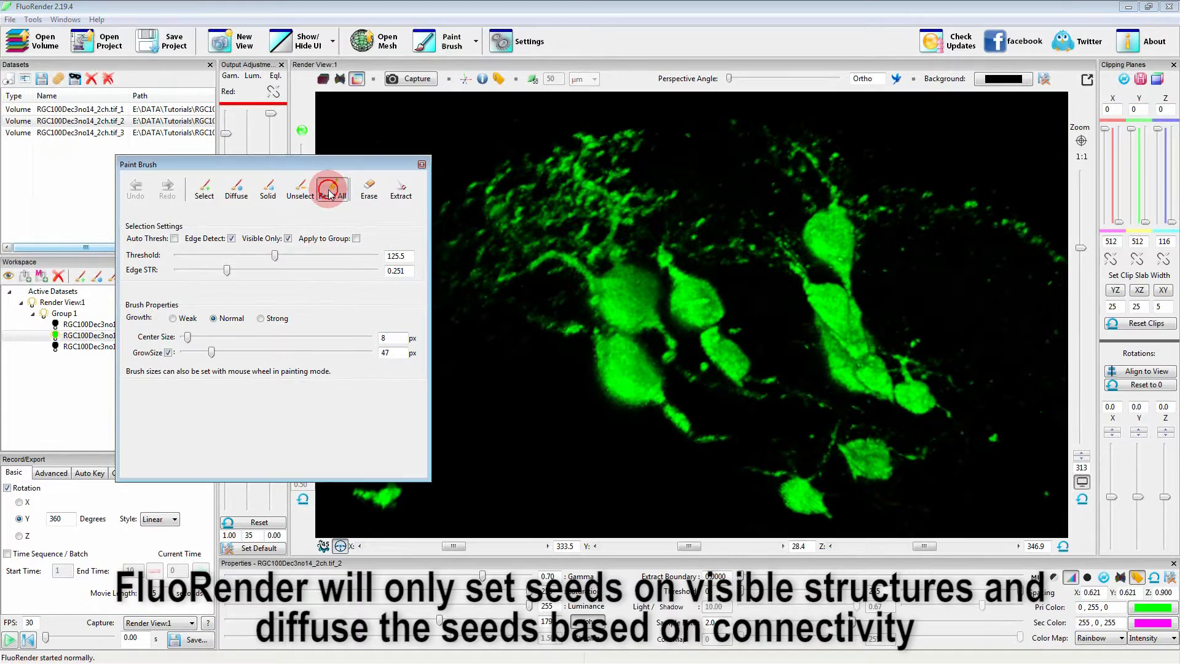
pyautogui.click(288, 239)
pyautogui.moveTo(699, 416); pyautogui.dragTo(661, 369)
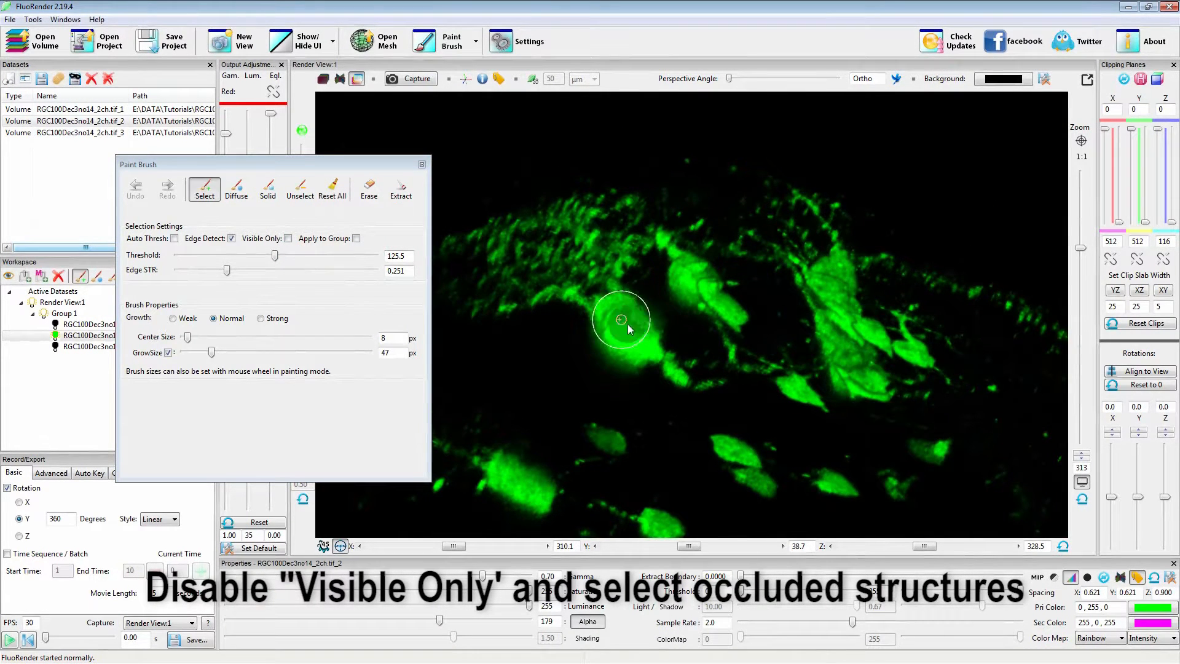
pyautogui.keyDown('shift'); pyautogui.moveTo(617, 318); pyautogui.dragTo(668, 387); pyautogui.keyUp('shift')
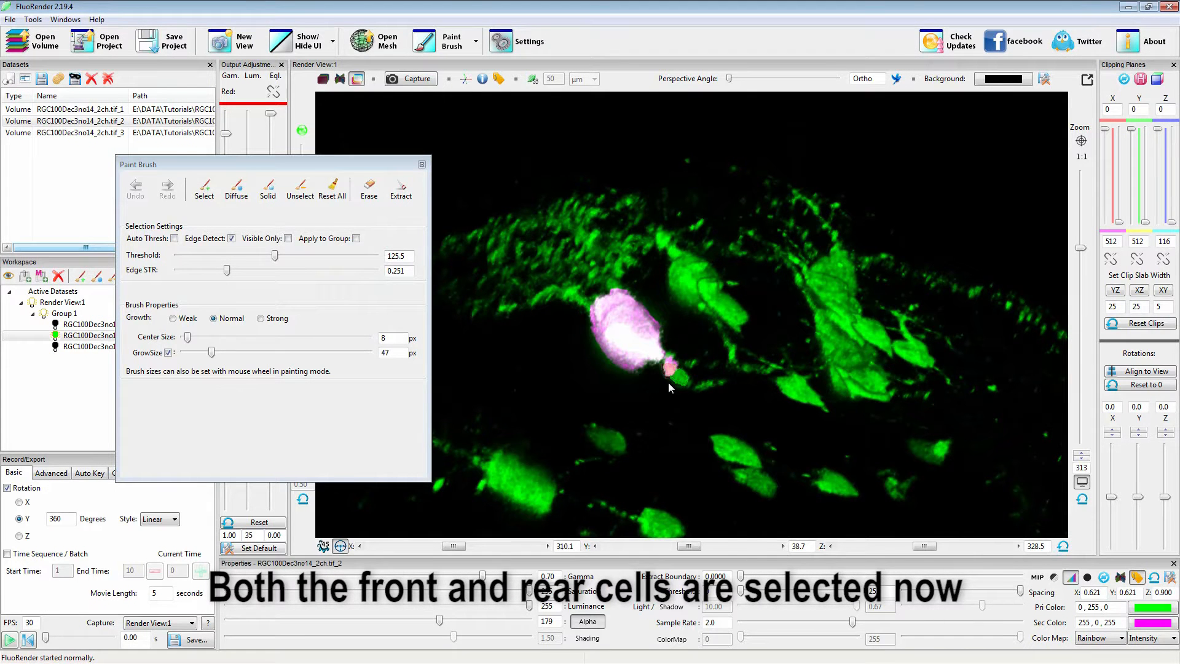
pyautogui.moveTo(722, 345); pyautogui.dragTo(725, 423)
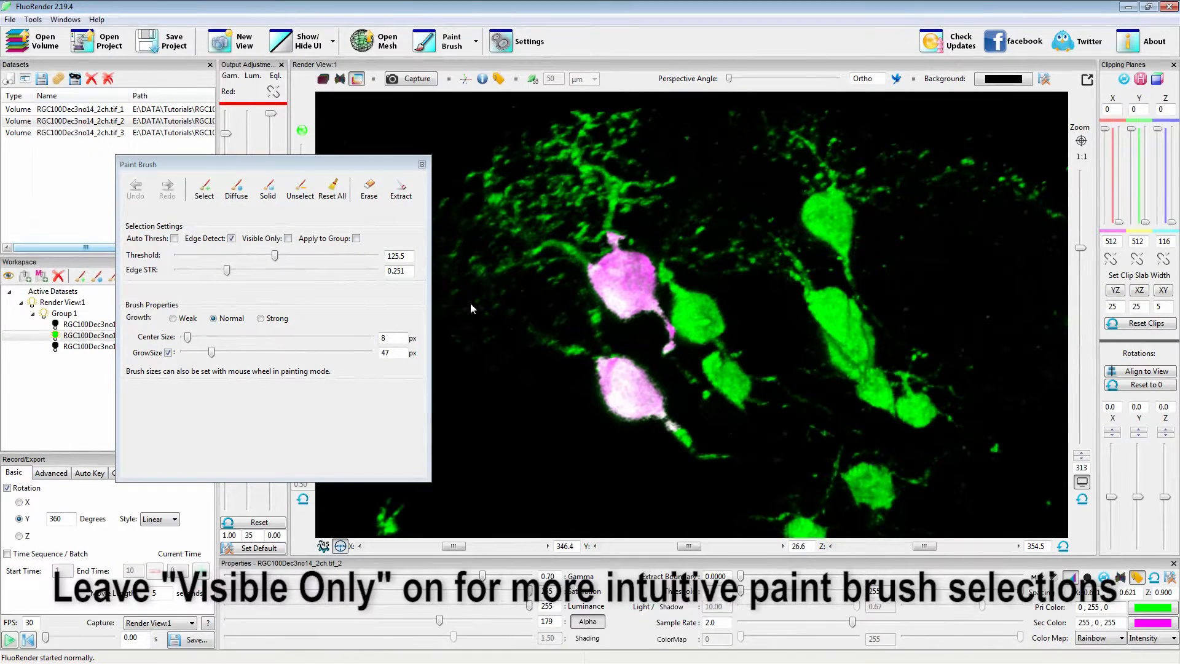
# Clear the whole selection and turn Visible Only back on.
pyautogui.click(333, 192)
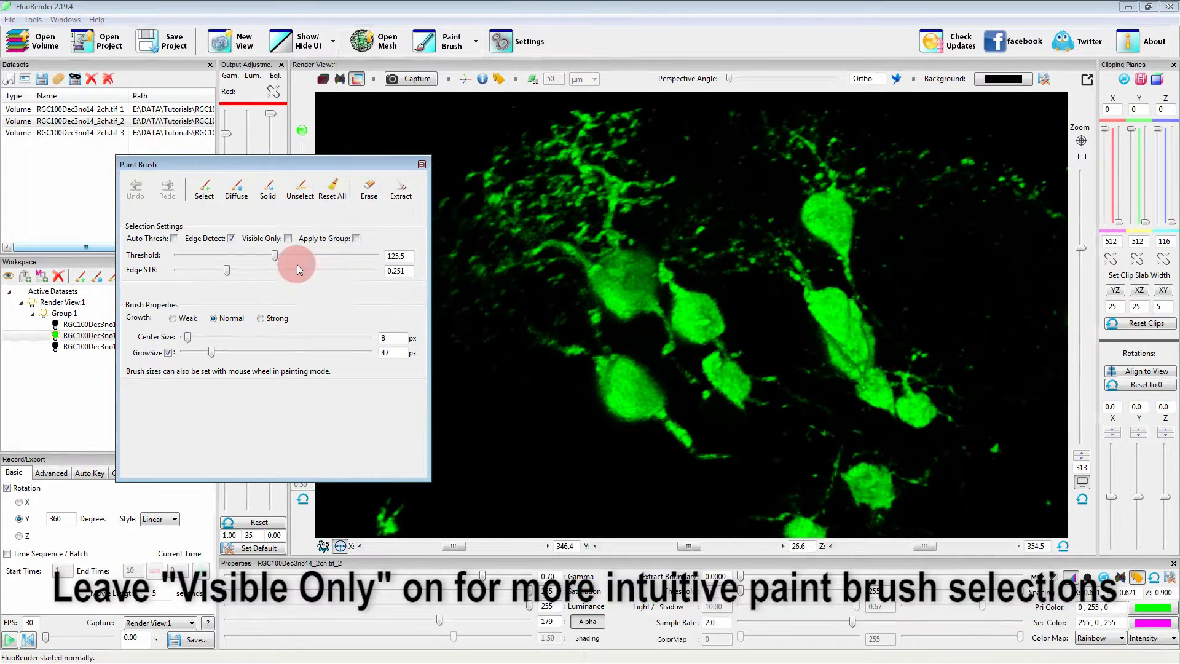
pyautogui.click(287, 239)
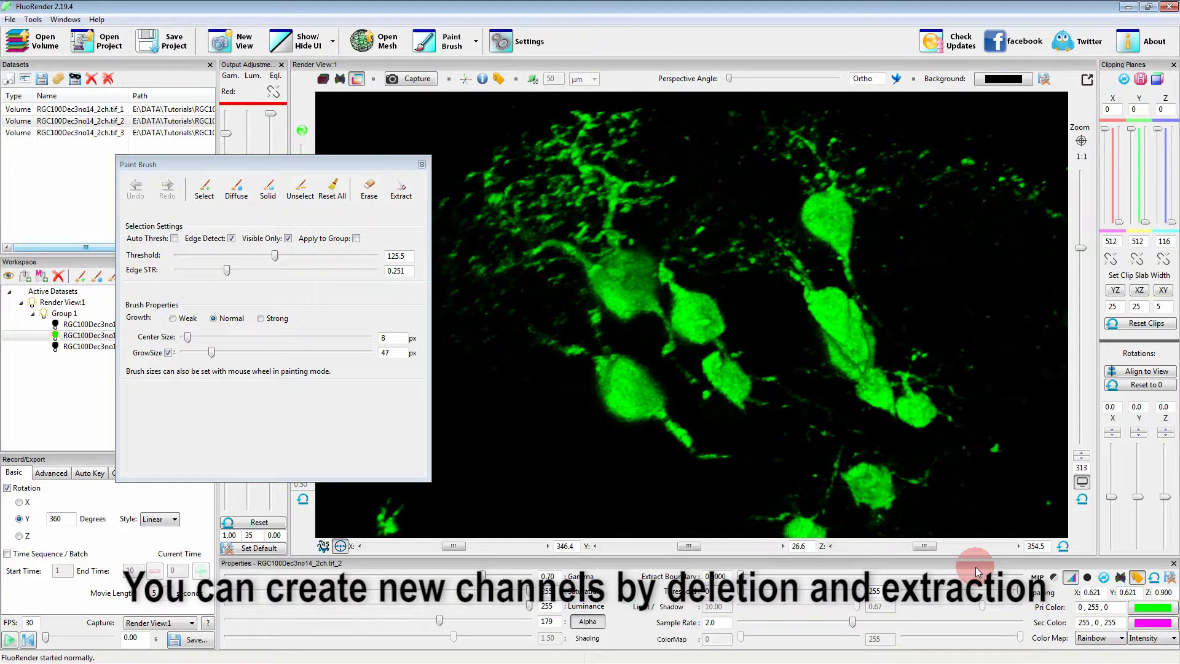
# Select the lower cell with its tail using the selection brush and erase it into a new channel.
pyautogui.press('shift')
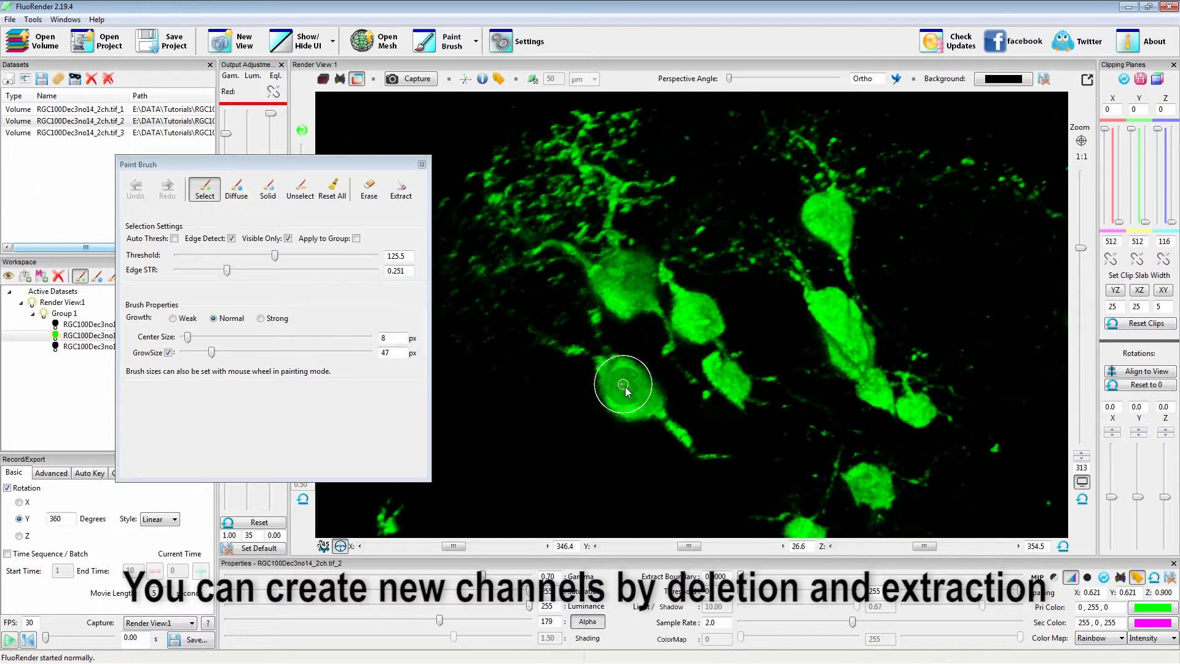
pyautogui.moveTo(610, 370); pyautogui.dragTo(695, 450)
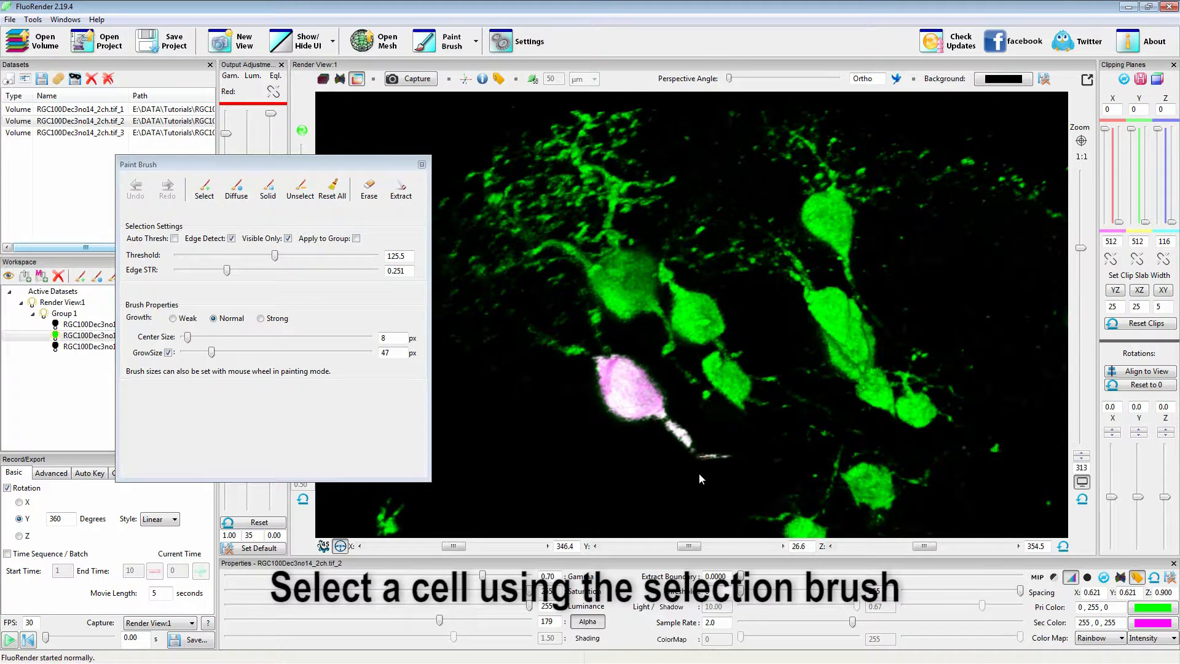
pyautogui.click(369, 191)
pyautogui.moveTo(312, 165); pyautogui.dragTo(362, 155)
pyautogui.moveTo(727, 433)
pyautogui.mouseDown()
pyautogui.moveTo(750, 425)
pyautogui.moveTo(739, 447)
pyautogui.mouseUp()
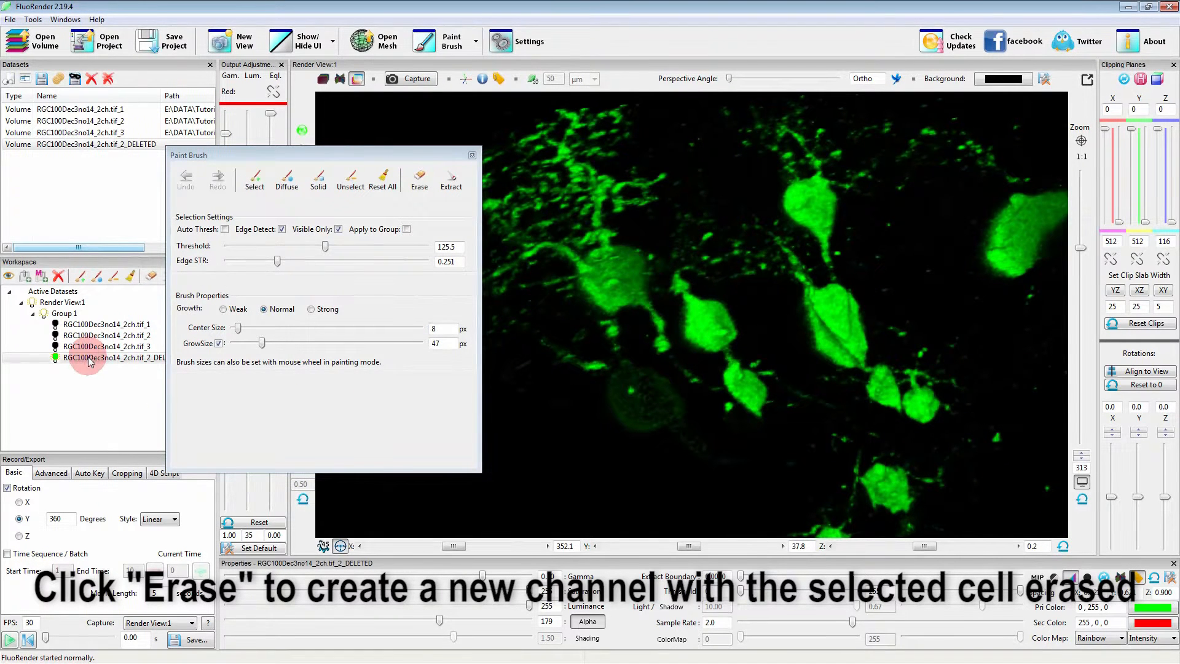
# Remove the DELETED channel from the workspace and display the original channel RGC100Dec3no14_2ch.tif_2 again.
pyautogui.click(59, 276)
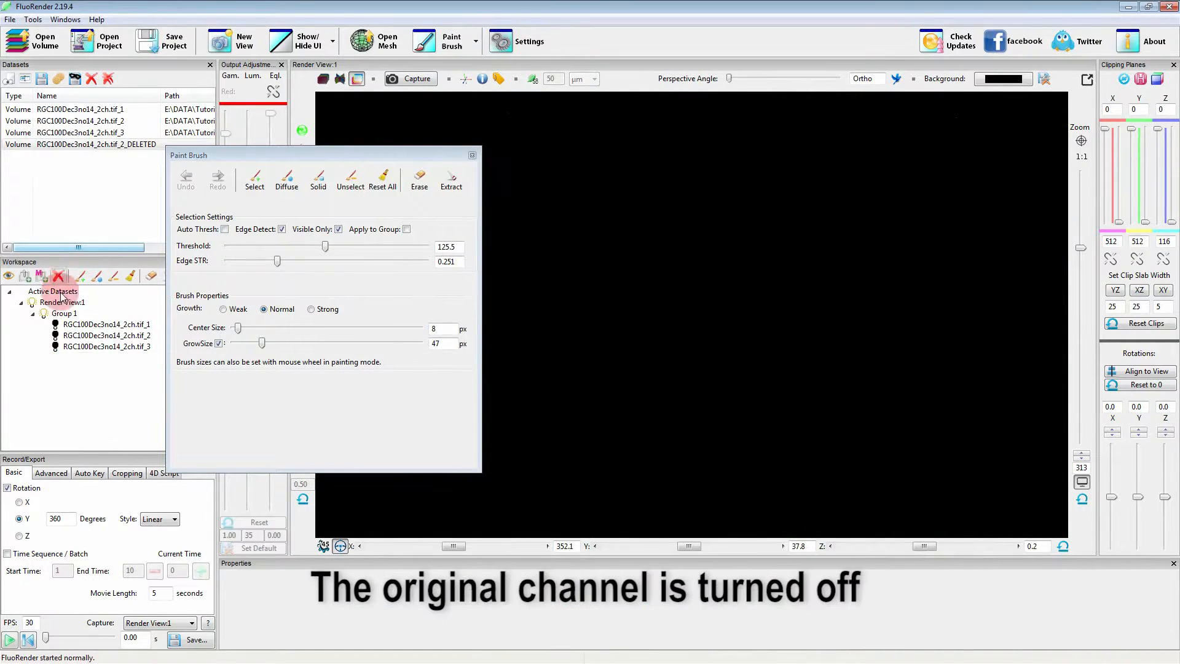
pyautogui.click(80, 335)
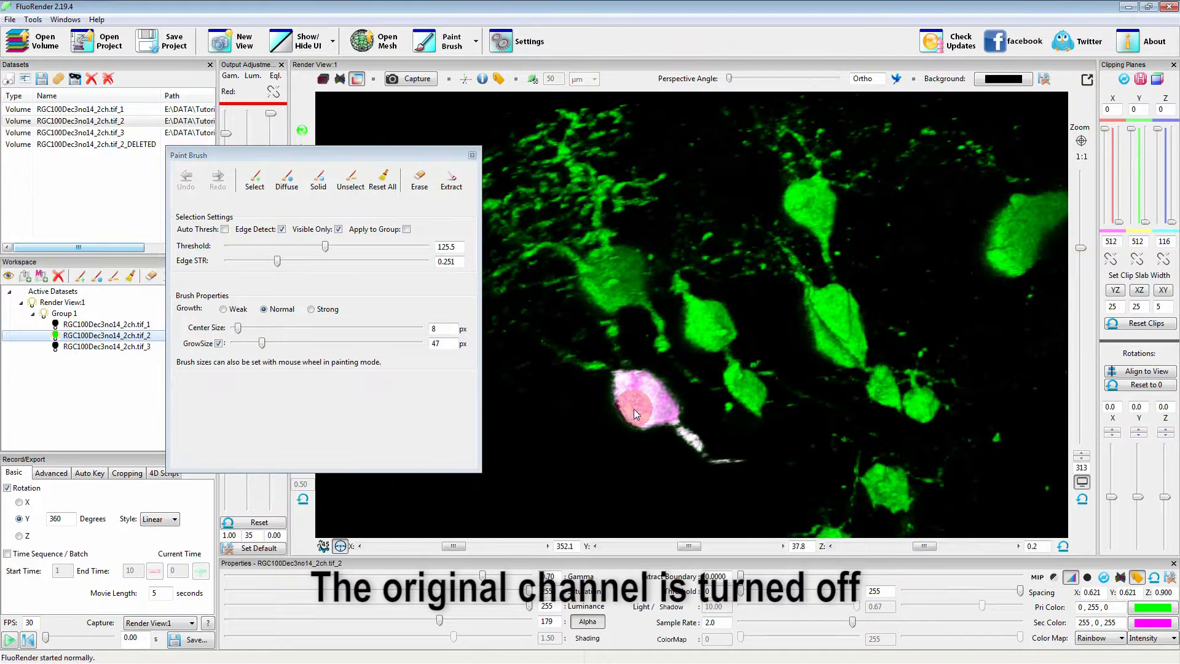
pyautogui.moveTo(764, 403); pyautogui.dragTo(755, 403)
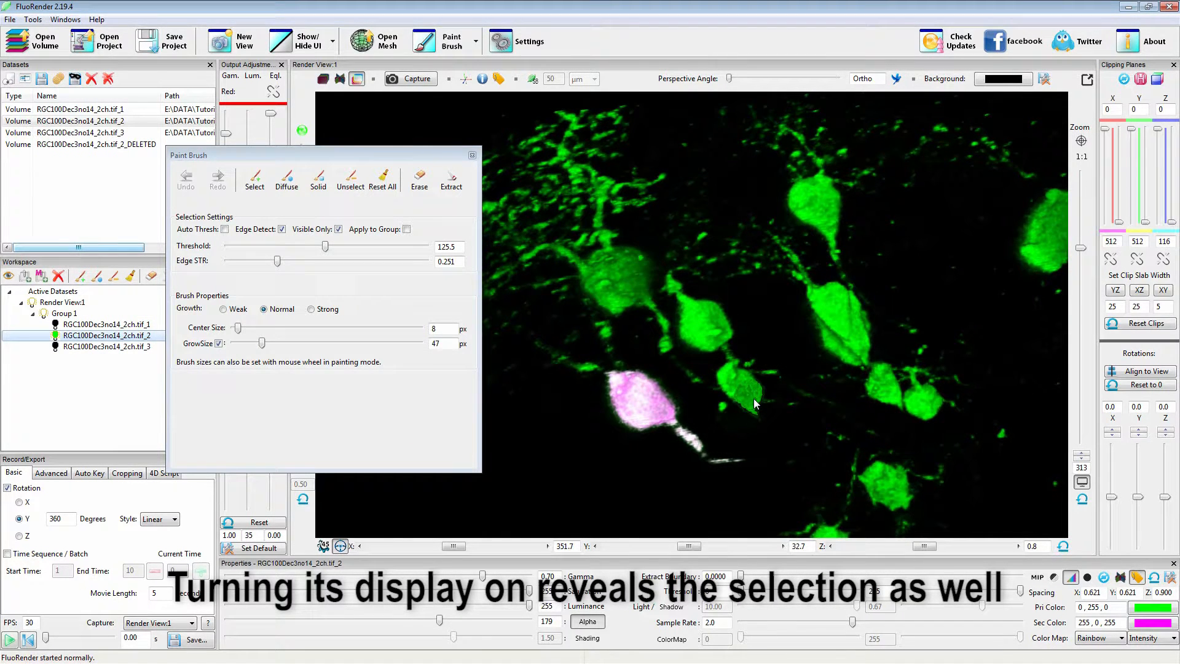
# Extract the selected cell into a new channel, and isolate the original channel RGC100Dec3no14_2ch.tif_2 in the view.
pyautogui.click(453, 183)
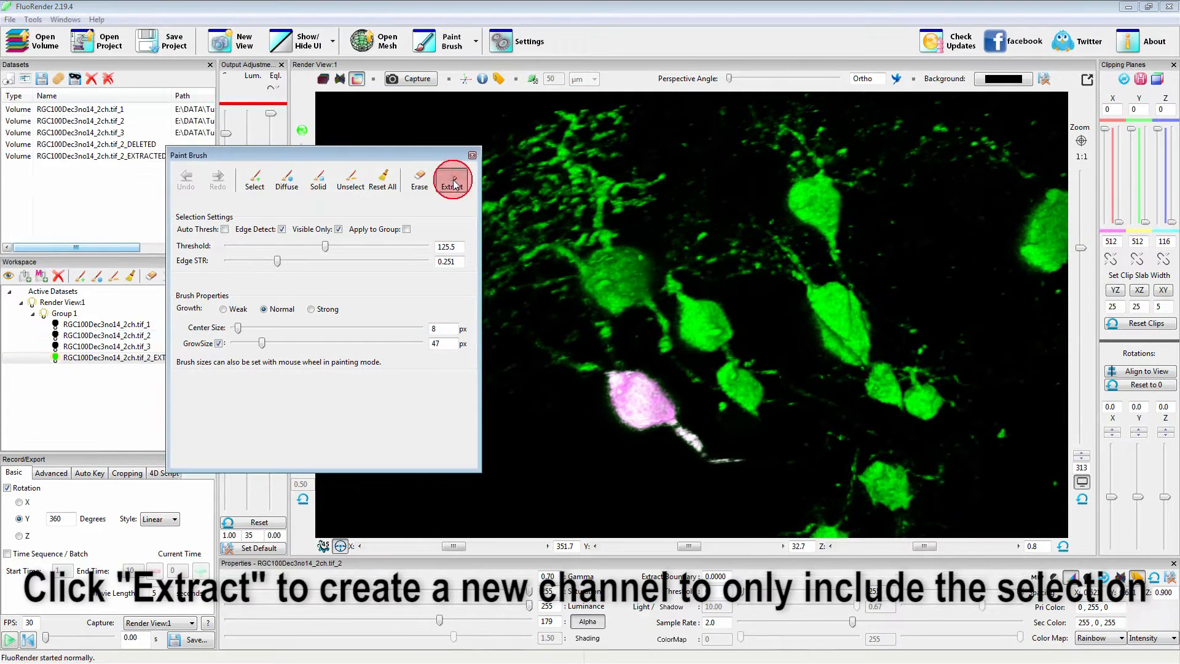
pyautogui.moveTo(711, 387); pyautogui.dragTo(718, 374)
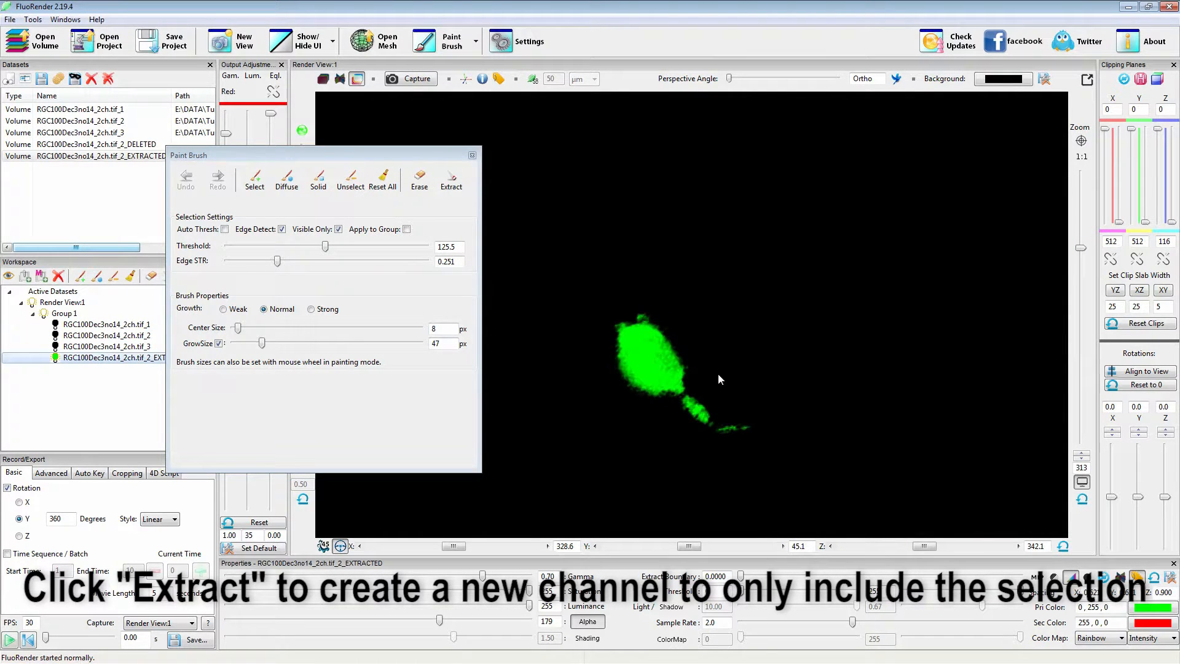
pyautogui.click(85, 360)
pyautogui.click(86, 335)
pyautogui.rightClick(74, 336)
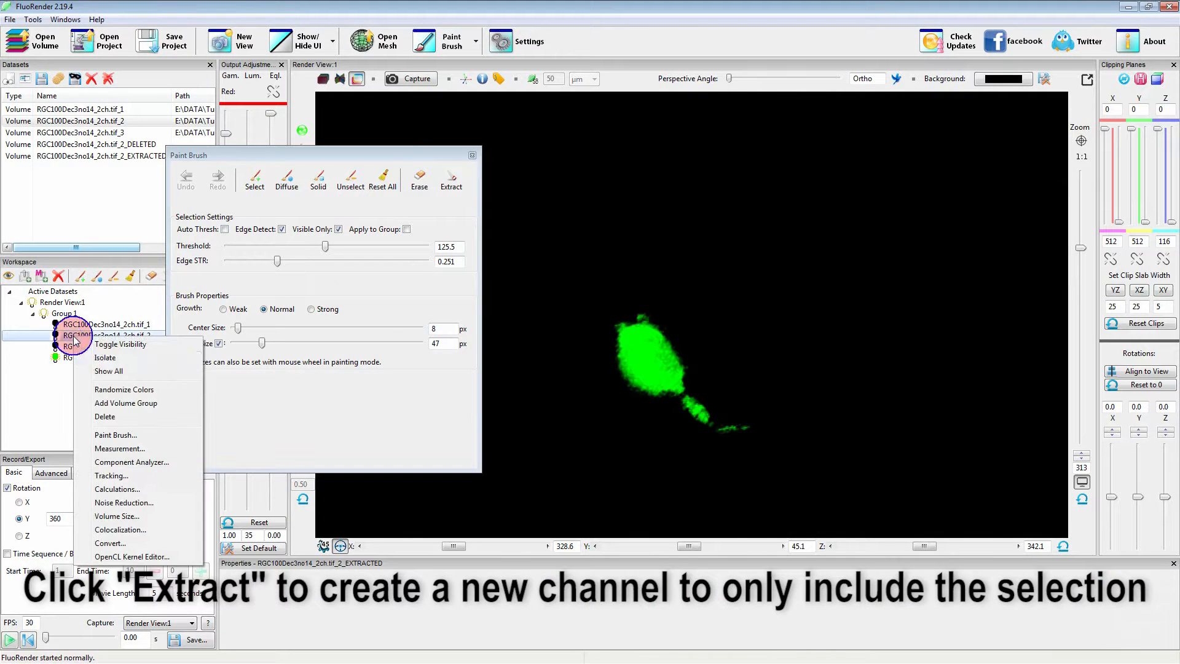
pyautogui.click(103, 359)
pyautogui.moveTo(746, 360); pyautogui.dragTo(644, 378)
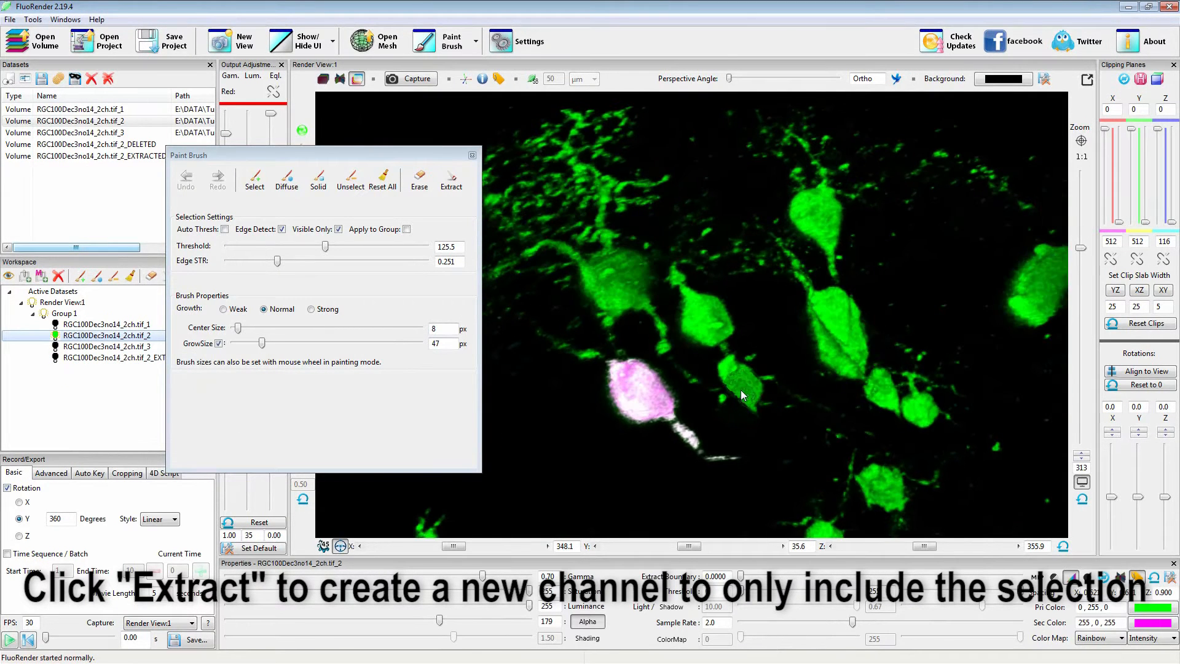
# Select the small cell beside the extracted one with automatic thresholding enabled and extract it into a new channel.
pyautogui.click(225, 229)
pyautogui.moveTo(762, 380)
pyautogui.mouseDown()
pyautogui.moveTo(716, 422)
pyautogui.moveTo(726, 421)
pyautogui.mouseUp()
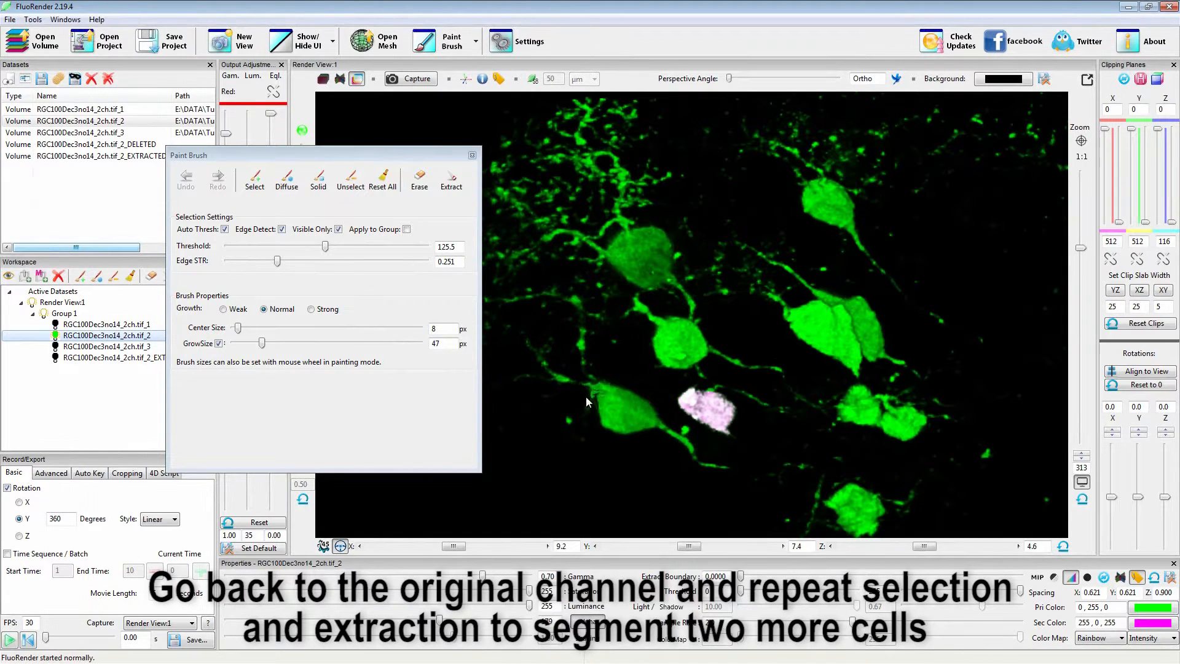
pyautogui.click(449, 182)
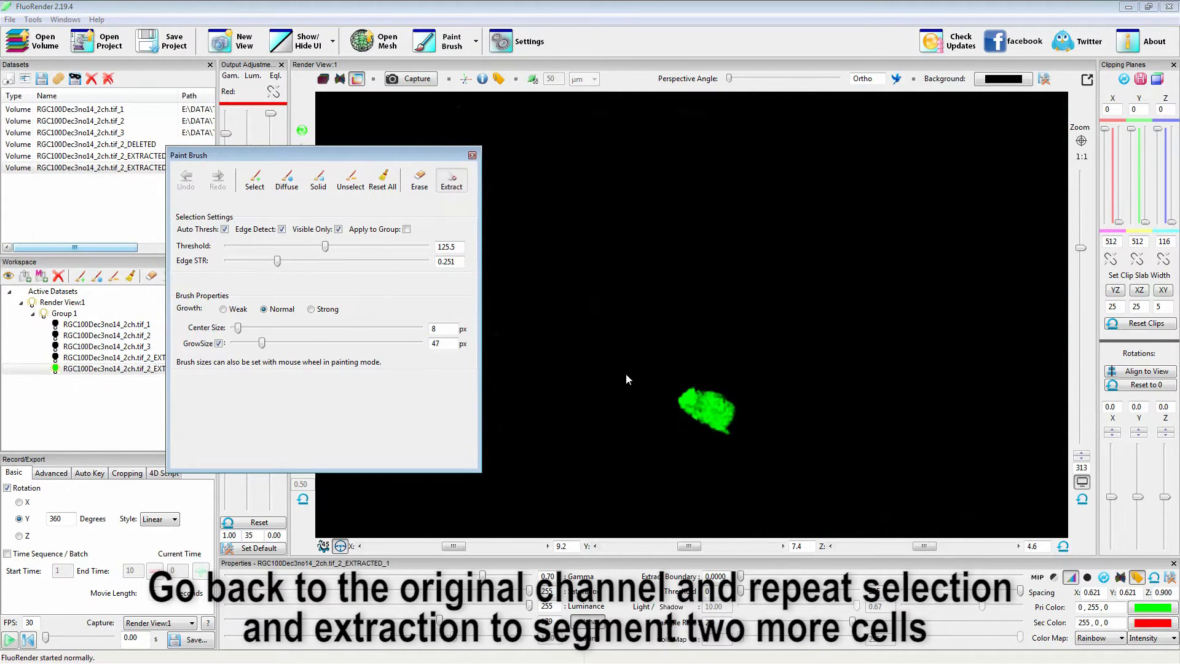
# Return to the original channel RGC100Dec3no14_2ch.tif_2 by isolating it after the second extraction.
pyautogui.click(69, 337)
pyautogui.rightClick(70, 338)
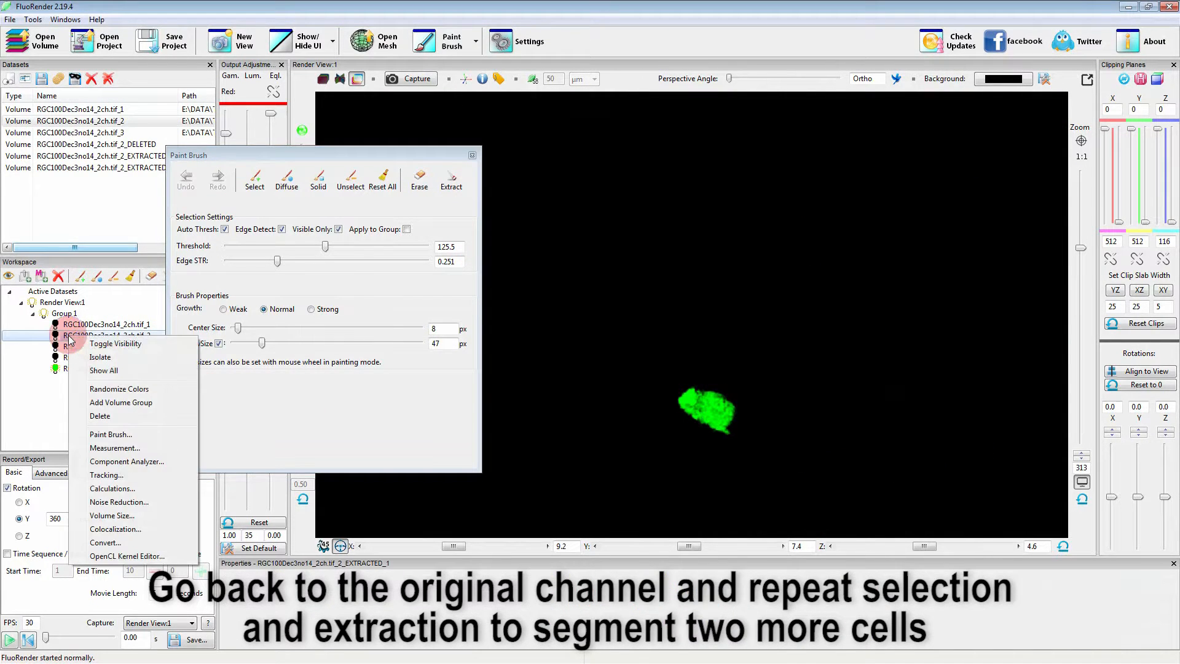
pyautogui.click(105, 361)
pyautogui.moveTo(757, 404)
pyautogui.mouseDown()
pyautogui.moveTo(762, 375)
pyautogui.moveTo(730, 433)
pyautogui.mouseUp()
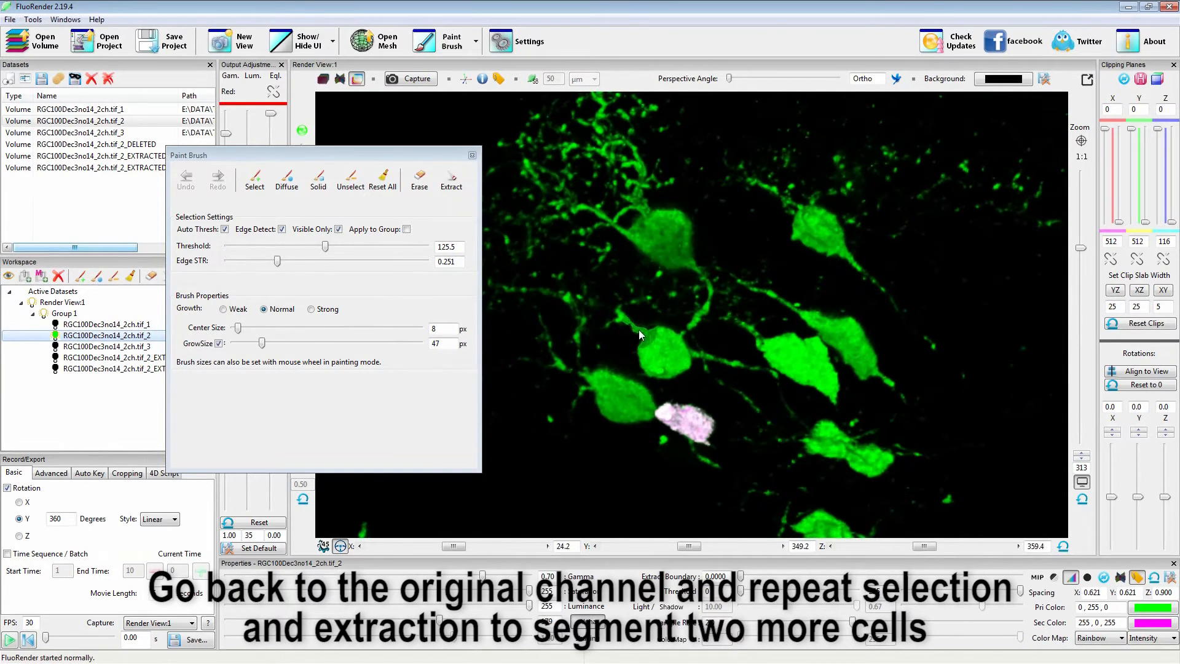
# Select the round cell above the small one with its thin processes, using a 30 px grow size, and extract it into a new channel.
pyautogui.press('shift')
pyautogui.moveTo(626, 322)
pyautogui.mouseDown()
pyautogui.moveTo(651, 345)
pyautogui.moveTo(747, 370)
pyautogui.mouseUp()
pyautogui.moveTo(745, 425)
pyautogui.mouseDown()
pyautogui.moveTo(773, 403)
pyautogui.moveTo(762, 409)
pyautogui.moveTo(775, 384)
pyautogui.moveTo(741, 367)
pyautogui.mouseUp()
pyautogui.press('z')
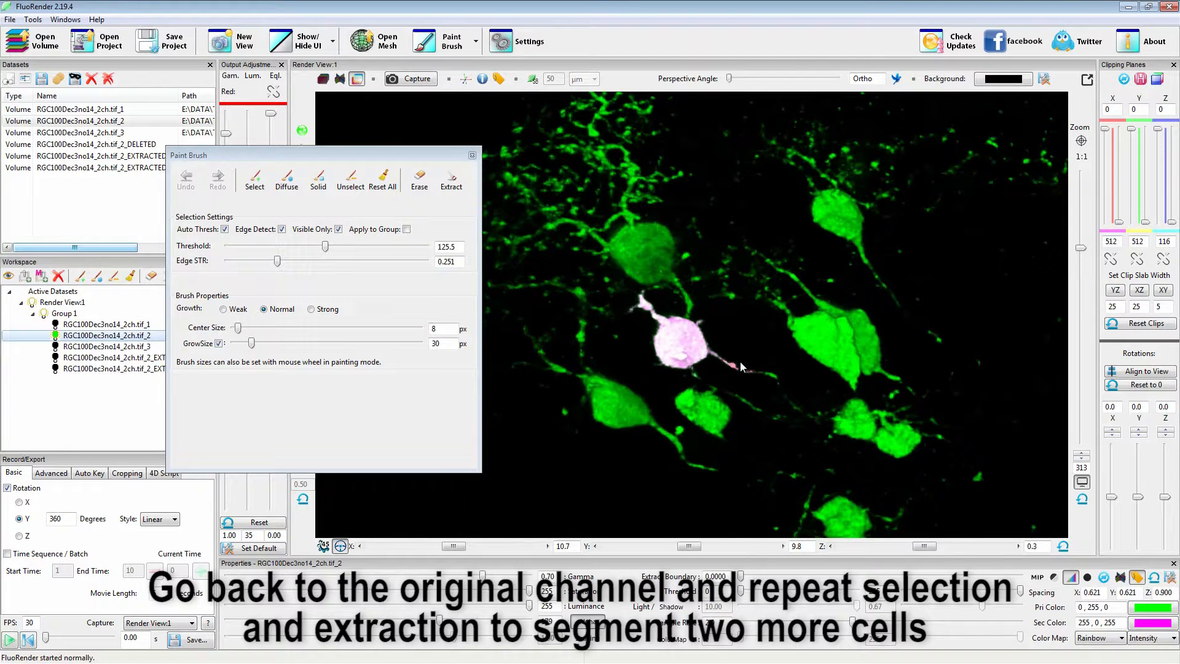
pyautogui.click(452, 181)
# Create a new volume group holding the three extracted channels and turn on the display of all of them.
pyautogui.moveTo(309, 154); pyautogui.dragTo(392, 146)
pyautogui.moveTo(73, 379)
pyautogui.mouseDown()
pyautogui.moveTo(49, 405)
pyautogui.moveTo(78, 388)
pyautogui.moveTo(63, 393)
pyautogui.mouseUp()
pyautogui.click(77, 357)
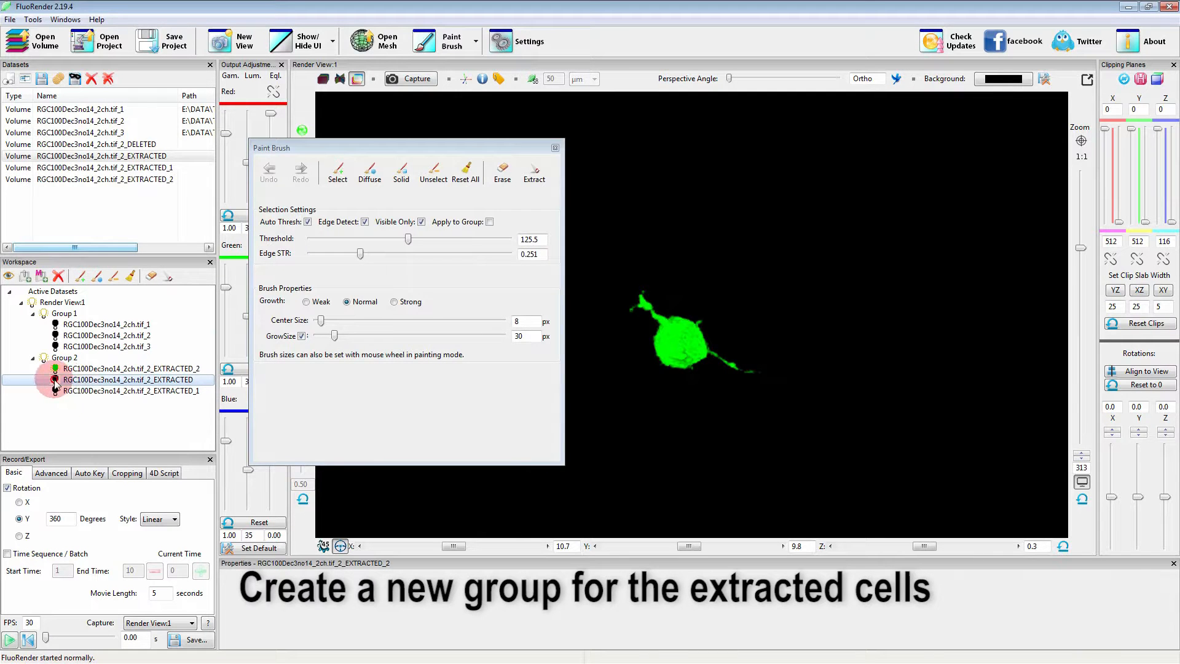
pyautogui.click(55, 379)
pyautogui.click(55, 391)
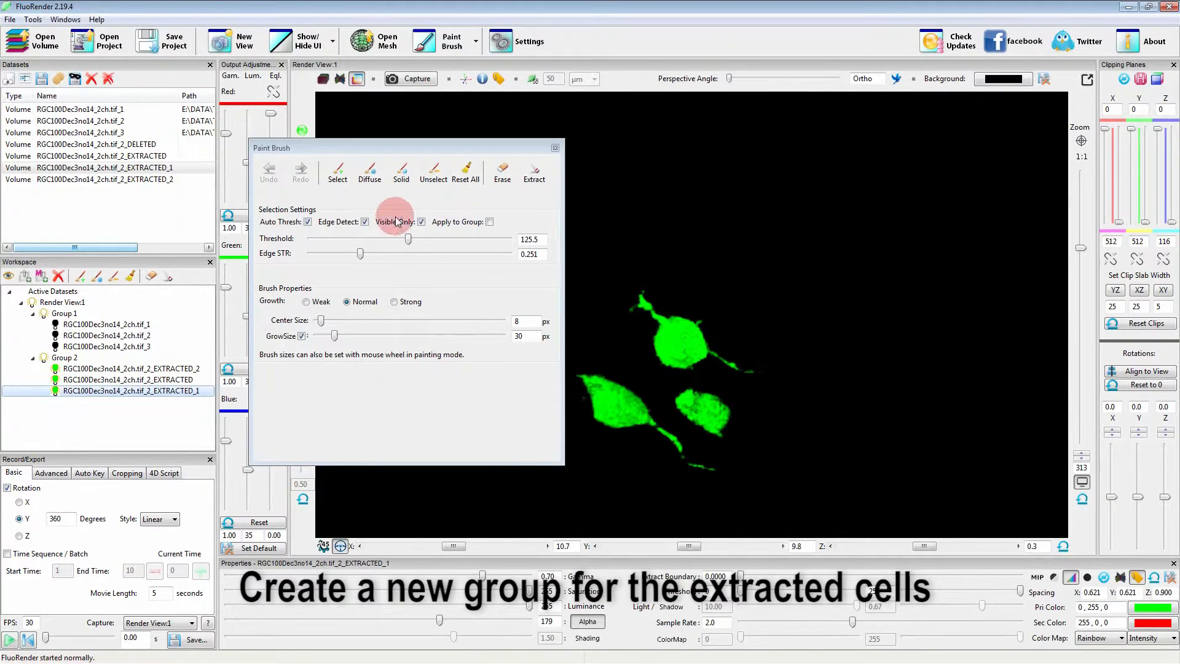
# Set the primary color of channel EXTRACTED_2 to red and of channel EXTRACTED_1 to blue.
pyautogui.click(74, 369)
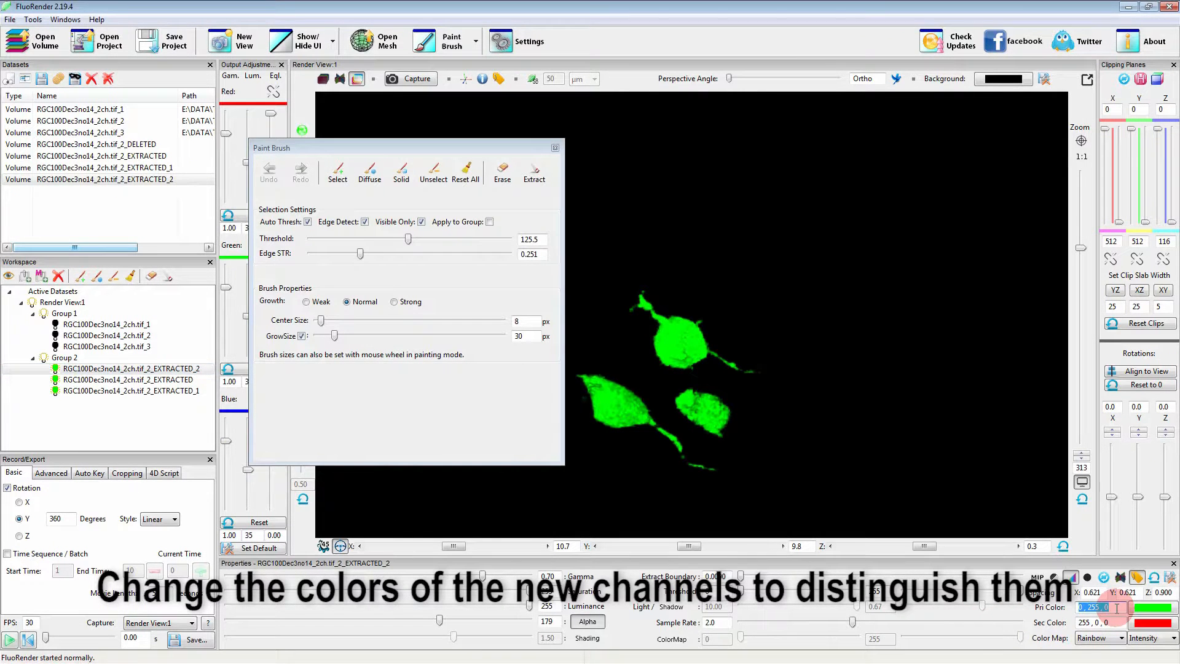
pyautogui.write('r')
pyautogui.click(72, 394)
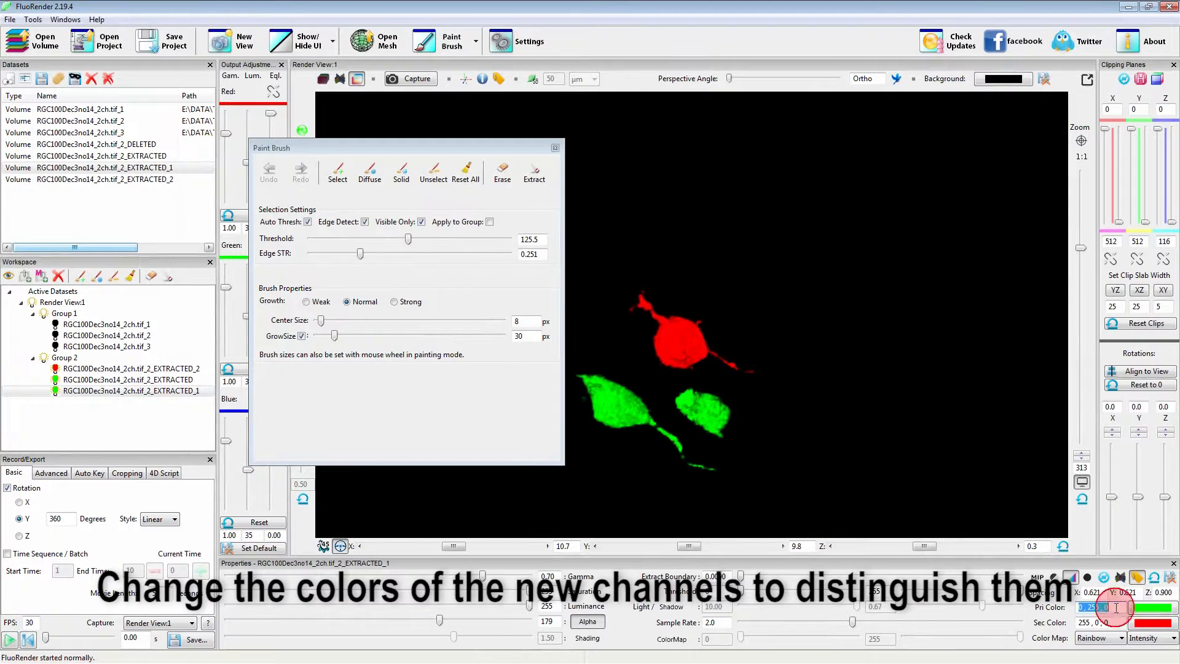
pyautogui.write('b')
pyautogui.moveTo(447, 152); pyautogui.dragTo(373, 158)
pyautogui.moveTo(698, 414)
pyautogui.mouseDown()
pyautogui.moveTo(681, 376)
pyautogui.moveTo(697, 310)
pyautogui.moveTo(802, 377)
pyautogui.moveTo(713, 376)
pyautogui.mouseUp()
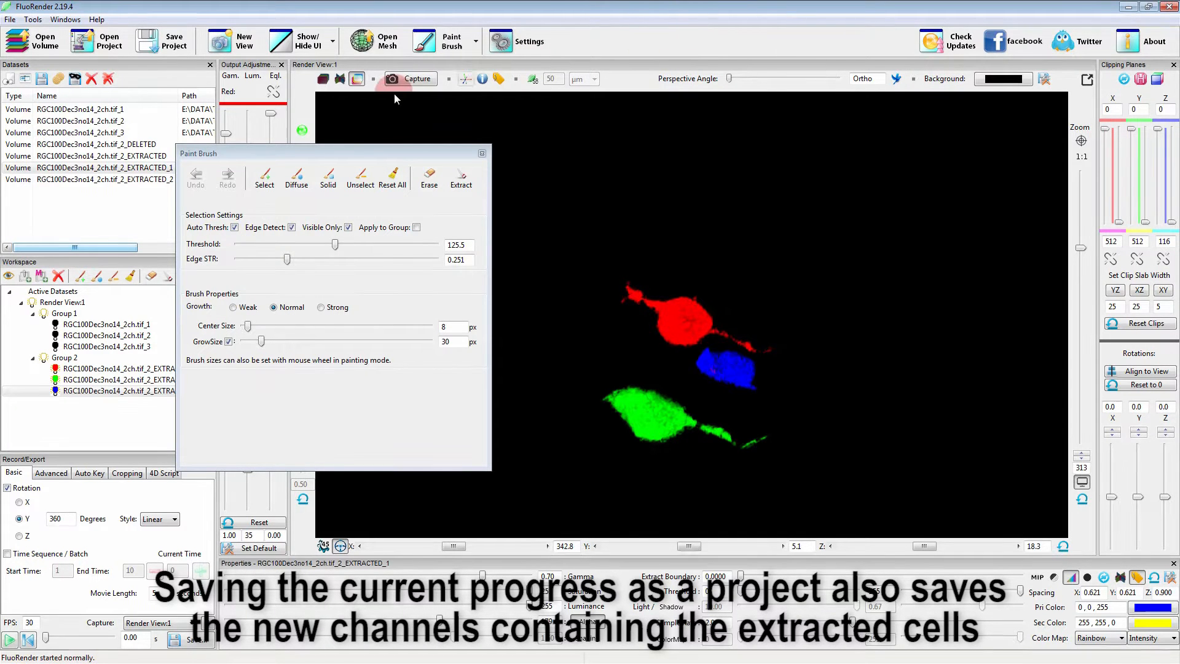
# Save the project as proj_01 in the Tutorials folder.
pyautogui.click(159, 48)
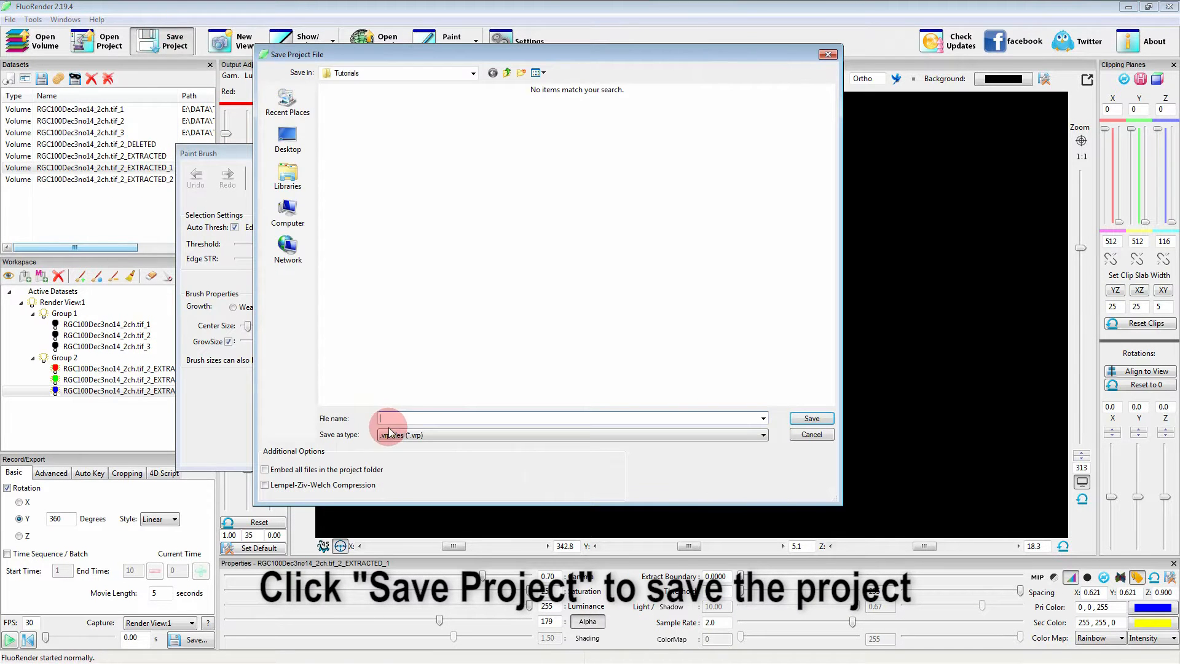
pyautogui.click(391, 417)
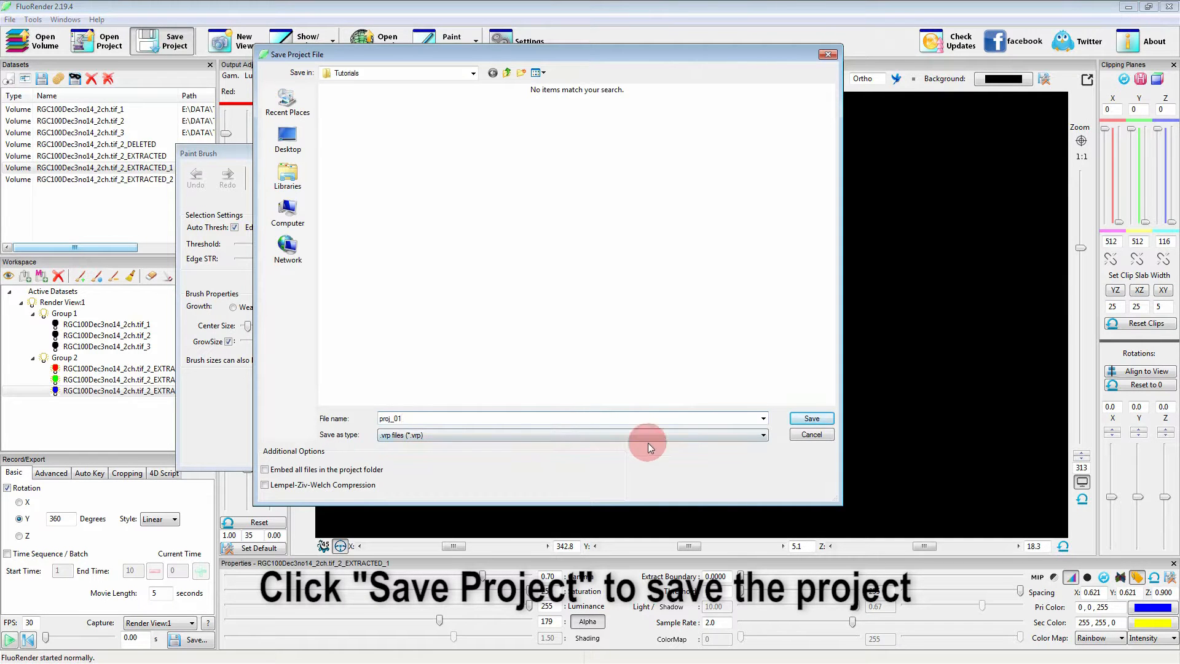
pyautogui.click(807, 423)
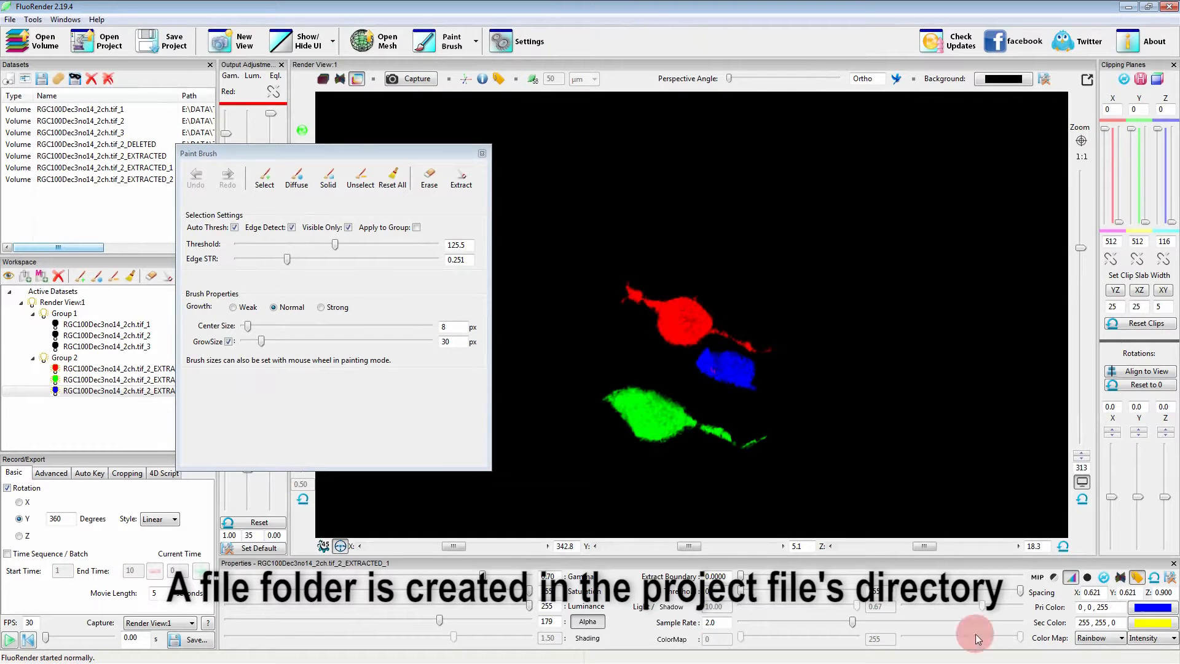
# Switch to Windows Explorer, open the proj_01.vrp_files folder and select the four channel TIFF files to examine them.
pyautogui.hotkey('alt', 'Tab')
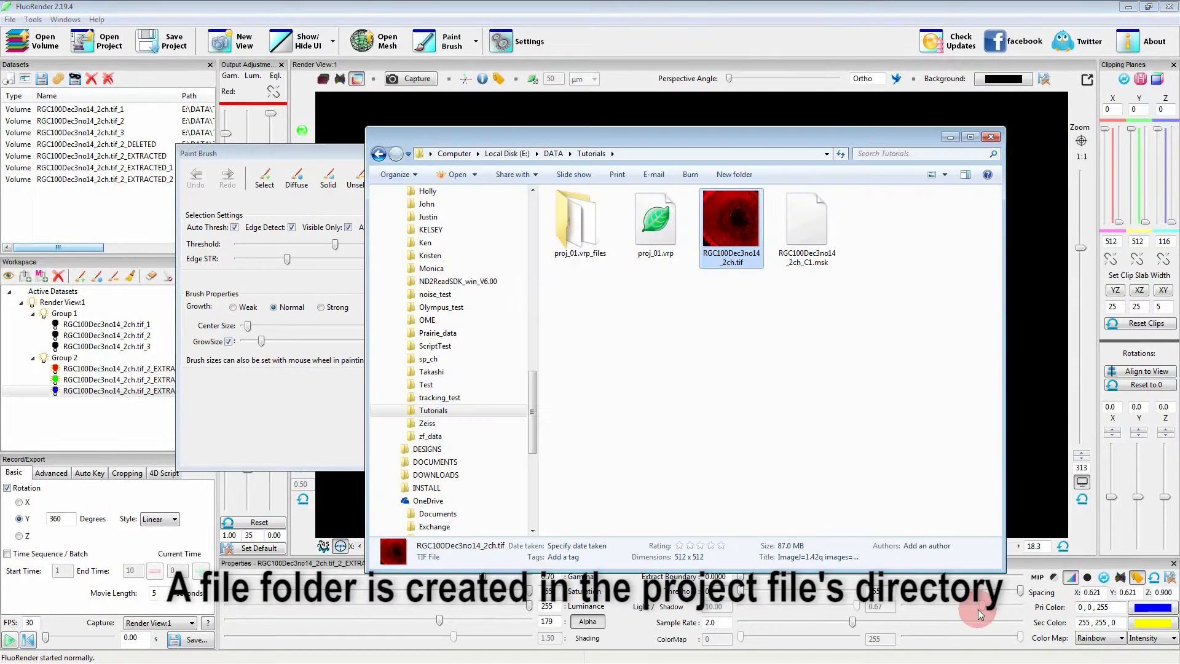
pyautogui.doubleClick(578, 245)
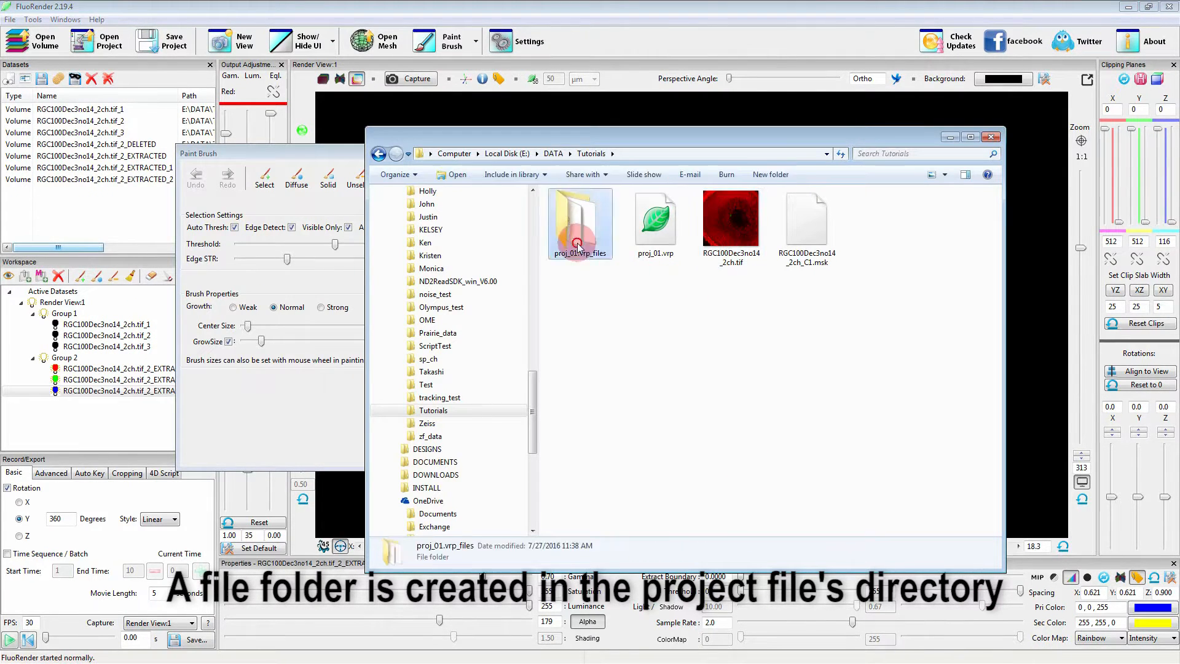
pyautogui.moveTo(563, 291); pyautogui.dragTo(841, 215)
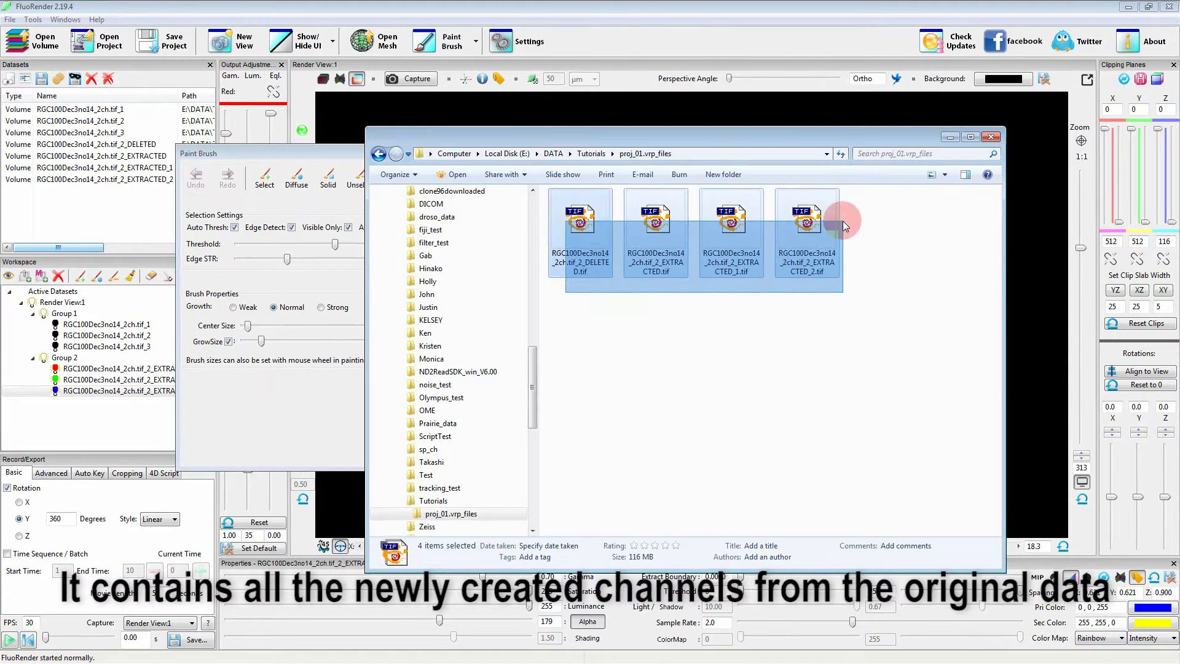
# Clear all loaded datasets and load the four channel TIFF files from the proj_01.vrp_files folder in Windows Explorer.
pyautogui.click(728, 337)
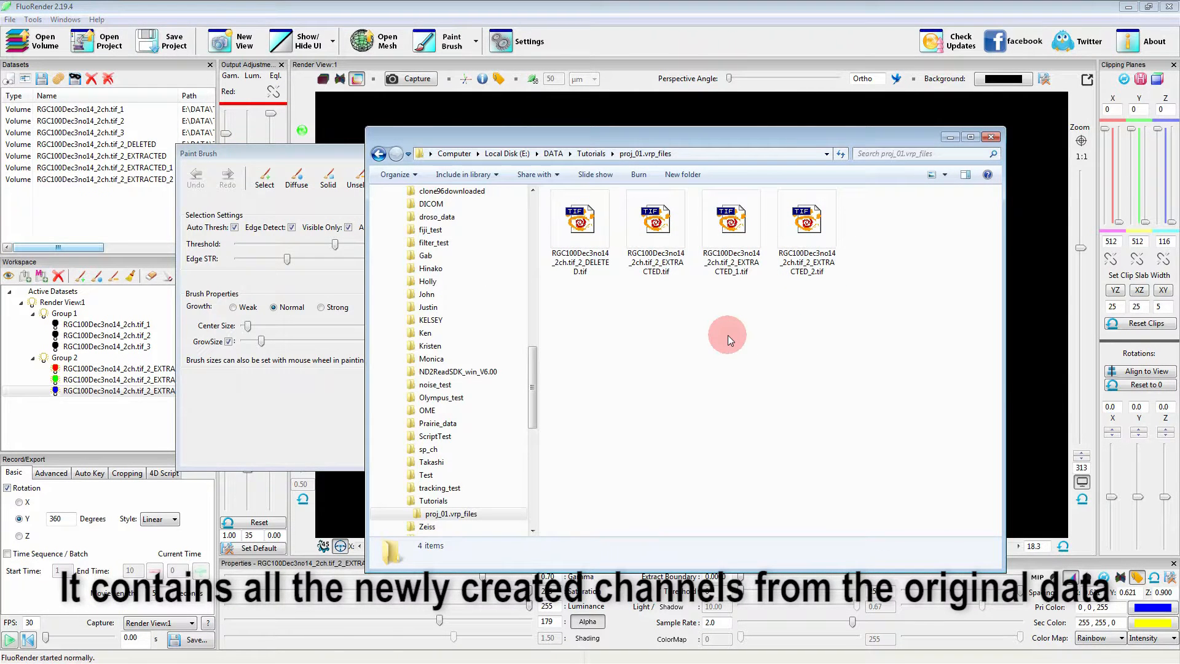
pyautogui.click(109, 80)
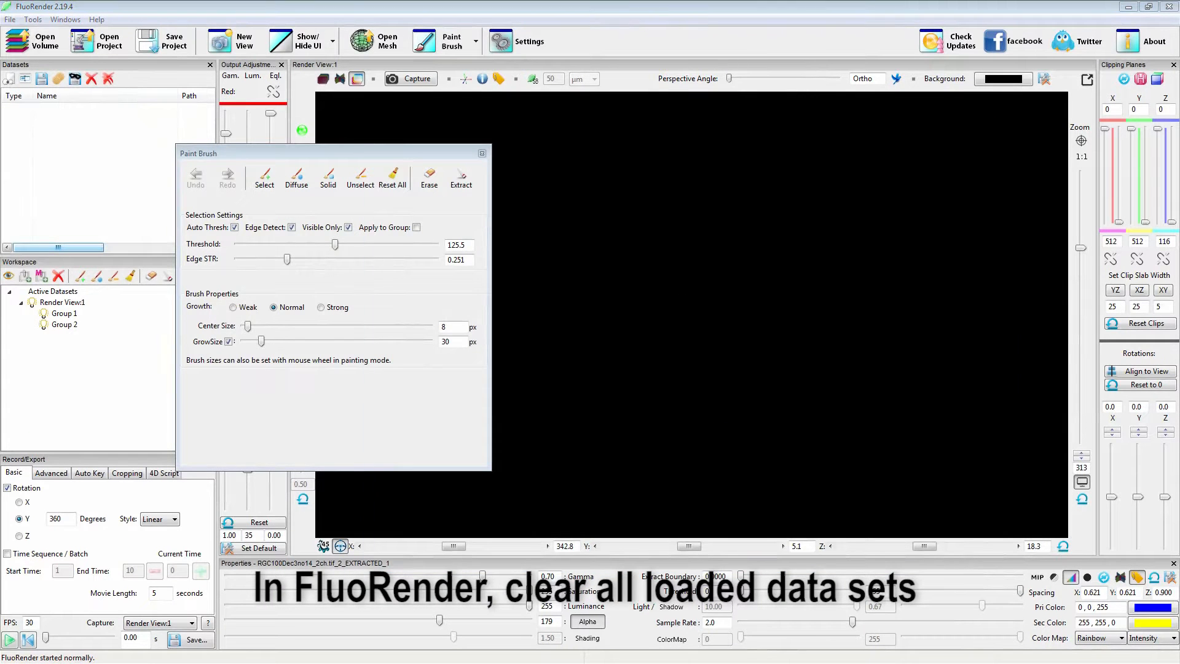
pyautogui.hotkey('alt', 'Tab')
pyautogui.moveTo(591, 293); pyautogui.dragTo(848, 220)
pyautogui.moveTo(582, 240); pyautogui.dragTo(105, 168)
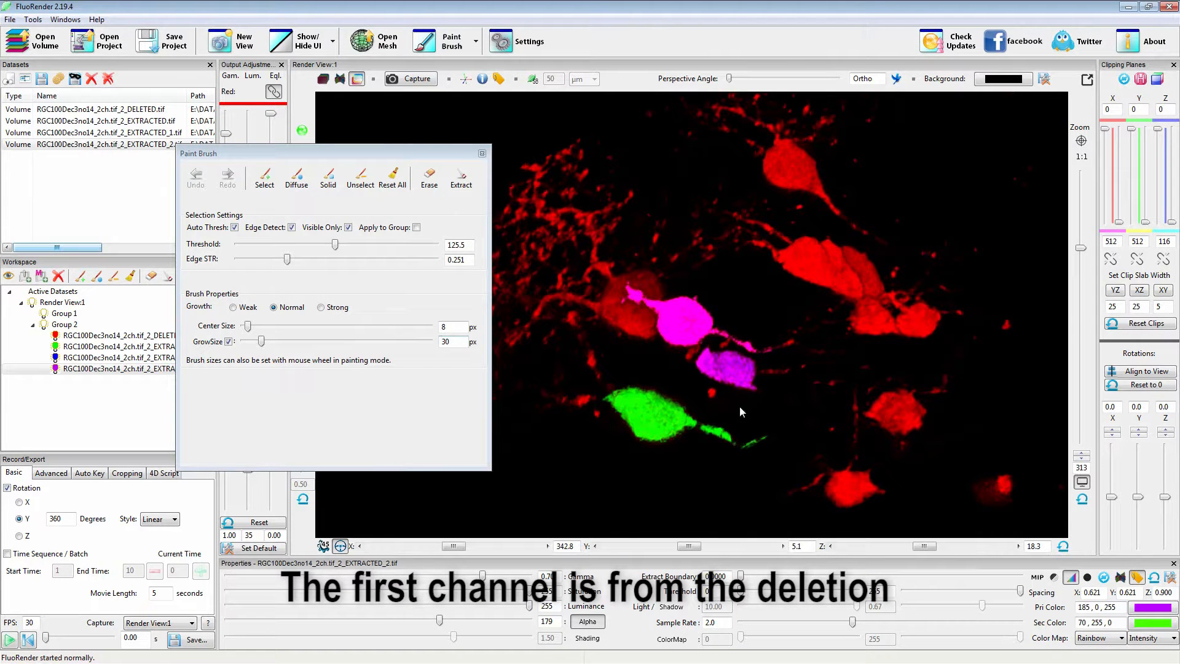
# Move the Paint Brush window aside and isolate the DELETED channel to examine the cells it contains.
pyautogui.moveTo(284, 152); pyautogui.dragTo(360, 198)
pyautogui.click(183, 335)
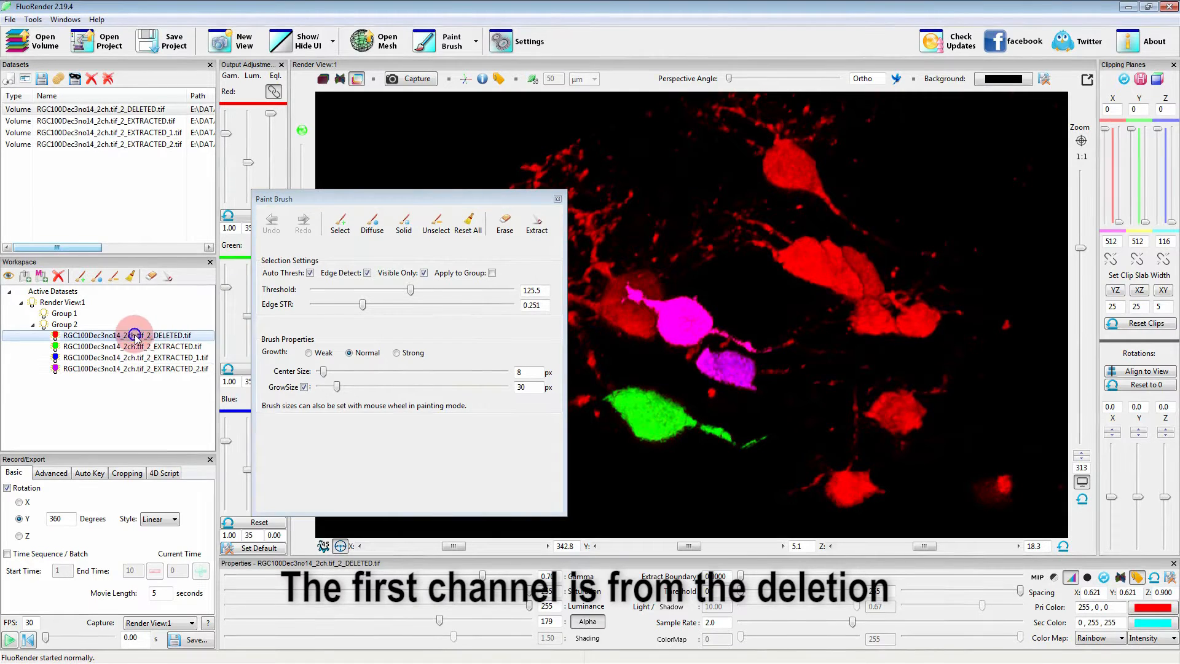
pyautogui.rightClick(137, 337)
pyautogui.click(166, 356)
pyautogui.moveTo(780, 388); pyautogui.dragTo(816, 408)
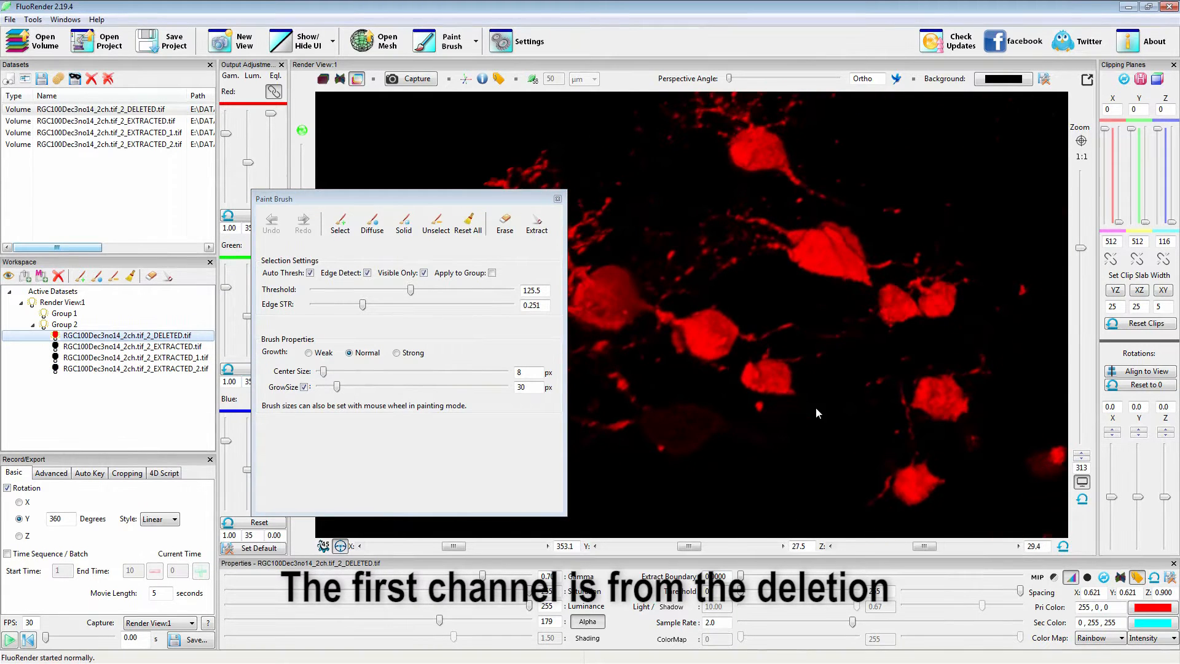
# Show all channels again and hide only the DELETED channel to examine the extracted cells.
pyautogui.rightClick(63, 340)
pyautogui.click(92, 370)
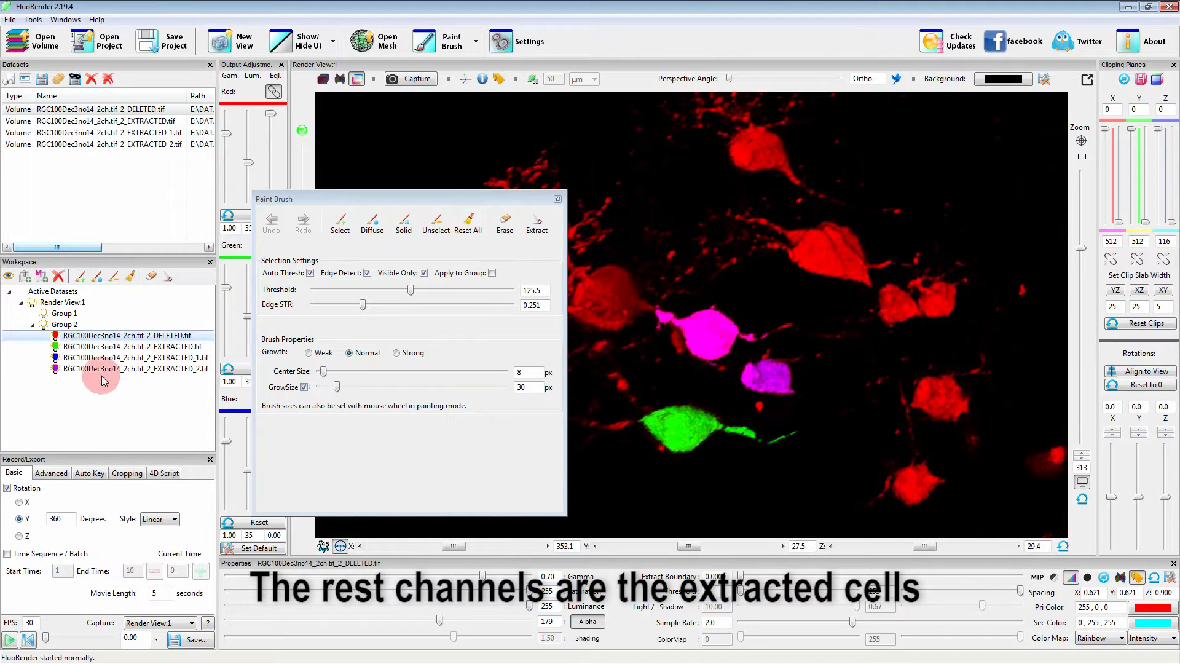
pyautogui.click(55, 335)
pyautogui.moveTo(805, 422); pyautogui.dragTo(712, 398)
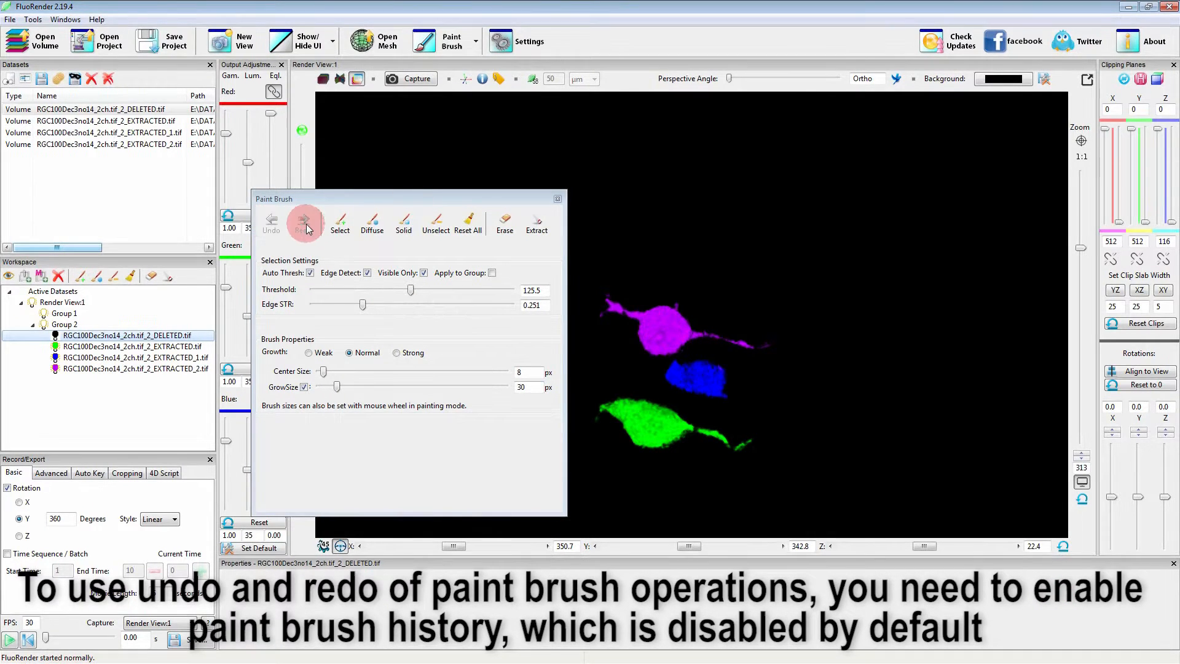
# Set the paint history to 3 undo steps in the project settings and restart FluoRender.
pyautogui.click(527, 42)
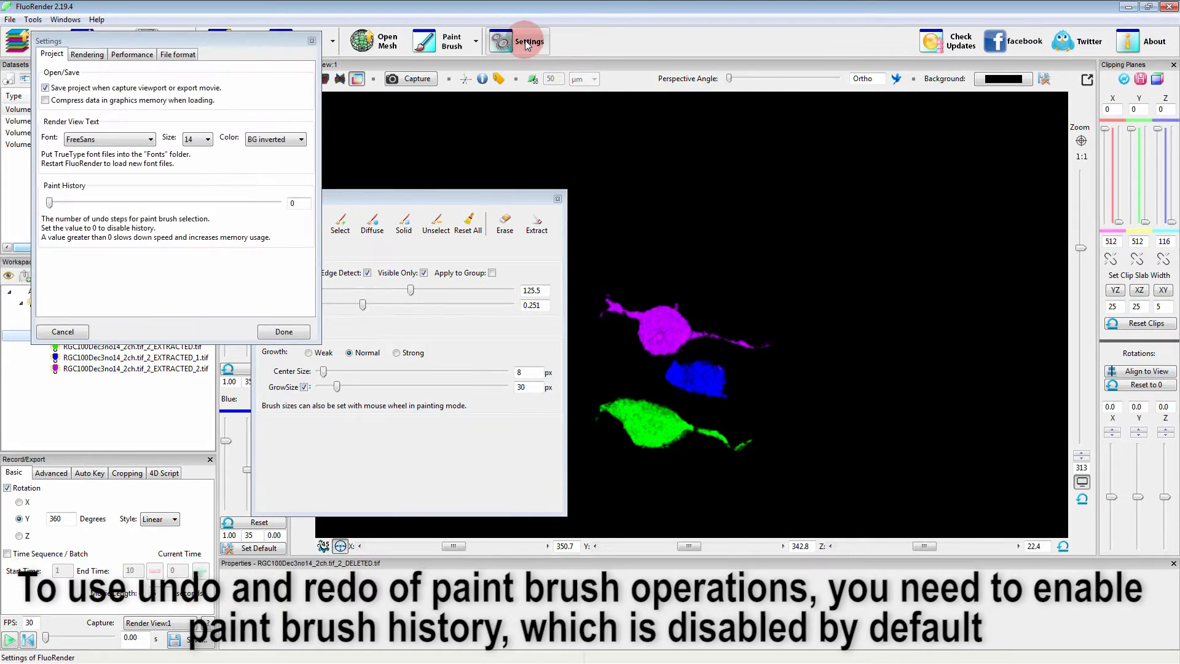
pyautogui.moveTo(192, 37); pyautogui.dragTo(491, 128)
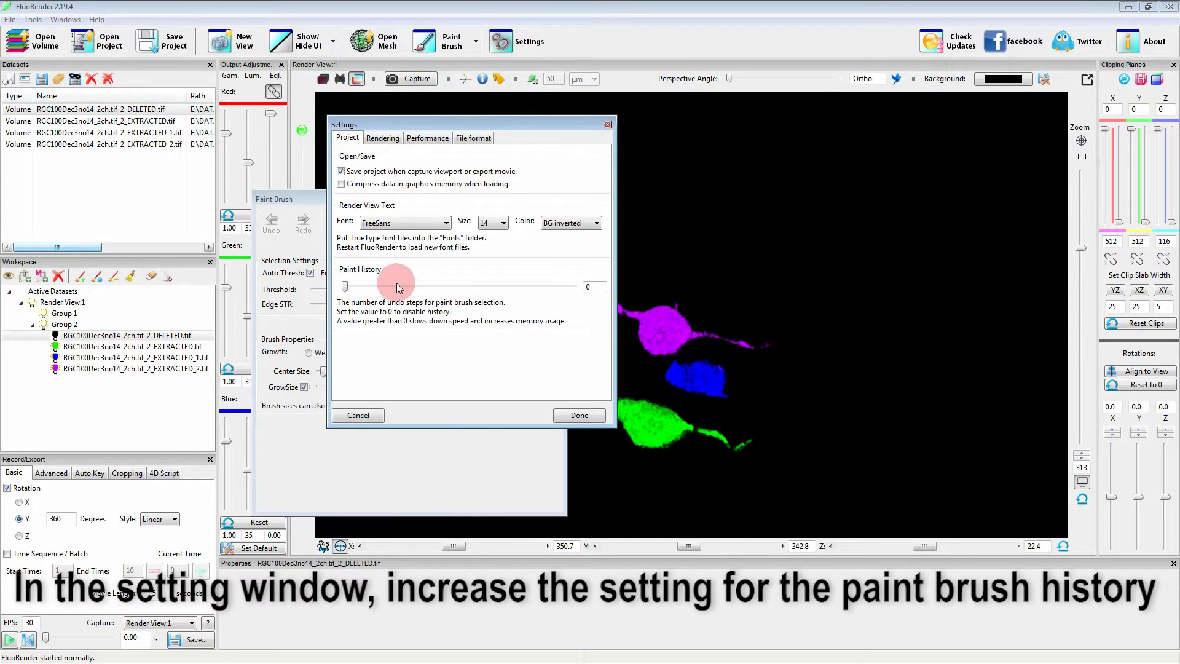
pyautogui.moveTo(346, 291)
pyautogui.mouseDown()
pyautogui.moveTo(574, 288)
pyautogui.moveTo(391, 291)
pyautogui.moveTo(492, 290)
pyautogui.moveTo(417, 294)
pyautogui.mouseUp()
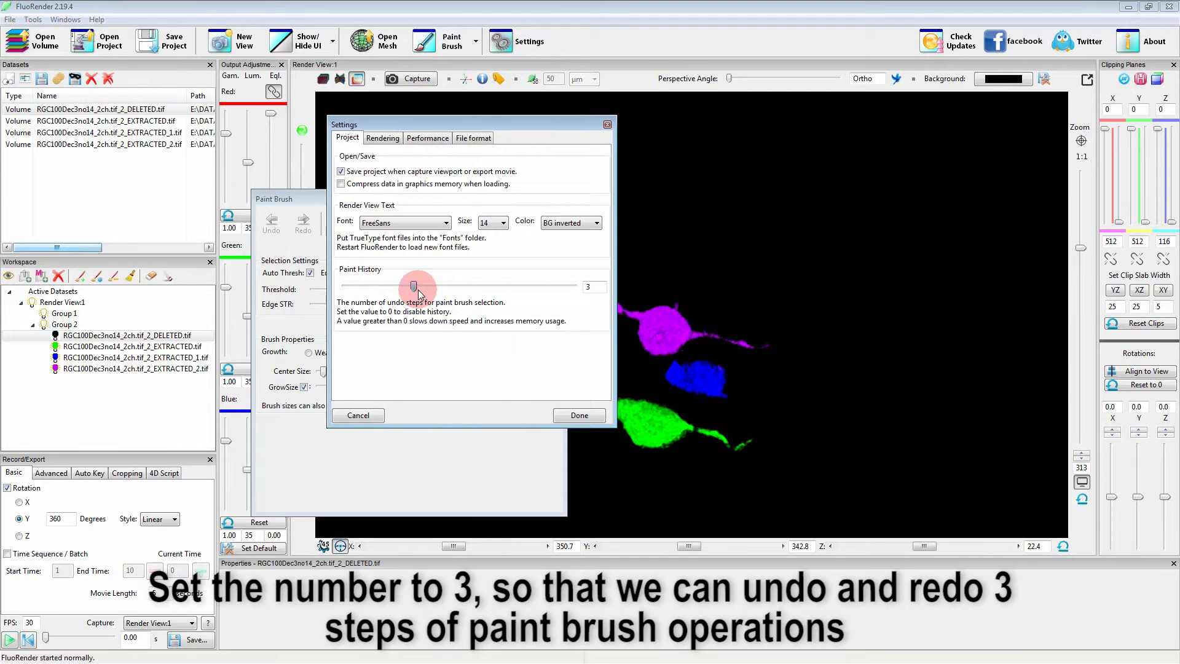
pyautogui.click(579, 415)
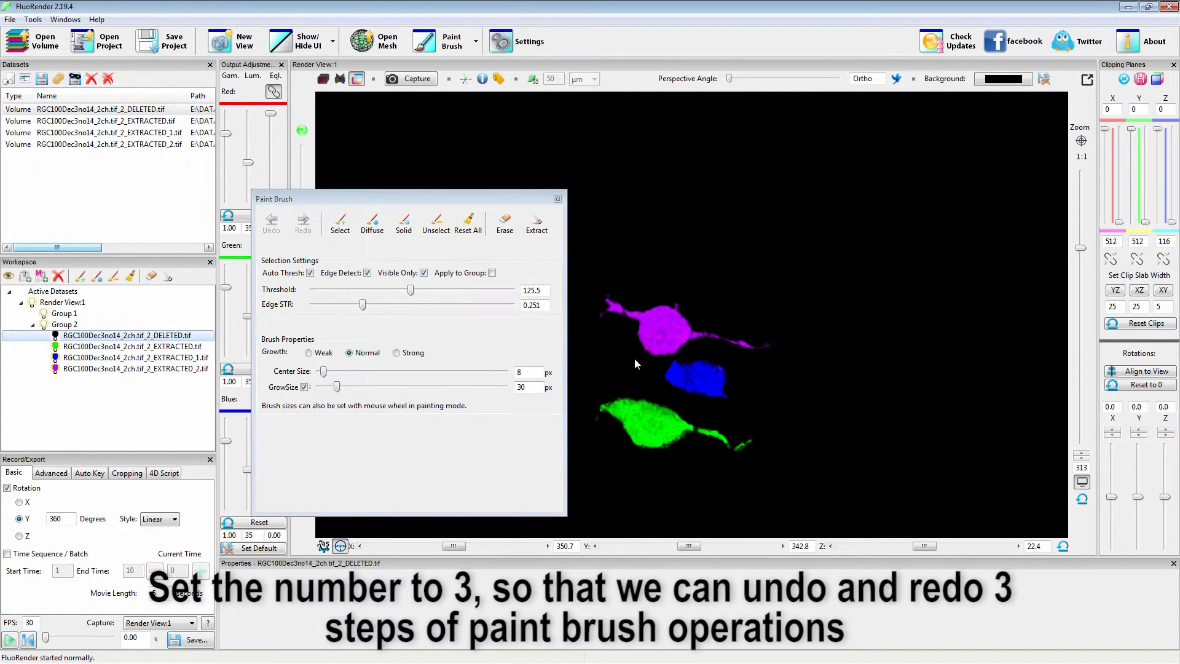
pyautogui.click(1170, 8)
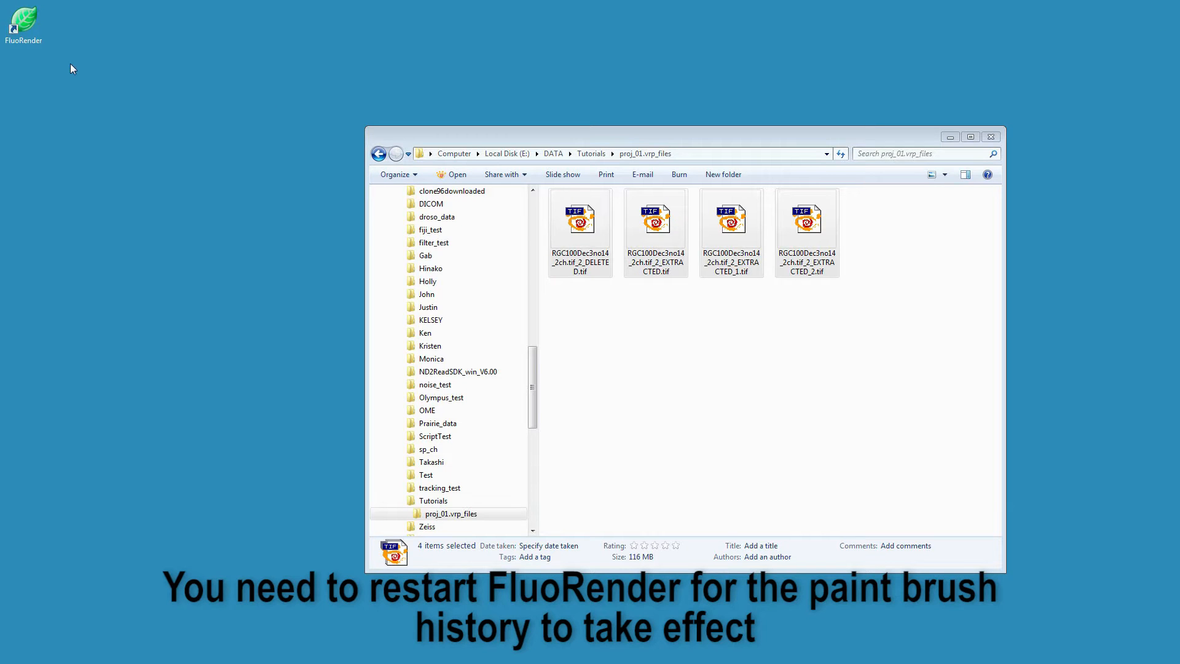
pyautogui.doubleClick(34, 27)
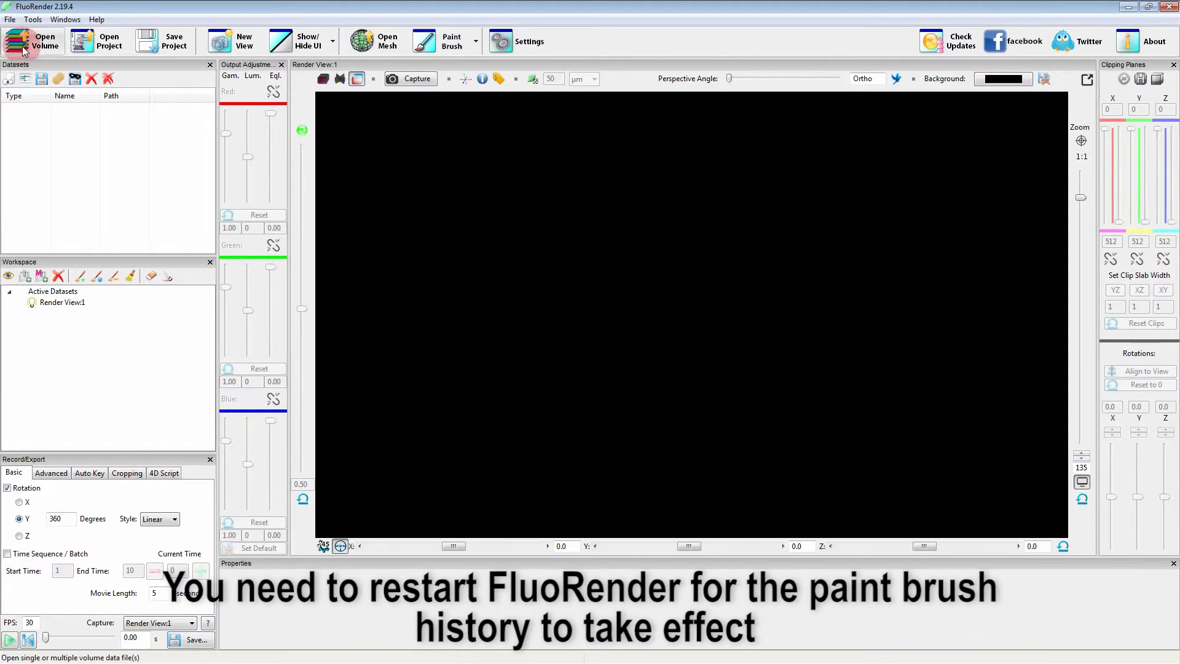
# Open the volume file RGC100Dec3no14_2ch.tif from the Tutorials folder.
pyautogui.click(45, 48)
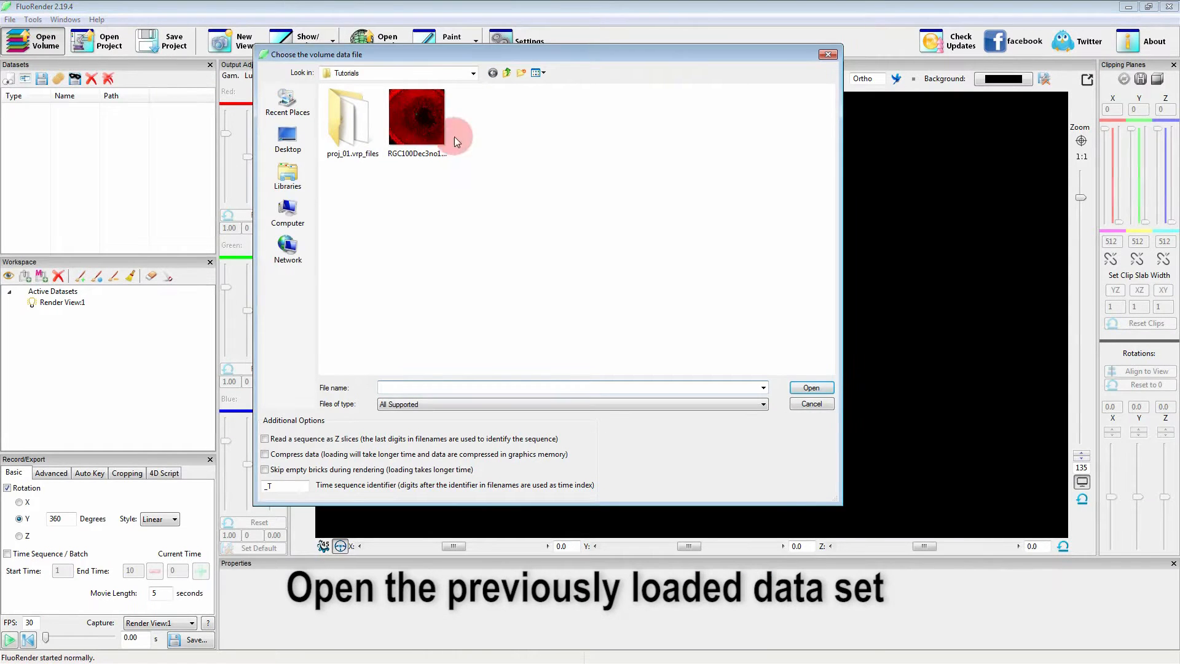
pyautogui.click(418, 130)
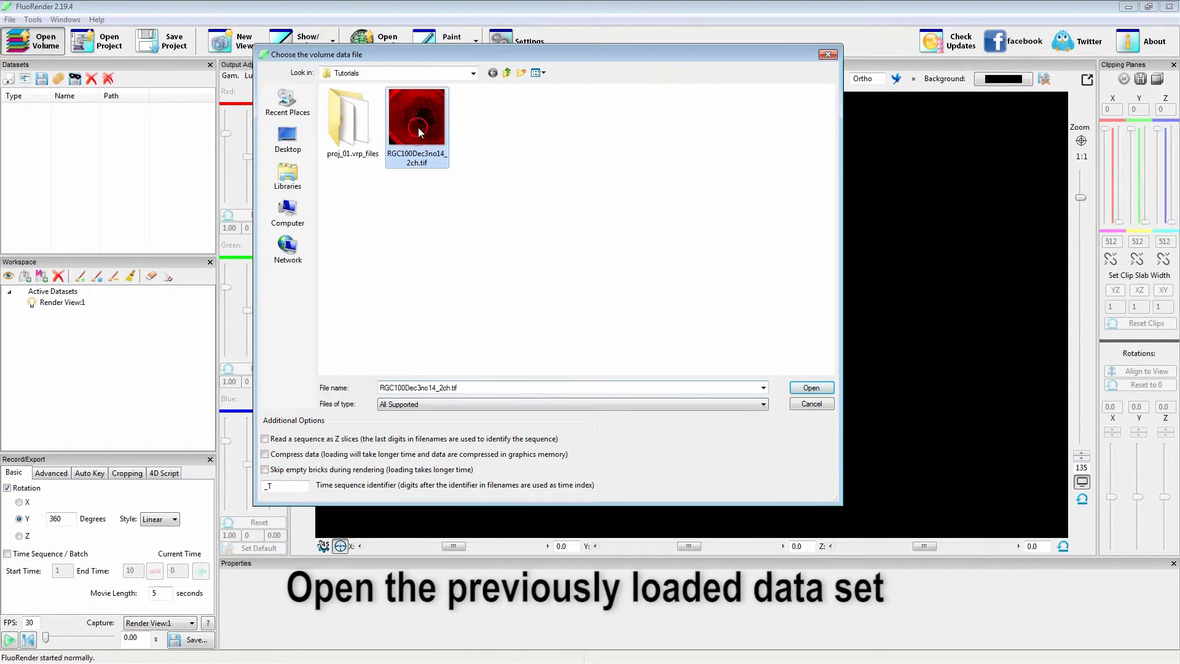
pyautogui.click(810, 388)
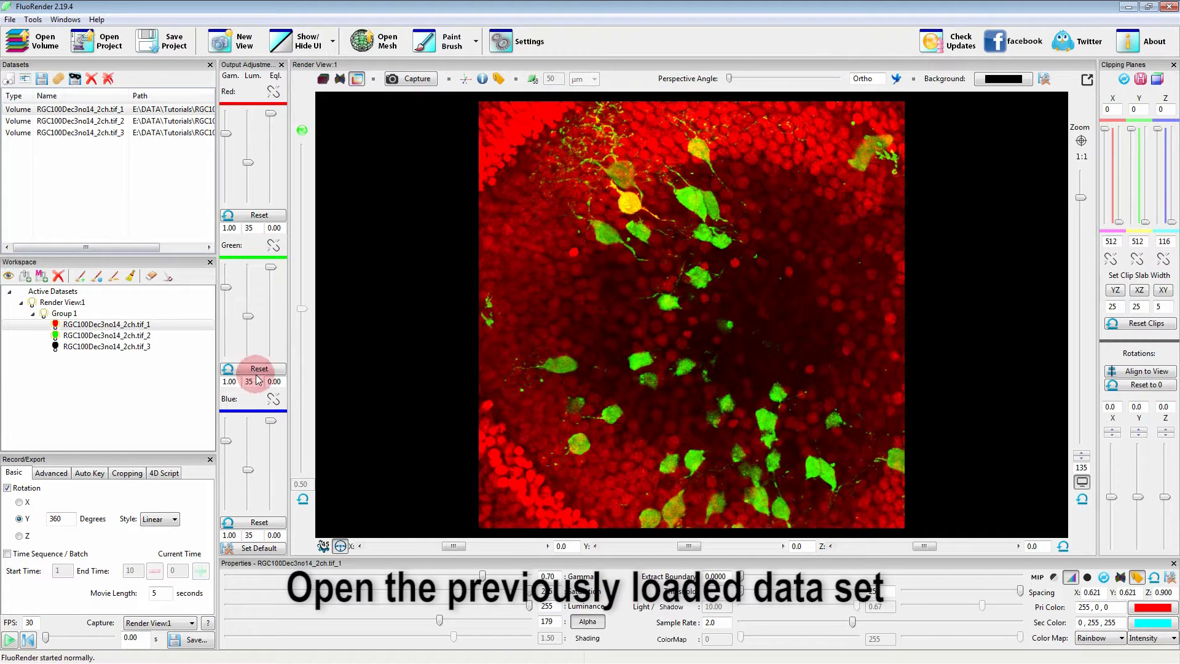
# Isolate the green channel RGC100Dec3no14_2ch.tif_2 and reset its existing paint brush selection.
pyautogui.click(64, 335)
pyautogui.rightClick(64, 336)
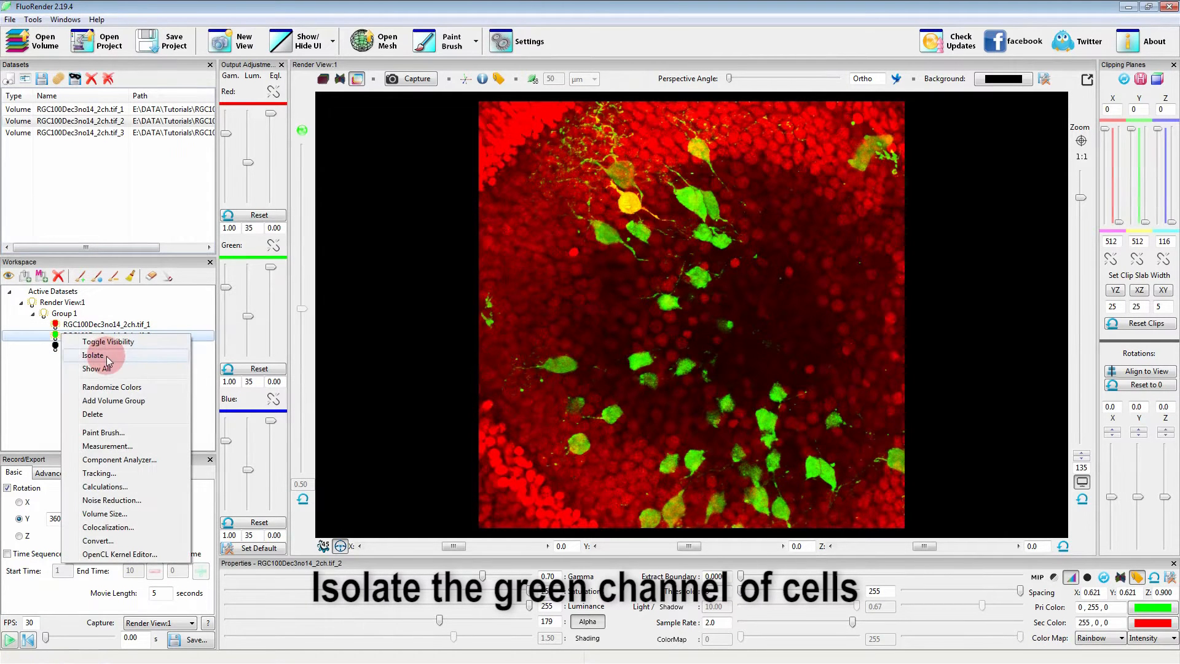
pyautogui.click(94, 355)
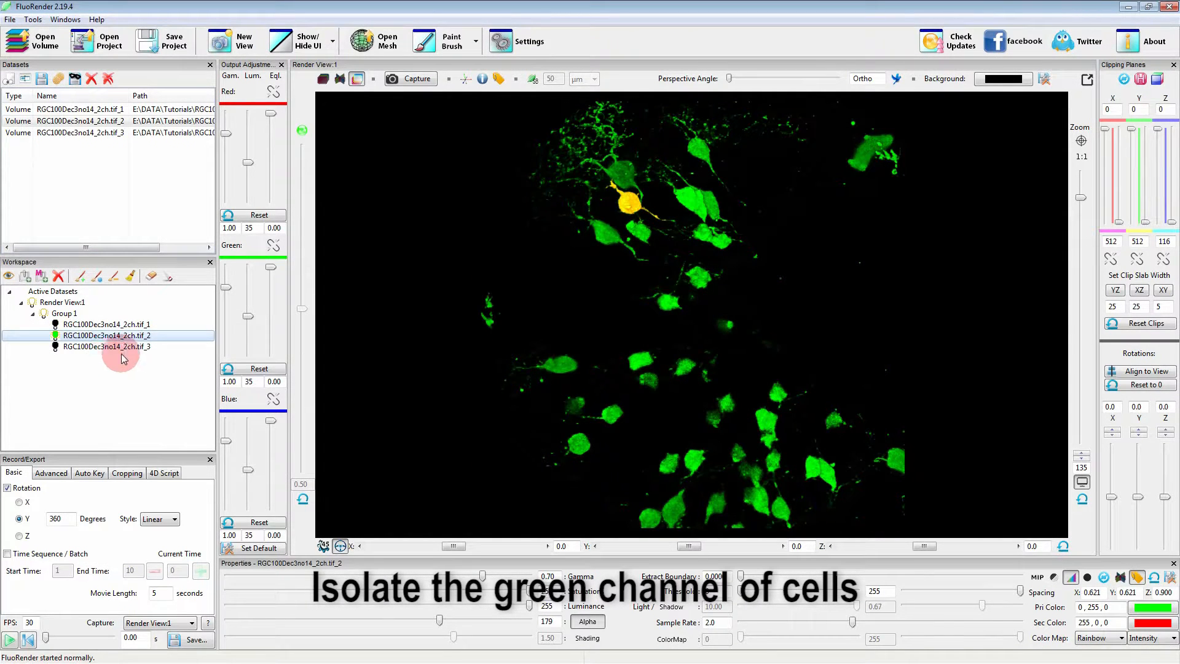
pyautogui.click(440, 43)
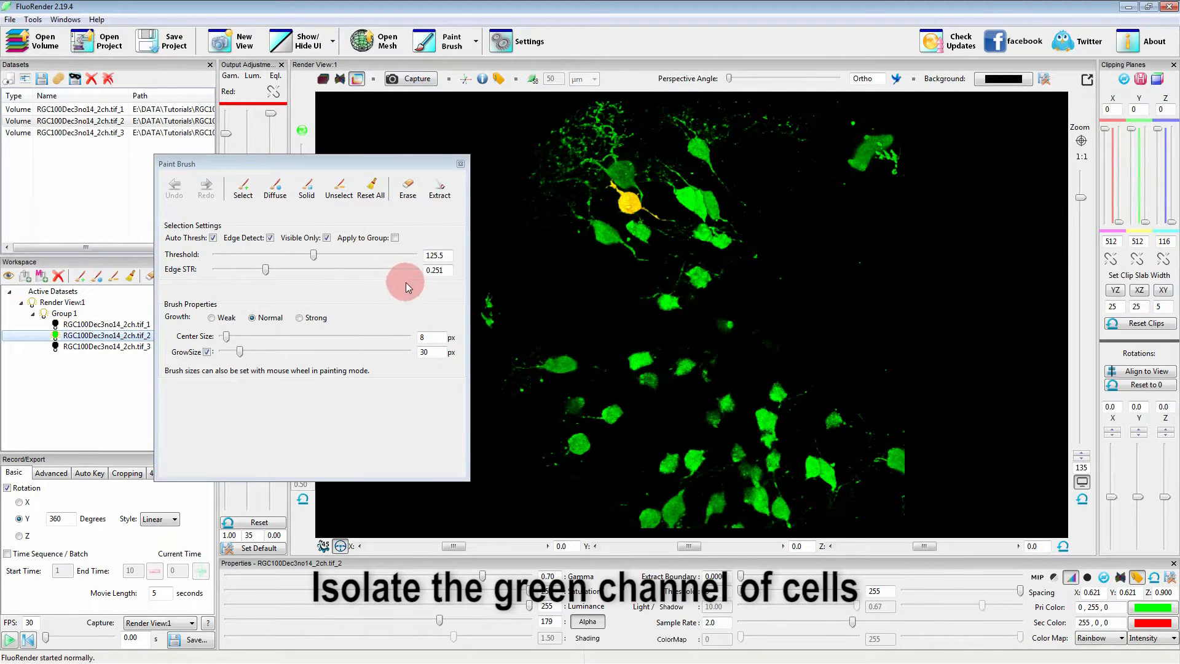
pyautogui.click(370, 188)
pyautogui.click(327, 238)
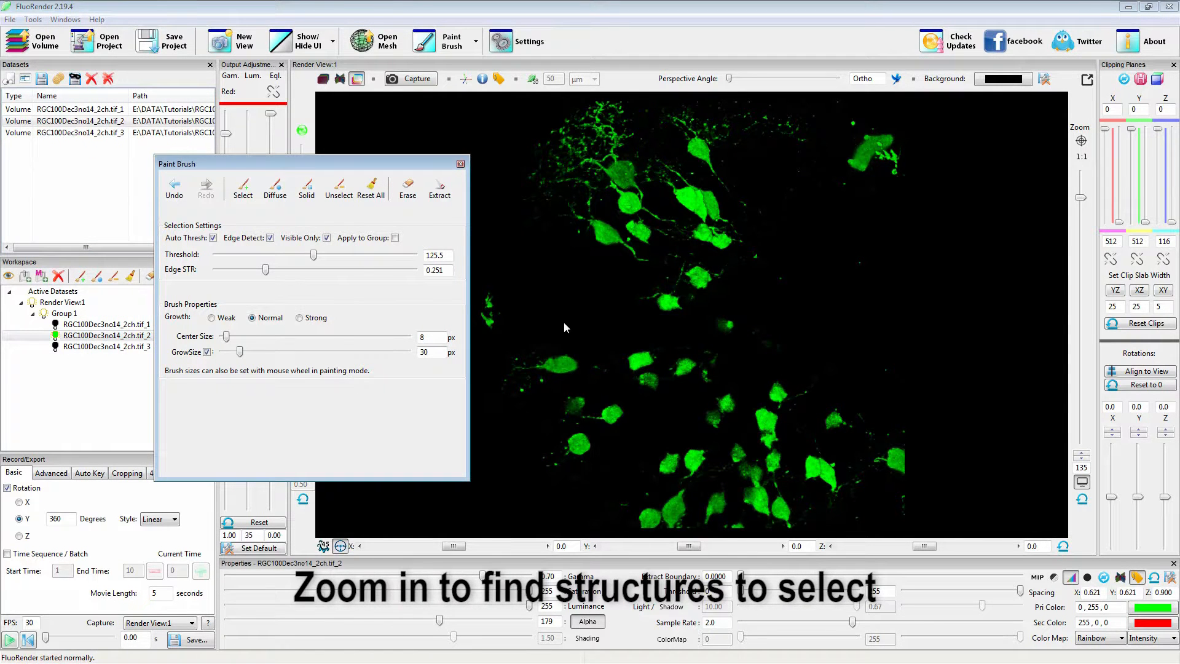
# Turn off the automatic threshold for paint brush selections, with the upper group of green cells in close view.
pyautogui.scroll(5, 774, 358)
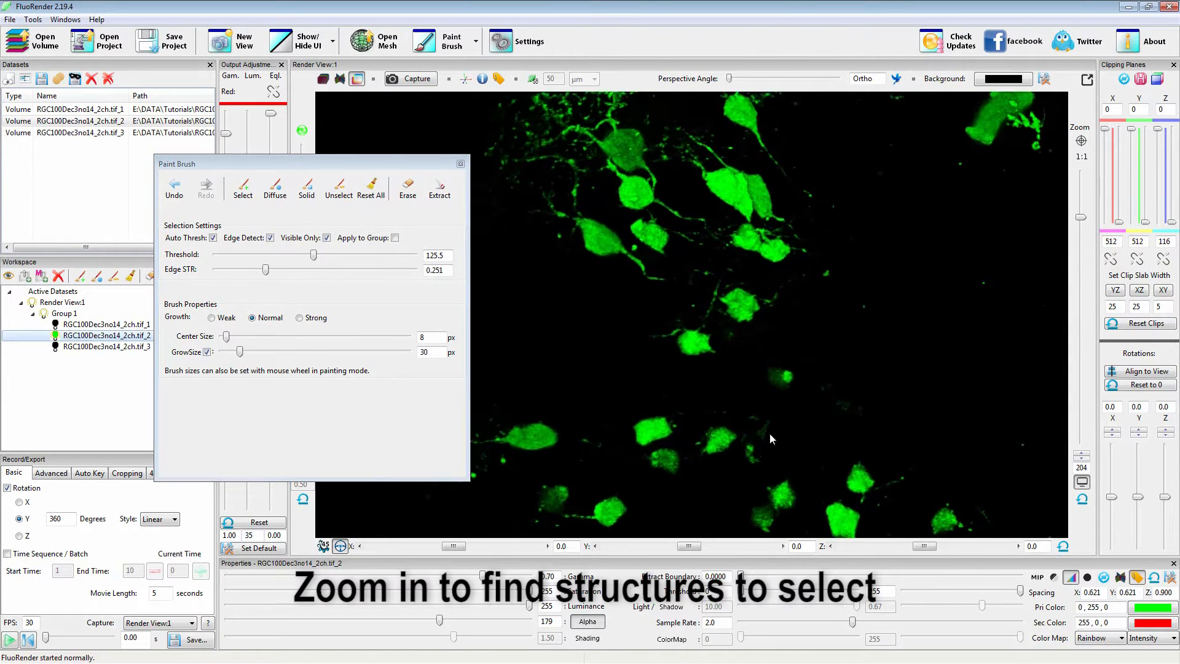
pyautogui.moveTo(666, 297); pyautogui.dragTo(676, 349, button='middle')
pyautogui.moveTo(594, 392); pyautogui.dragTo(783, 409, button='right')
pyautogui.moveTo(783, 409); pyautogui.dragTo(828, 376)
pyautogui.click(209, 248)
pyautogui.click(213, 239)
# Select three neighbouring cells in the green channel with separate paint brush strokes.
pyautogui.moveTo(613, 390); pyautogui.dragTo(610, 389)
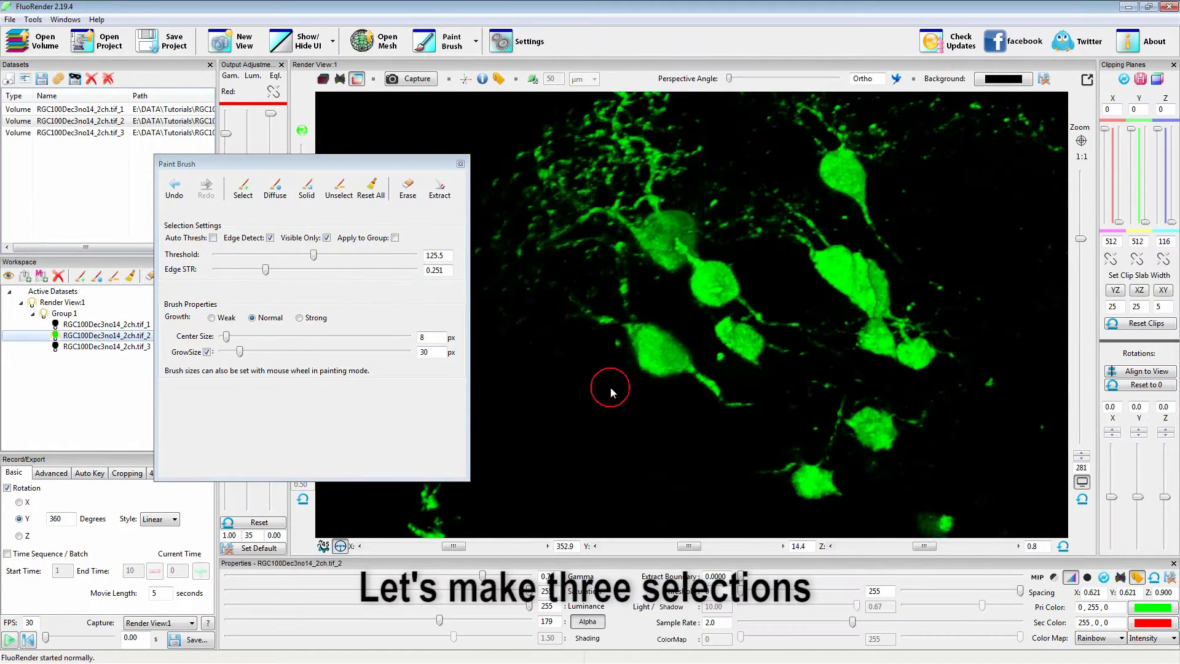
pyautogui.moveTo(639, 332)
pyautogui.keyDown('shift'); pyautogui.mouseDown()
pyautogui.moveTo(741, 398)
pyautogui.moveTo(752, 403)
pyautogui.moveTo(768, 379)
pyautogui.mouseUp(); pyautogui.keyUp('shift')
pyautogui.moveTo(762, 391)
pyautogui.mouseDown()
pyautogui.moveTo(765, 358)
pyautogui.moveTo(753, 347)
pyautogui.moveTo(759, 357)
pyautogui.mouseUp()
pyautogui.moveTo(800, 392)
pyautogui.mouseDown()
pyautogui.moveTo(787, 364)
pyautogui.moveTo(739, 403)
pyautogui.mouseUp()
pyautogui.moveTo(653, 281)
pyautogui.keyDown('shift'); pyautogui.mouseDown()
pyautogui.moveTo(685, 322)
pyautogui.moveTo(734, 323)
pyautogui.mouseUp(); pyautogui.keyUp('shift')
pyautogui.moveTo(731, 405); pyautogui.dragTo(772, 369)
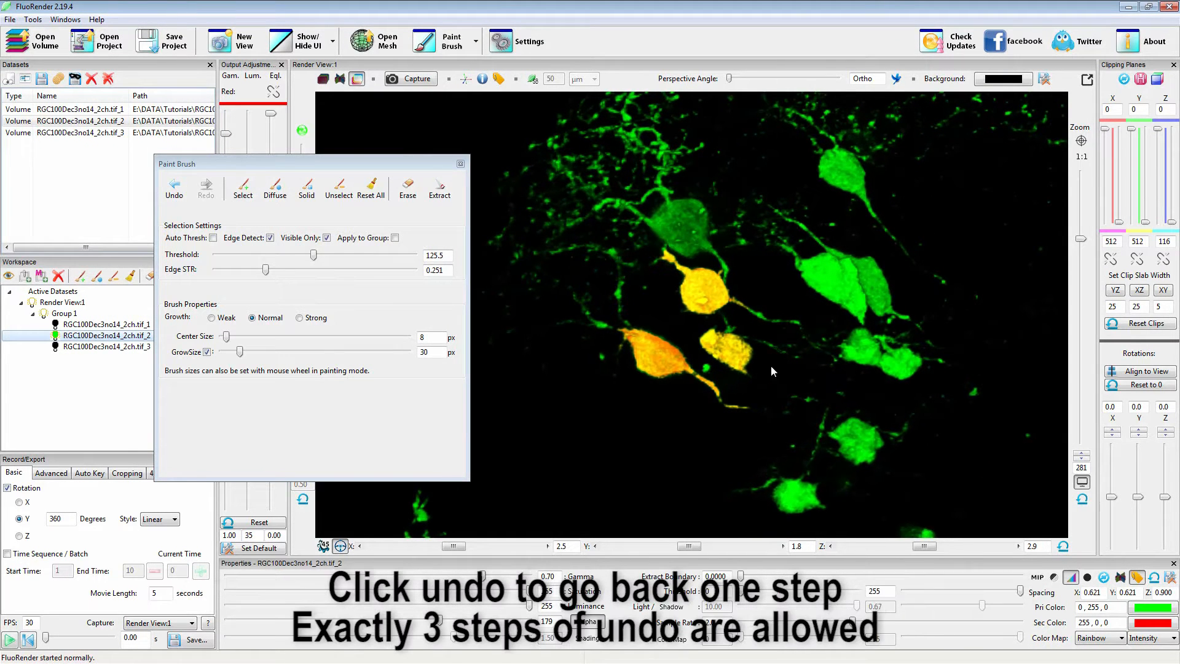
# Undo the brush selections one by one and redo them to recover all three selected cells.
pyautogui.click(174, 191)
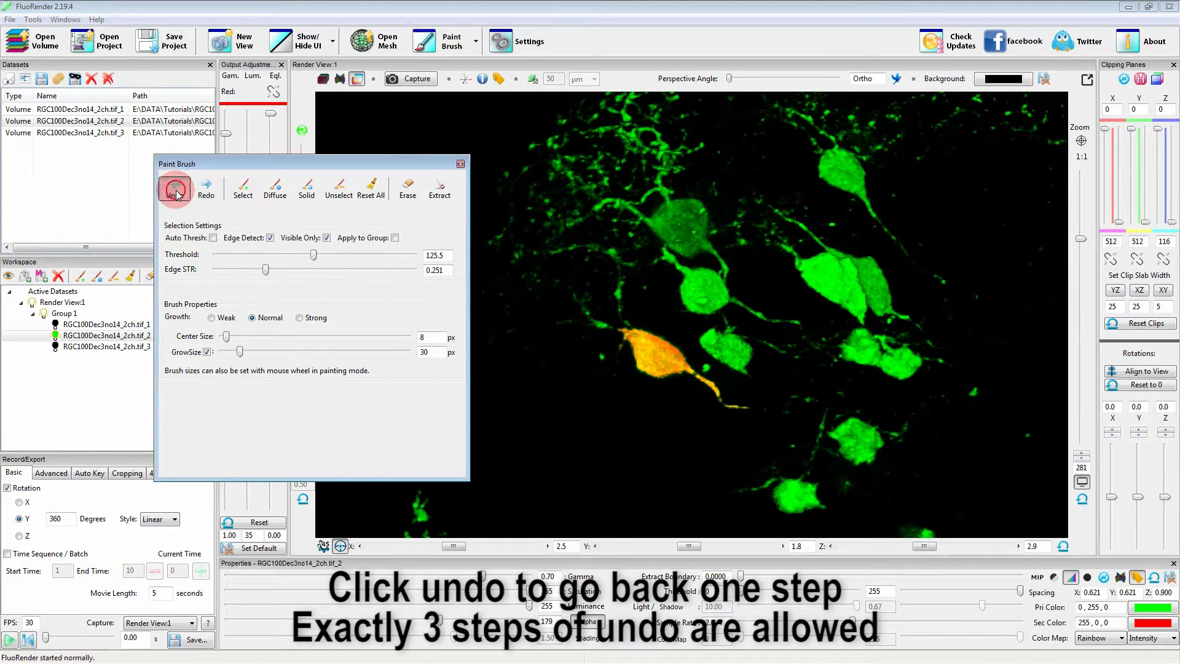
pyautogui.click(176, 193)
pyautogui.click(204, 193)
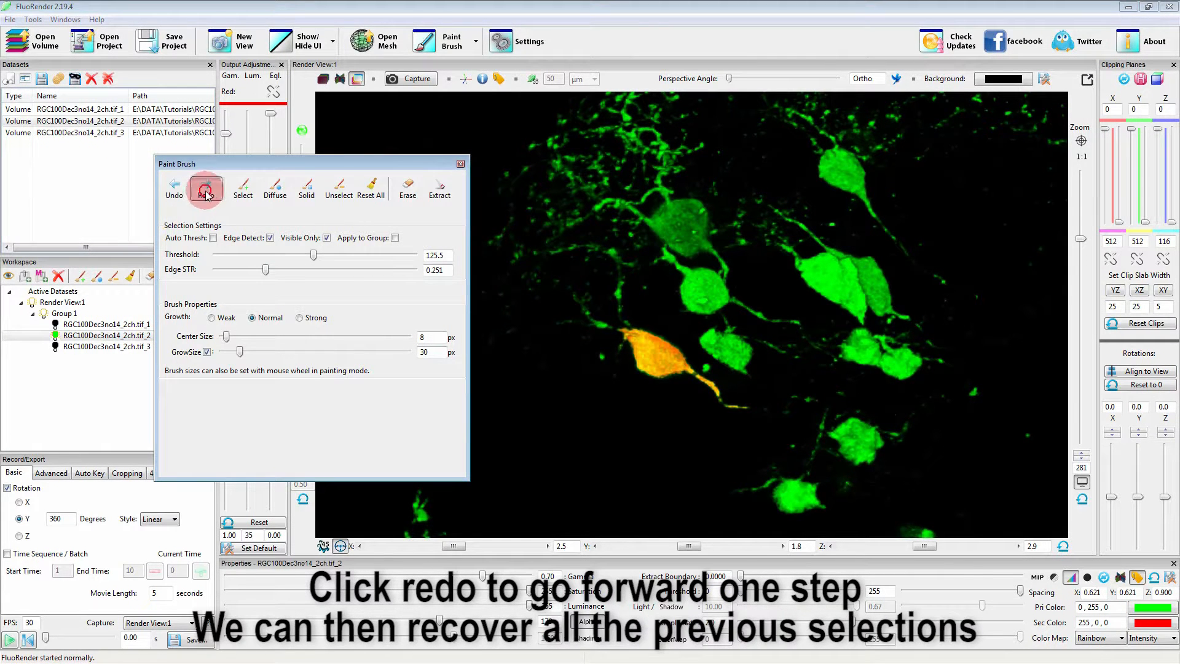
pyautogui.click(206, 191)
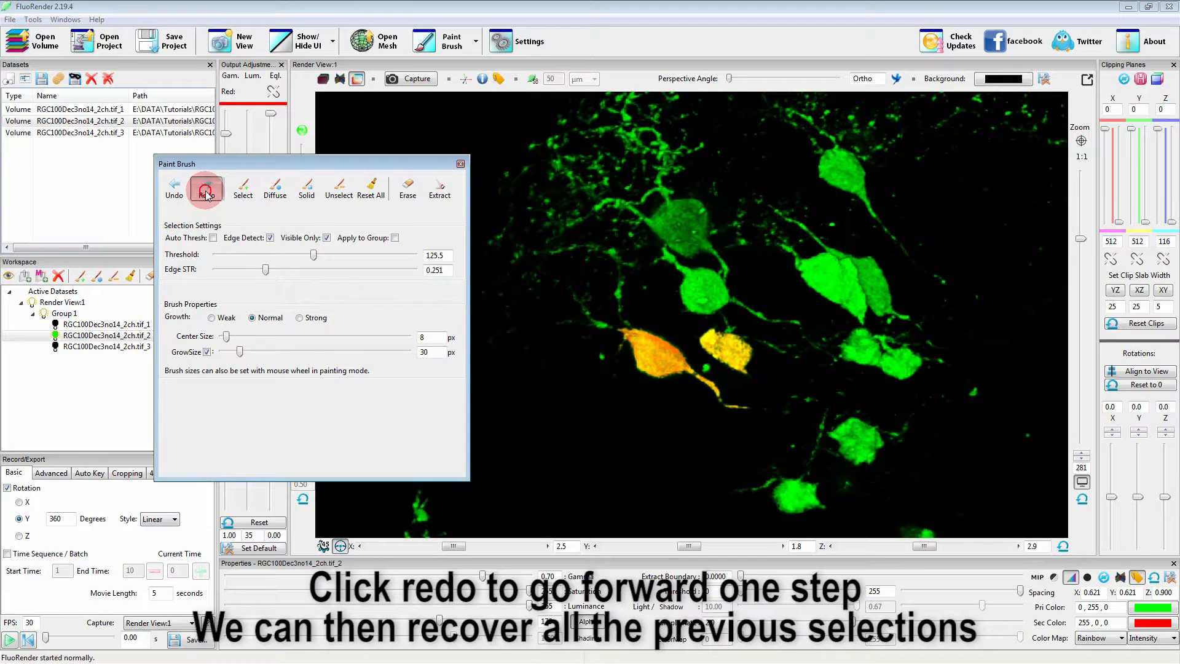
pyautogui.click(206, 194)
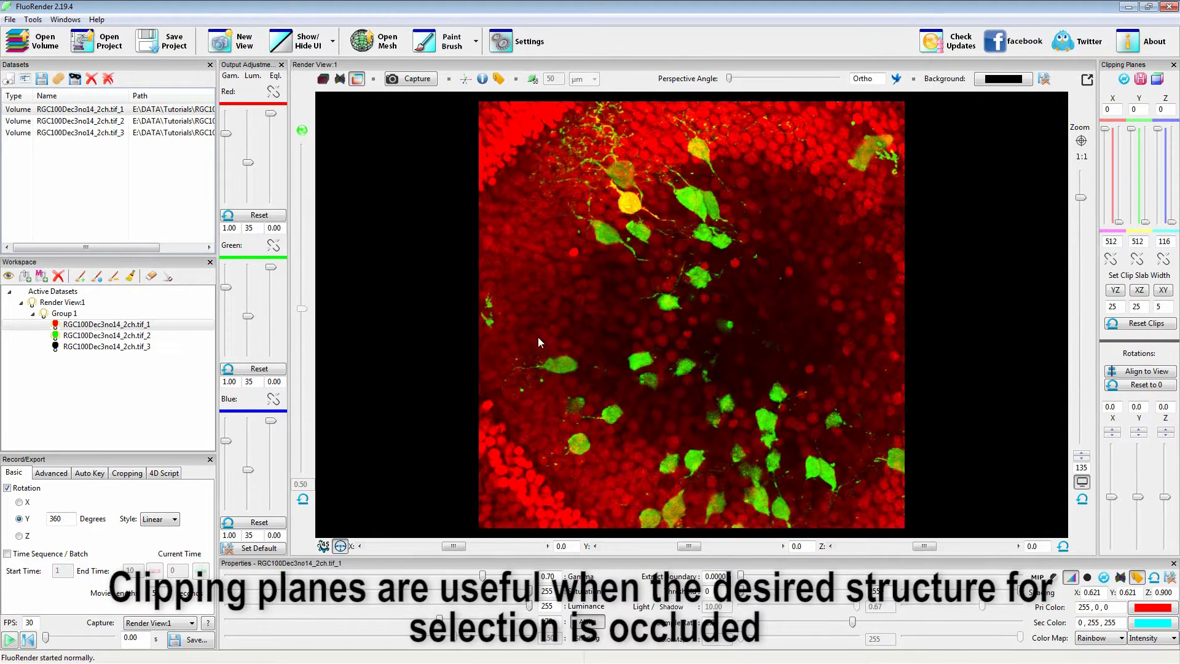
# Isolate the red channel and clip it with linked Z planes set 1 apart, positioned at 63 and 64.
pyautogui.rightClick(65, 326)
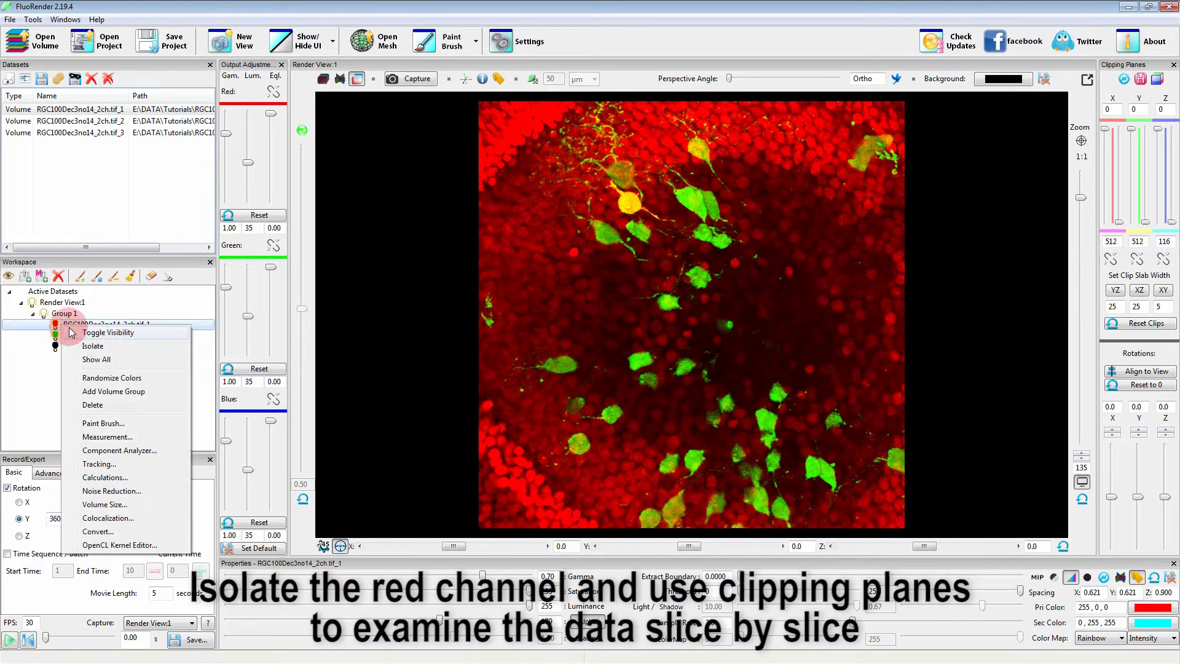
pyautogui.click(98, 347)
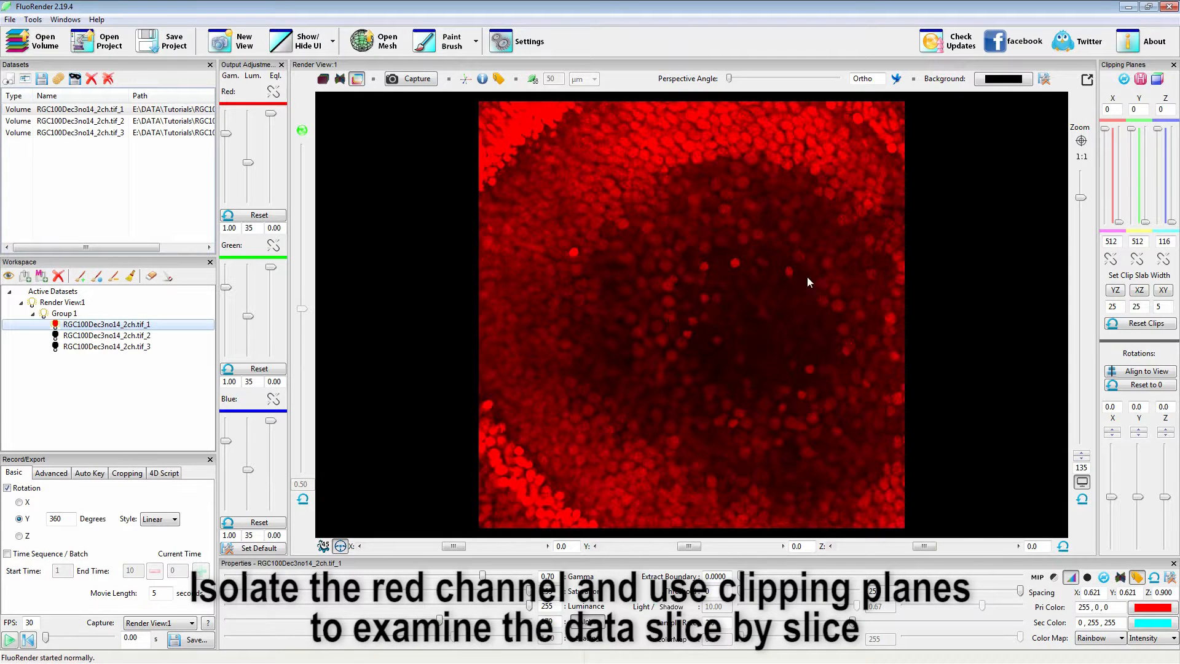
pyautogui.rightClick(1159, 130)
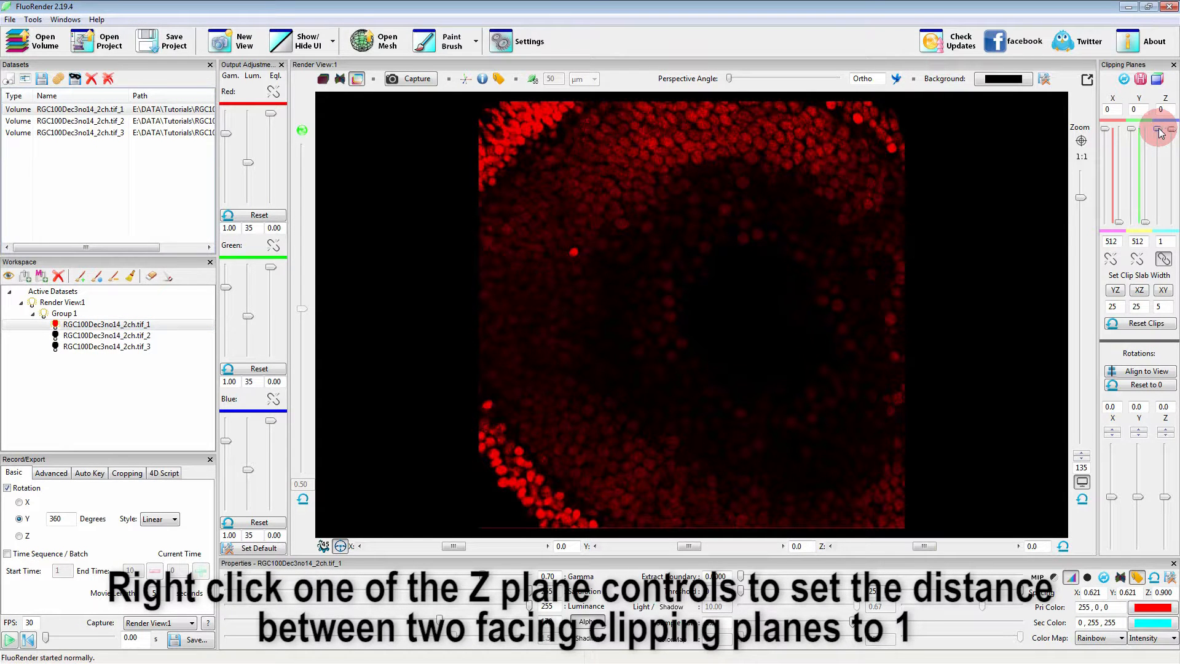
pyautogui.moveTo(1160, 133); pyautogui.dragTo(1158, 179)
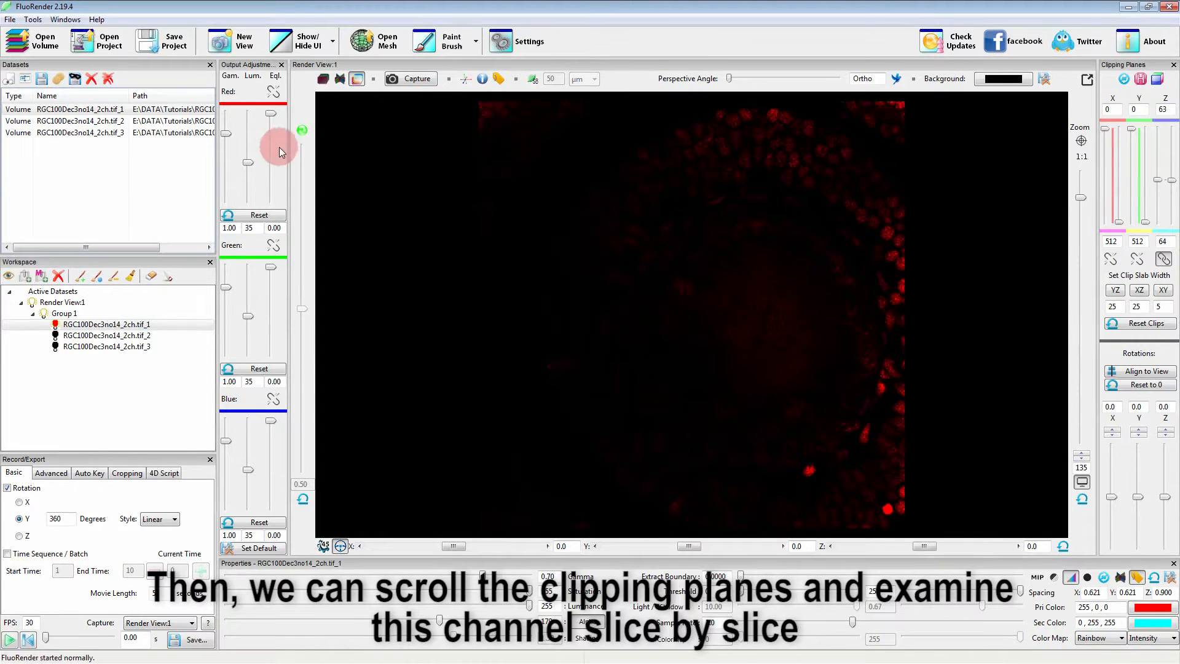
# Link the red and green output adjustments and set their equalization to 0.16.
pyautogui.click(274, 92)
pyautogui.click(274, 249)
pyautogui.moveTo(270, 268); pyautogui.dragTo(271, 279)
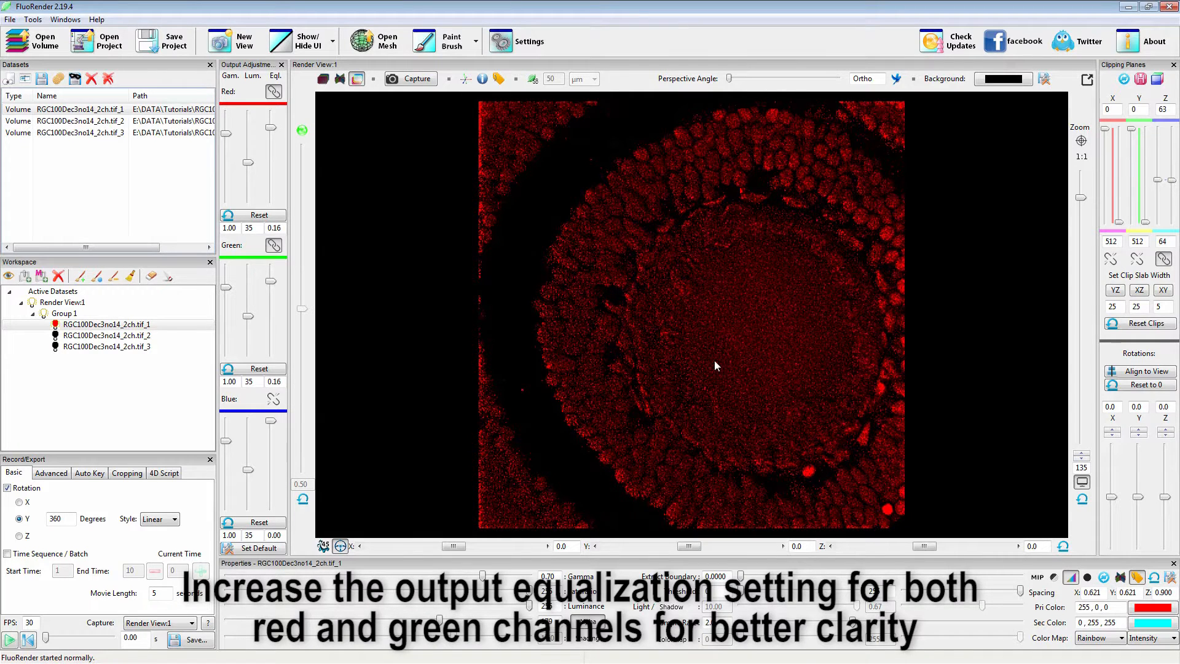
# Move the linked Z clipping planes to the first slice of the central structure, at 8 and 9.
pyautogui.moveTo(1157, 180); pyautogui.dragTo(1163, 129)
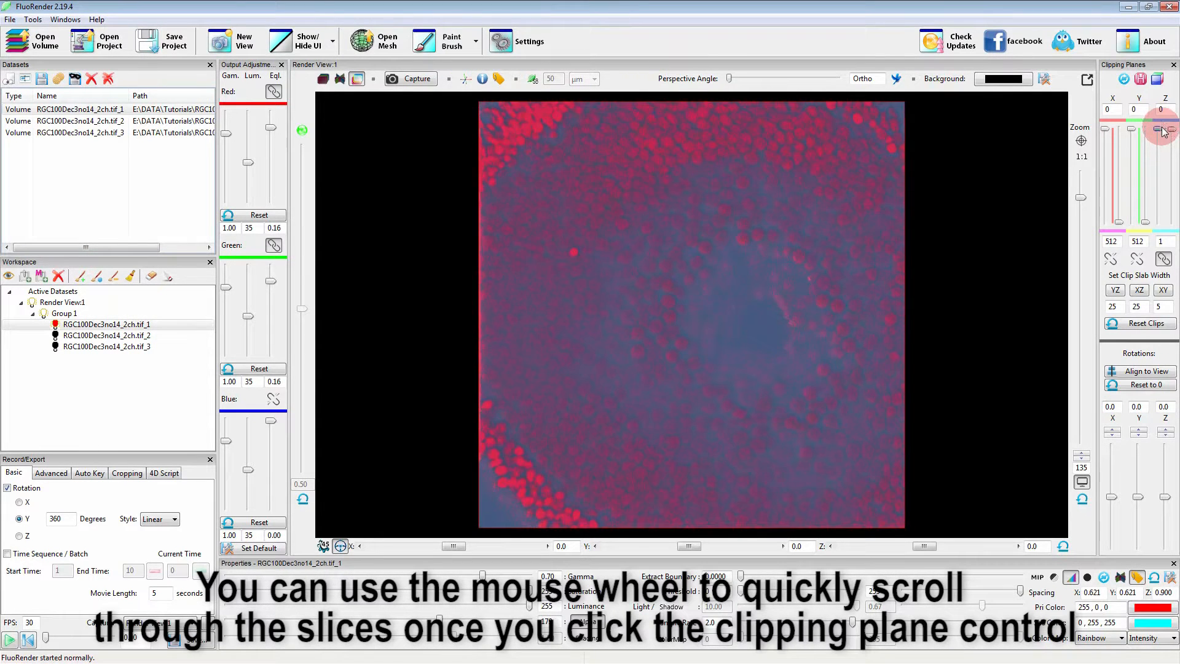
pyautogui.scroll(-6, 916, 353)
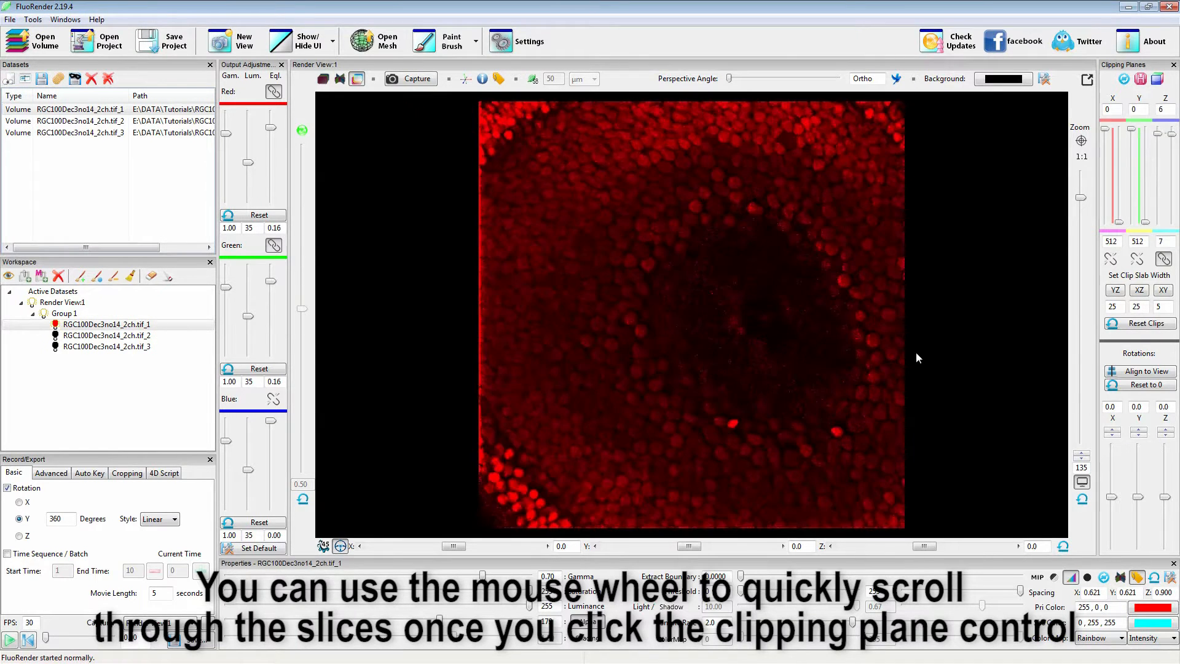
pyautogui.scroll(-2, 916, 353)
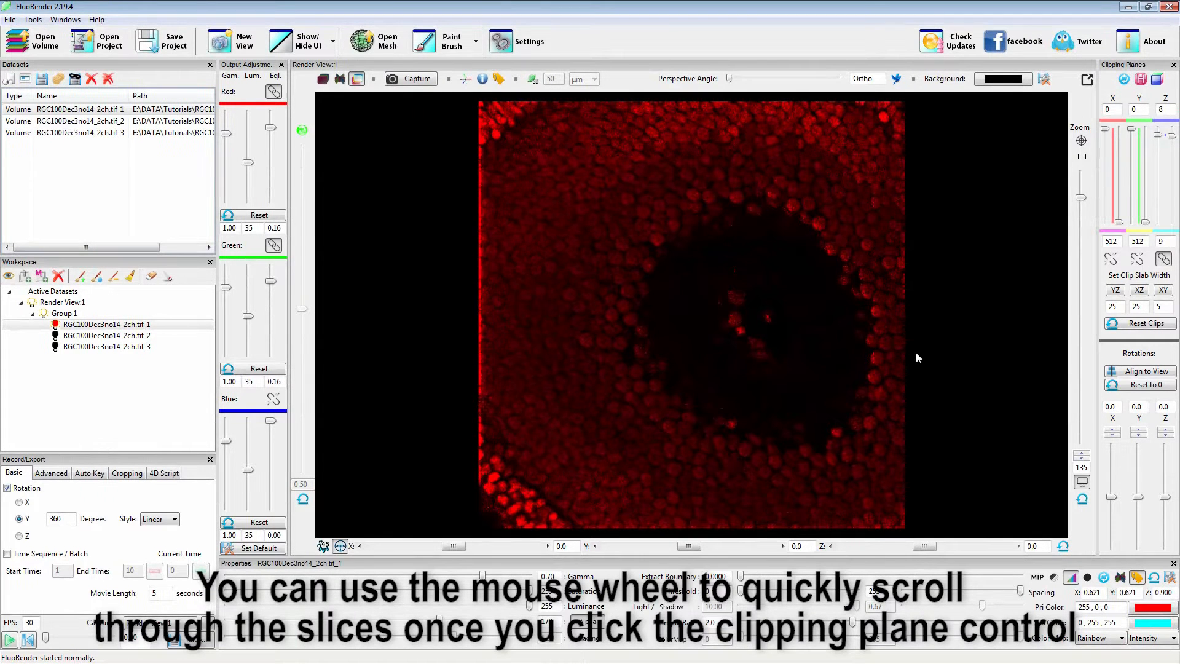
# Brush-select the central cells in this slice with auto thresholding enabled, and turn auto thresholding off once the threshold is found.
pyautogui.click(452, 41)
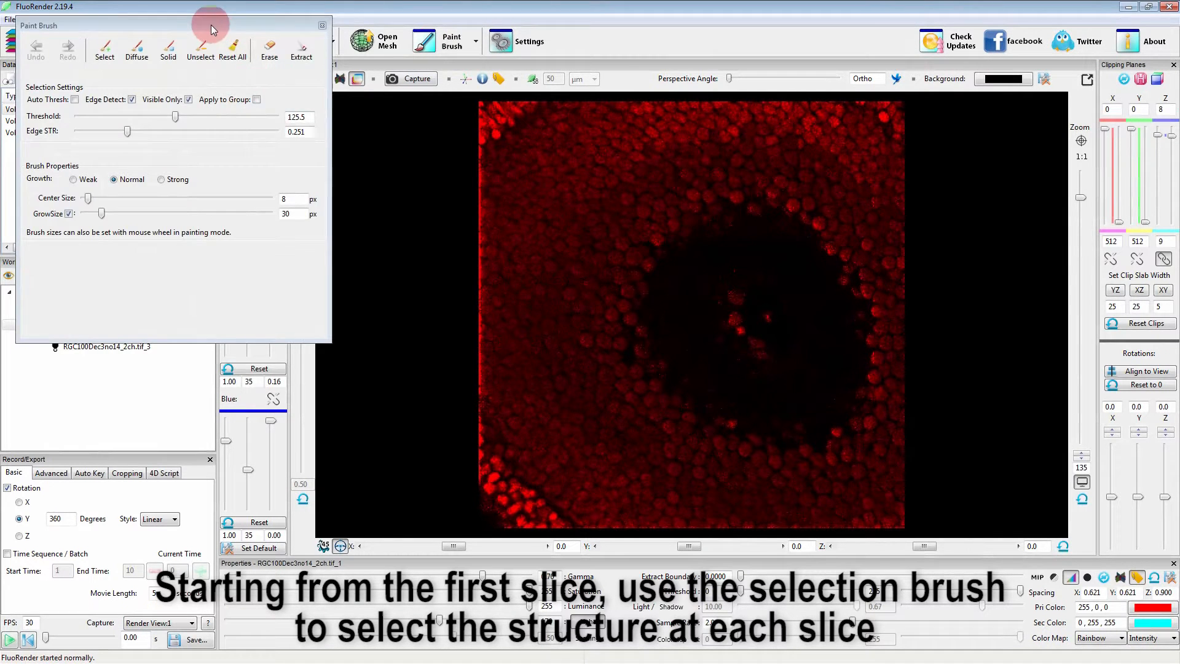
pyautogui.moveTo(209, 25); pyautogui.dragTo(279, 150)
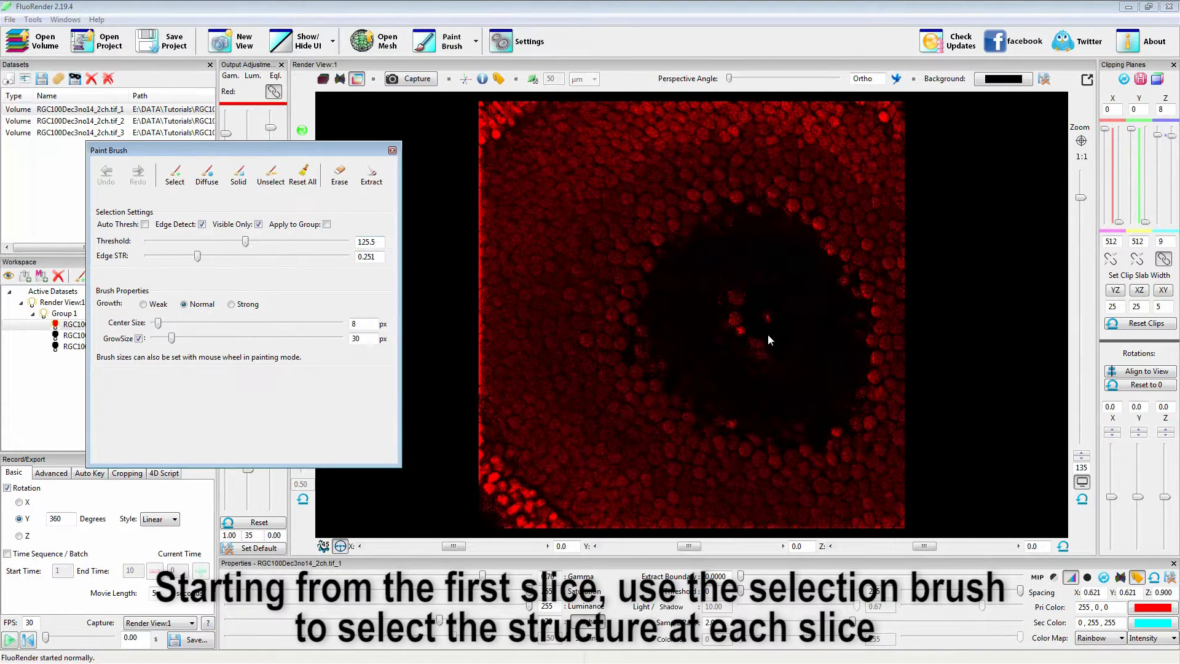
pyautogui.moveTo(740, 311)
pyautogui.keyDown('shift'); pyautogui.mouseDown()
pyautogui.moveTo(740, 295)
pyautogui.moveTo(762, 354)
pyautogui.moveTo(754, 300)
pyautogui.mouseUp(); pyautogui.keyUp('shift')
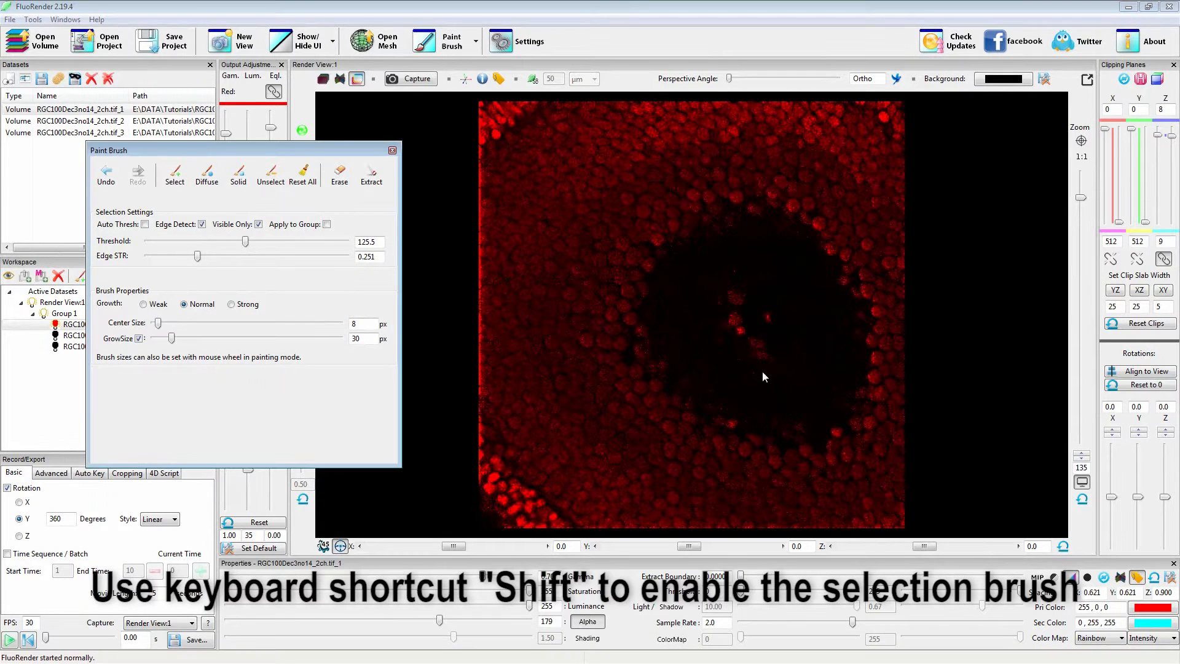
pyautogui.click(145, 224)
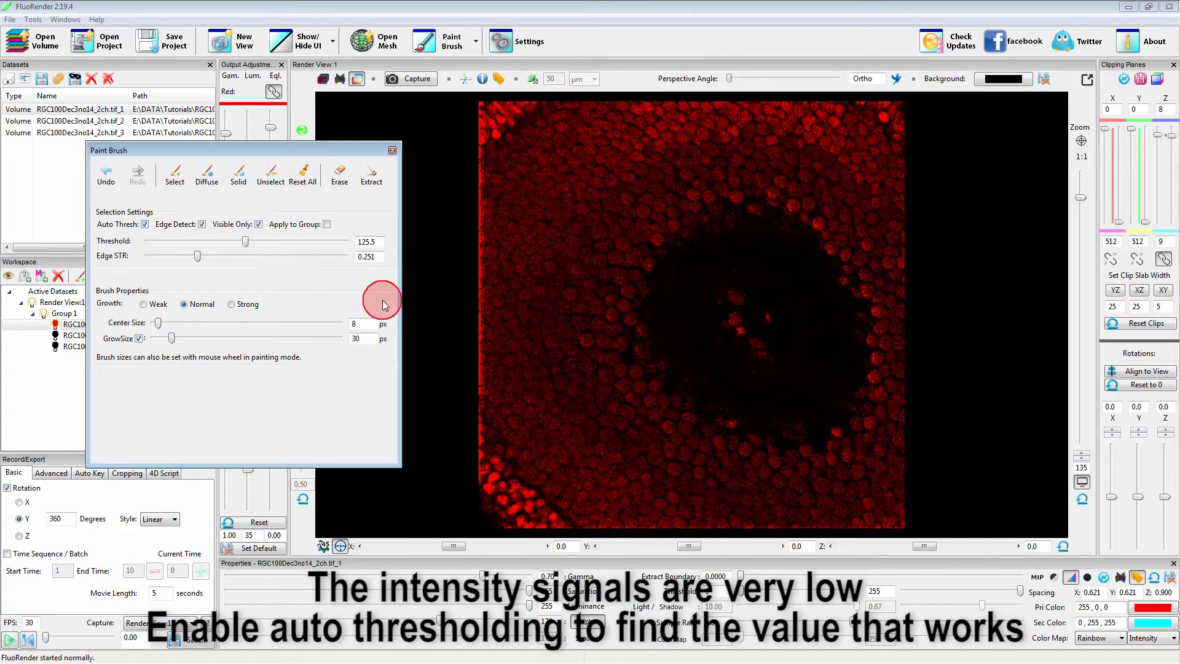
pyautogui.moveTo(737, 282)
pyautogui.keyDown('shift'); pyautogui.mouseDown()
pyautogui.moveTo(746, 324)
pyautogui.moveTo(756, 311)
pyautogui.moveTo(732, 328)
pyautogui.moveTo(781, 376)
pyautogui.mouseUp(); pyautogui.keyUp('shift')
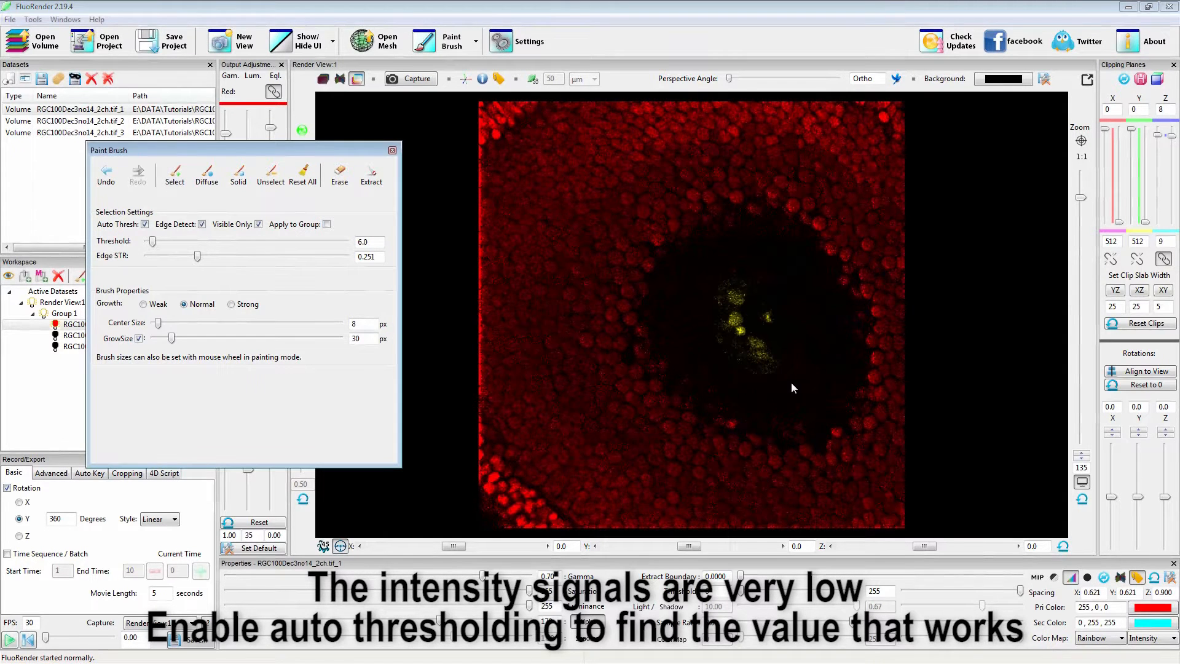
pyautogui.click(145, 225)
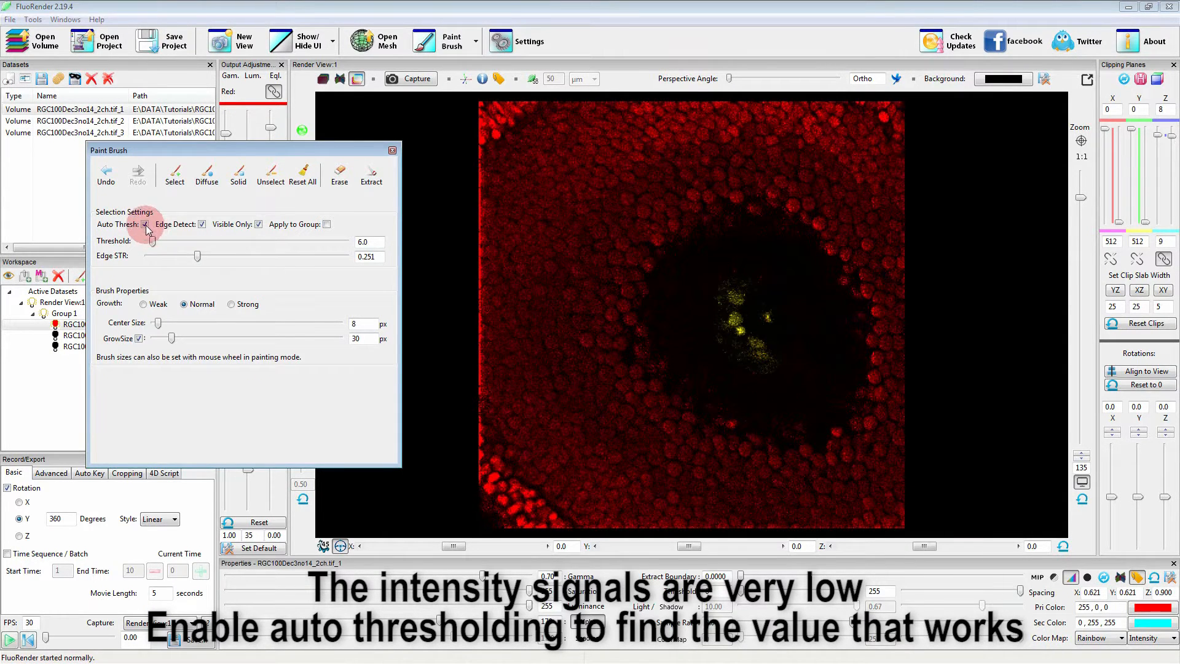
# Advance the Z clipping planes one slice to 9 and 10 and brush-select the central structure there.
pyautogui.moveTo(1138, 155)
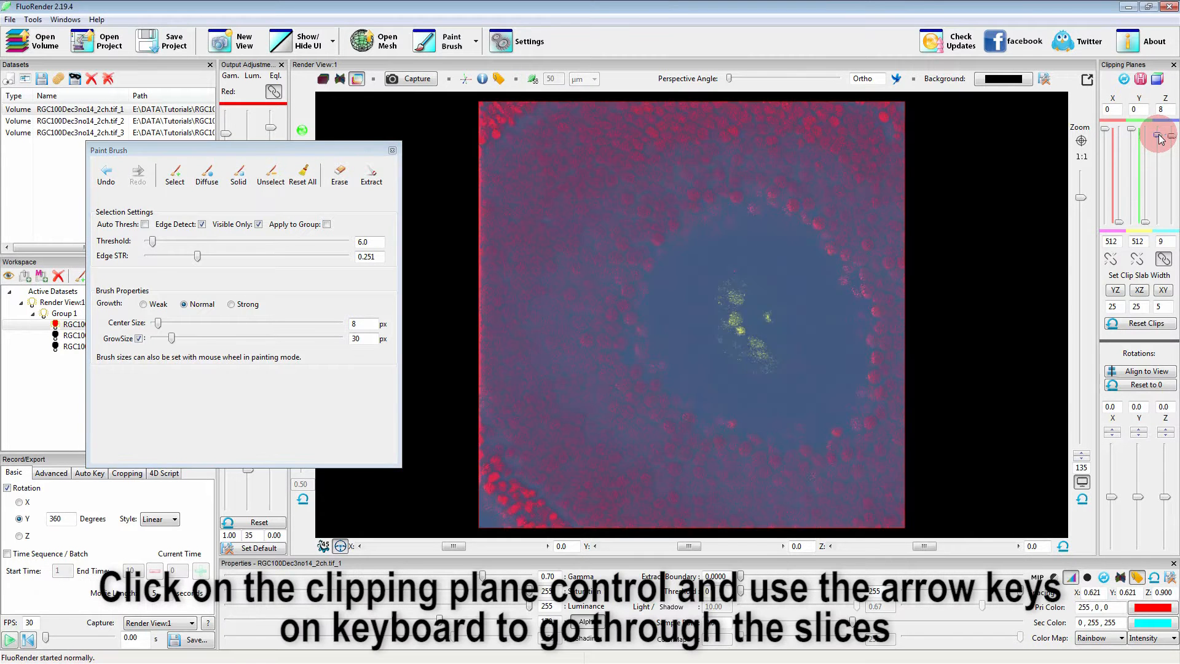
pyautogui.press('Up')
pyautogui.press('Up')
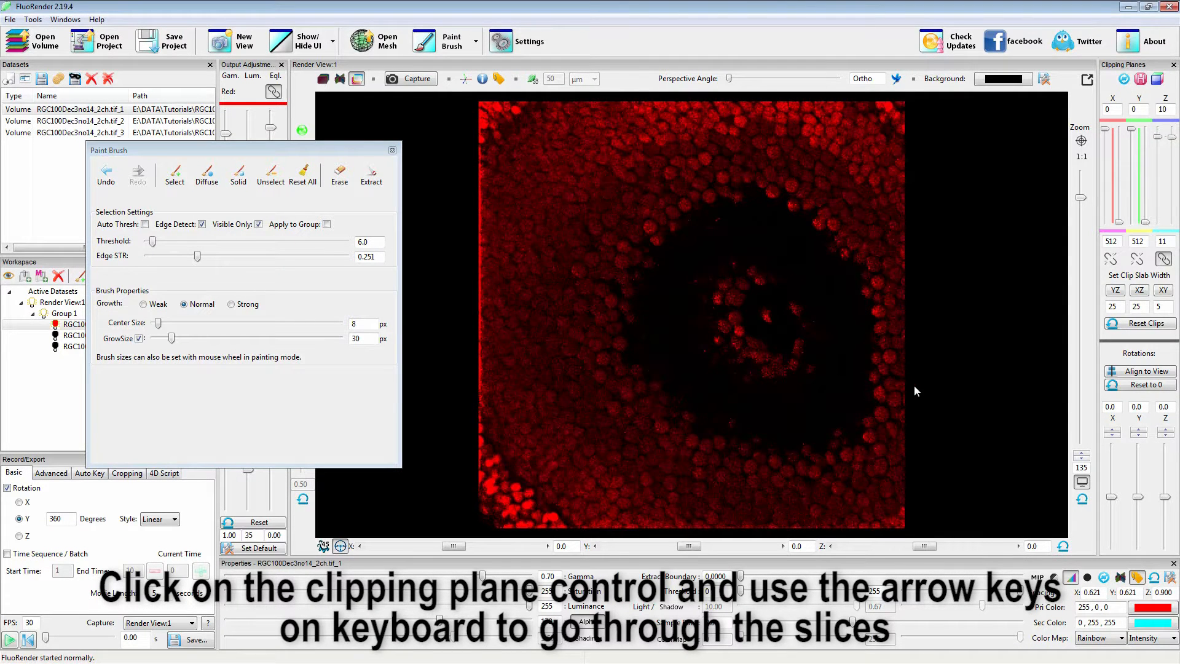
pyautogui.press('Down')
pyautogui.press('Down')
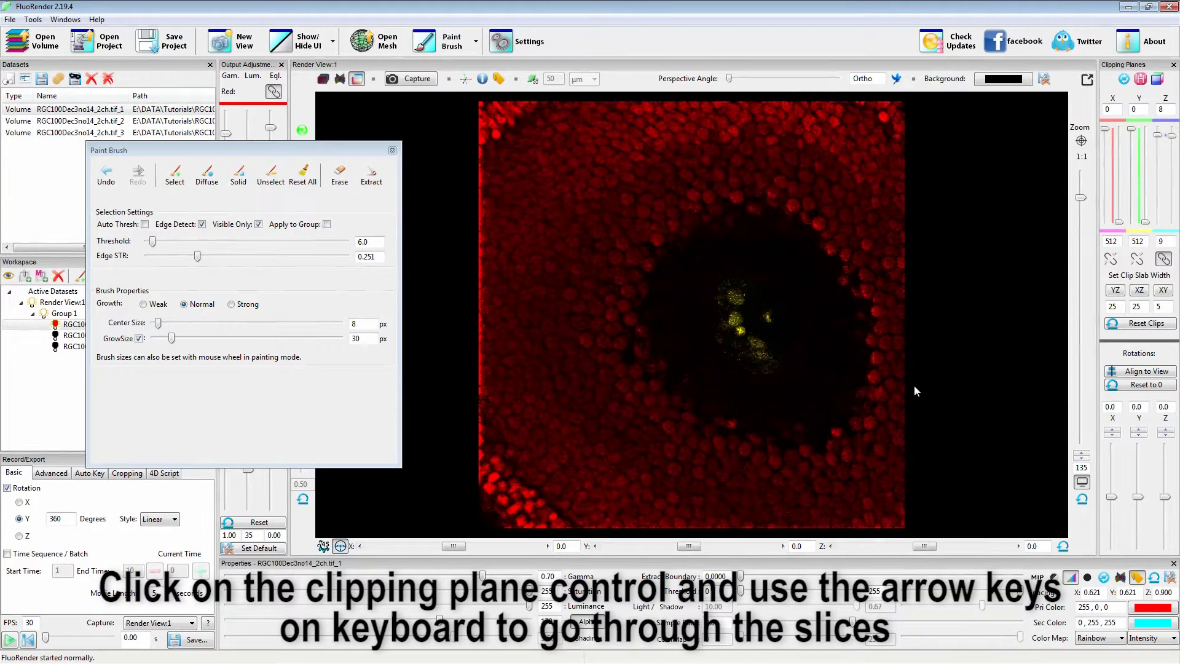
pyautogui.press('Up')
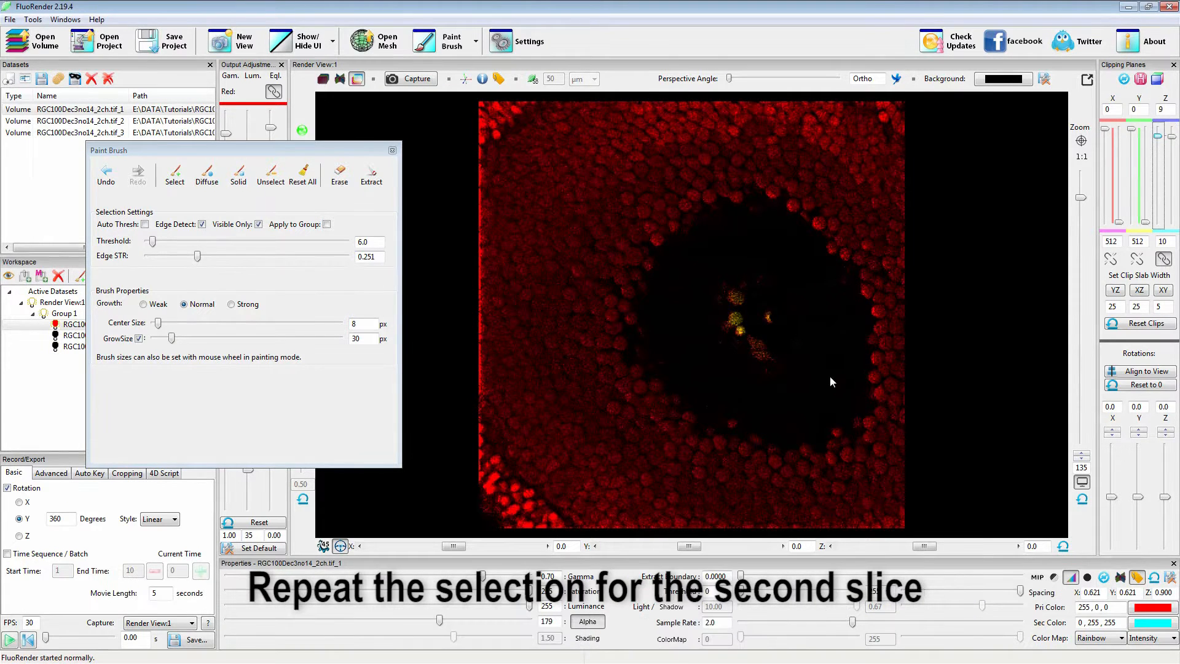
pyautogui.press('shift')
pyautogui.moveTo(735, 297)
pyautogui.keyDown('shift'); pyautogui.mouseDown()
pyautogui.moveTo(743, 344)
pyautogui.moveTo(768, 369)
pyautogui.moveTo(738, 282)
pyautogui.moveTo(723, 337)
pyautogui.moveTo(772, 373)
pyautogui.mouseUp(); pyautogui.keyUp('shift')
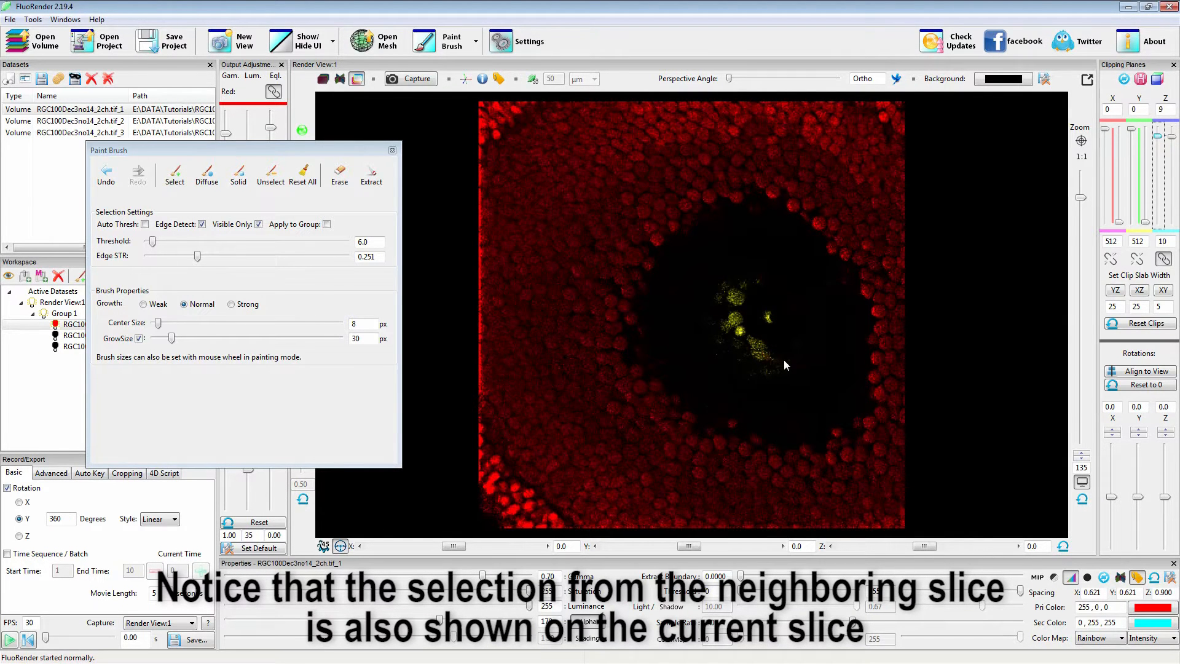
# Brush-select the central structure in the next two slices, with the Z planes at 10–11 and 11–12.
pyautogui.press('Down')
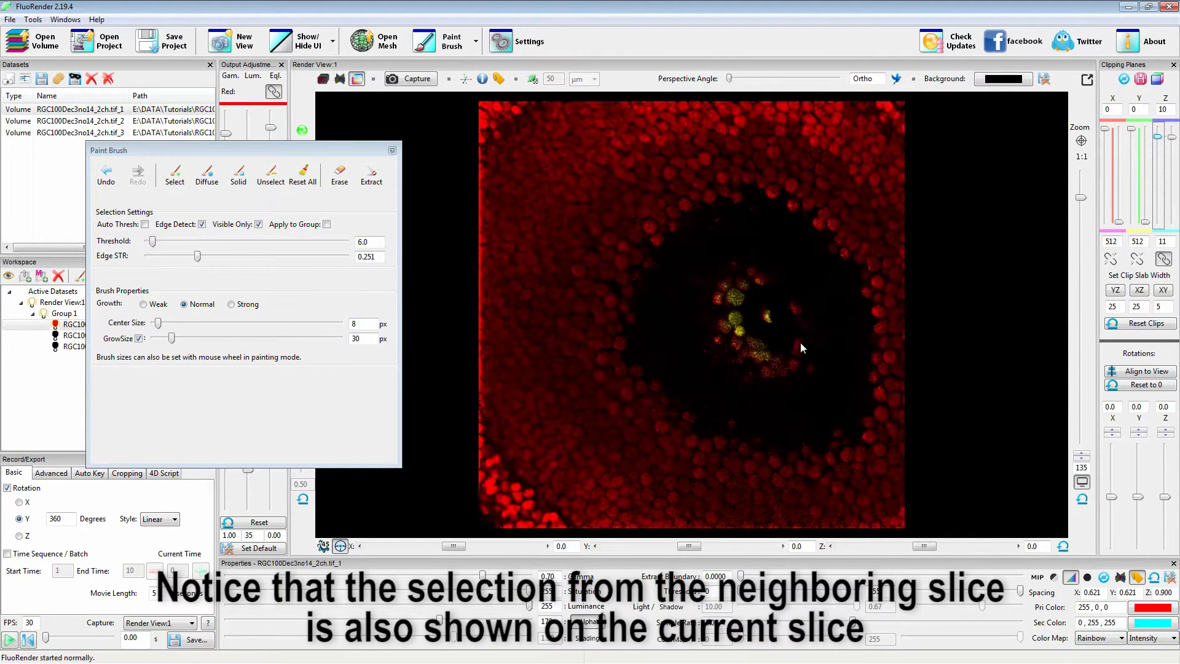
pyautogui.moveTo(757, 278)
pyautogui.keyDown('shift'); pyautogui.mouseDown()
pyautogui.moveTo(713, 311)
pyautogui.moveTo(781, 375)
pyautogui.moveTo(754, 282)
pyautogui.moveTo(790, 323)
pyautogui.moveTo(796, 357)
pyautogui.moveTo(719, 365)
pyautogui.moveTo(704, 281)
pyautogui.moveTo(792, 309)
pyautogui.moveTo(793, 363)
pyautogui.moveTo(751, 301)
pyautogui.mouseUp(); pyautogui.keyUp('shift')
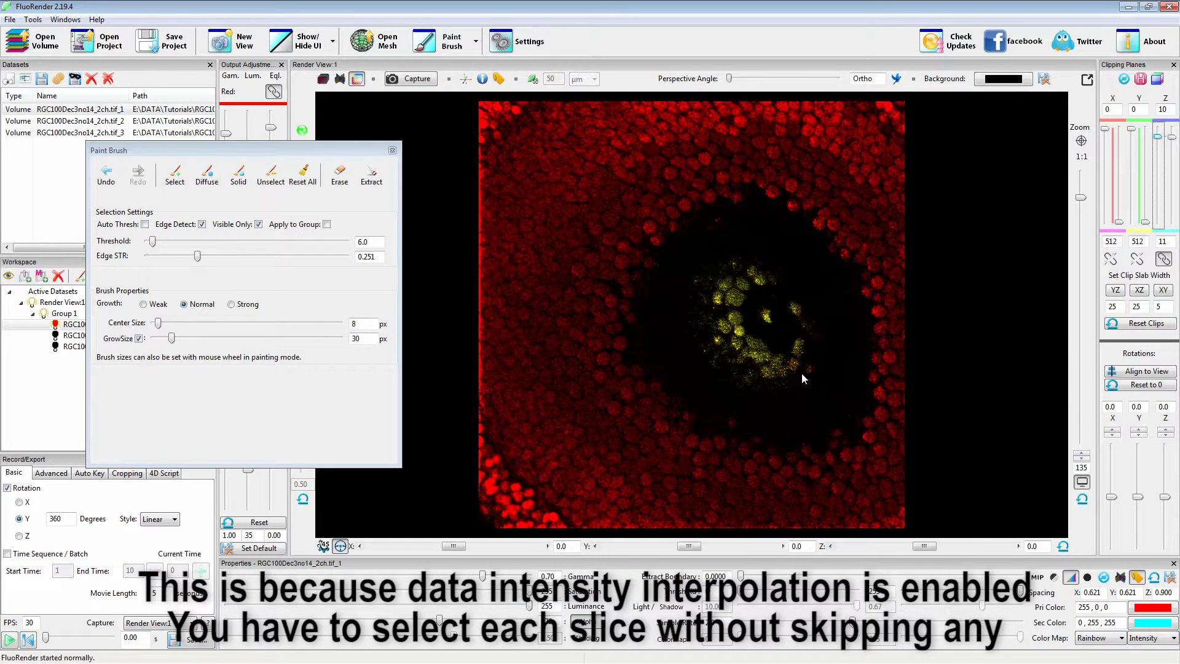
pyautogui.press('d')
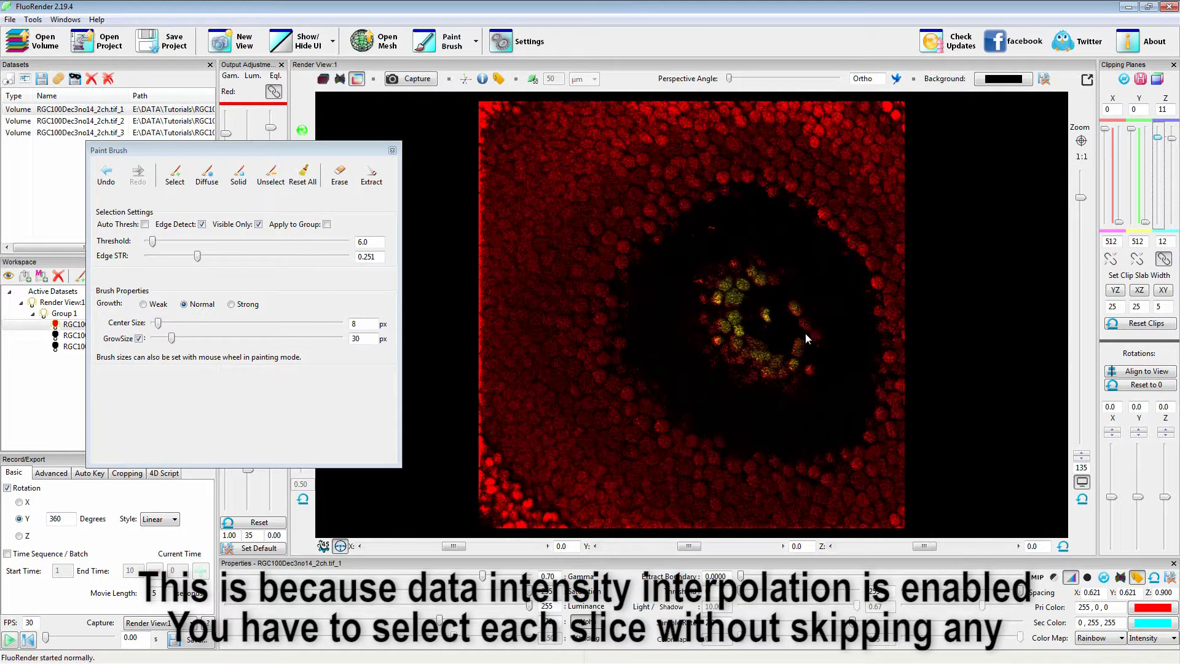
pyautogui.moveTo(764, 269)
pyautogui.keyDown('shift'); pyautogui.mouseDown()
pyautogui.moveTo(725, 271)
pyautogui.moveTo(729, 355)
pyautogui.moveTo(795, 320)
pyautogui.moveTo(700, 286)
pyautogui.moveTo(783, 384)
pyautogui.moveTo(798, 316)
pyautogui.moveTo(751, 334)
pyautogui.moveTo(765, 289)
pyautogui.moveTo(701, 282)
pyautogui.moveTo(796, 375)
pyautogui.moveTo(810, 339)
pyautogui.mouseUp(); pyautogui.keyUp('shift')
pyautogui.keyDown('shift'); pyautogui.moveTo(735, 304); pyautogui.dragTo(752, 361); pyautogui.keyUp('shift')
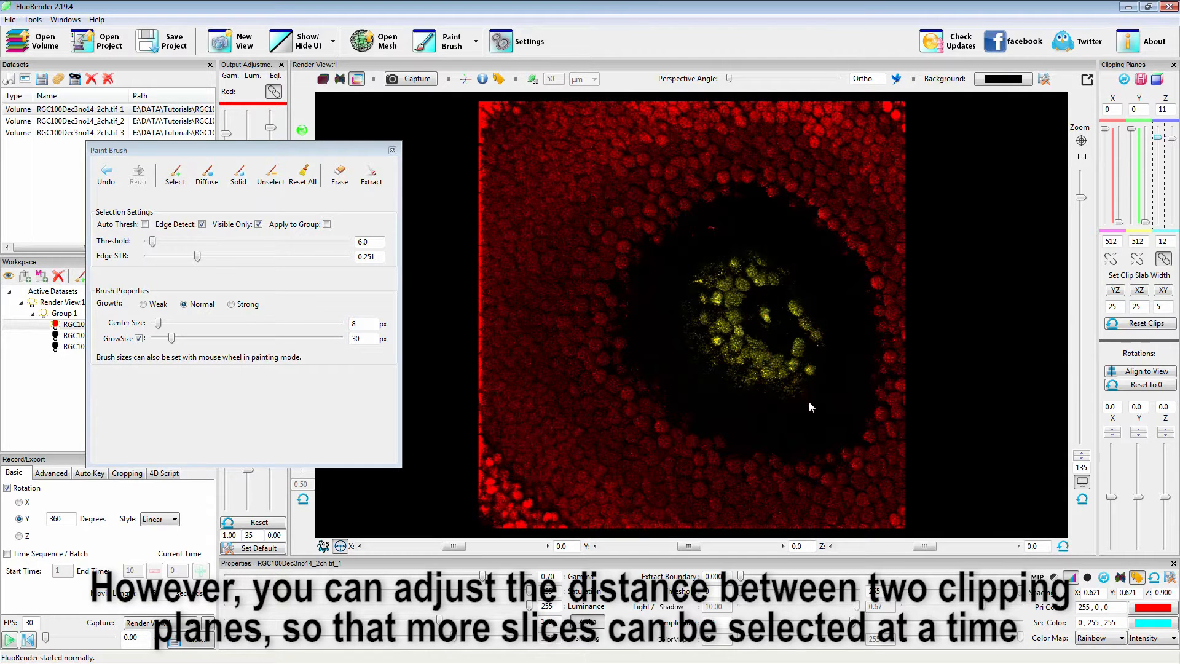
# Widen the Z clip slab to 5 slices with its planes at 11 and 16, keeping the view rotation at zero.
pyautogui.click(1159, 292)
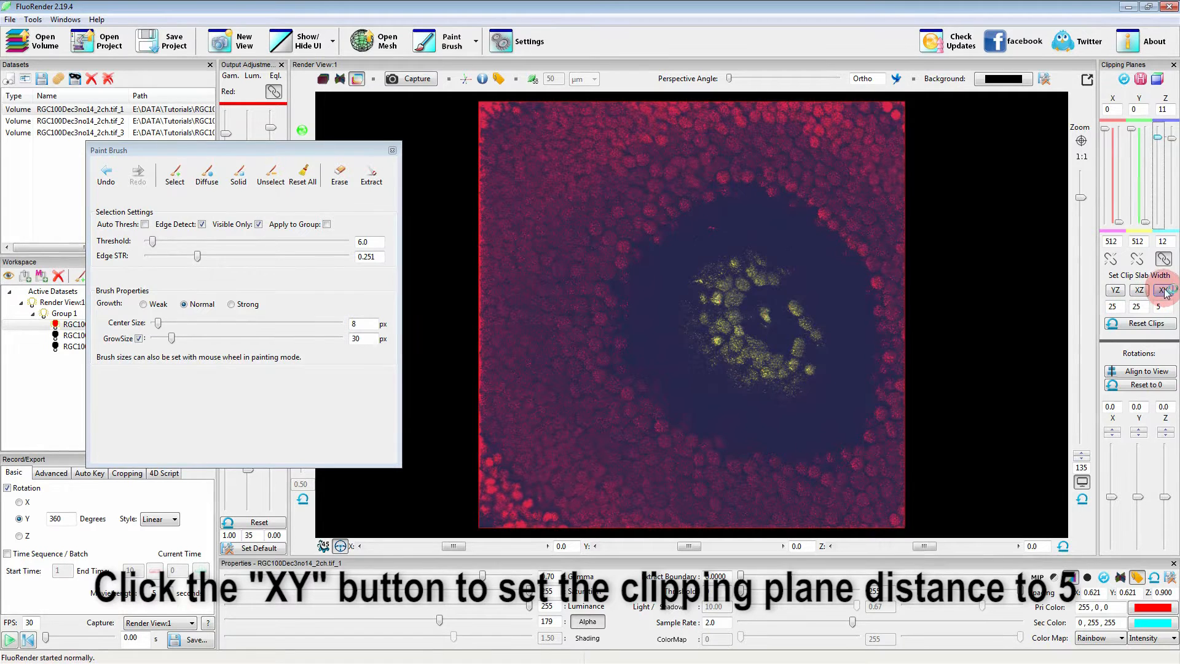
pyautogui.click(1162, 290)
pyautogui.moveTo(1159, 178); pyautogui.dragTo(1159, 142)
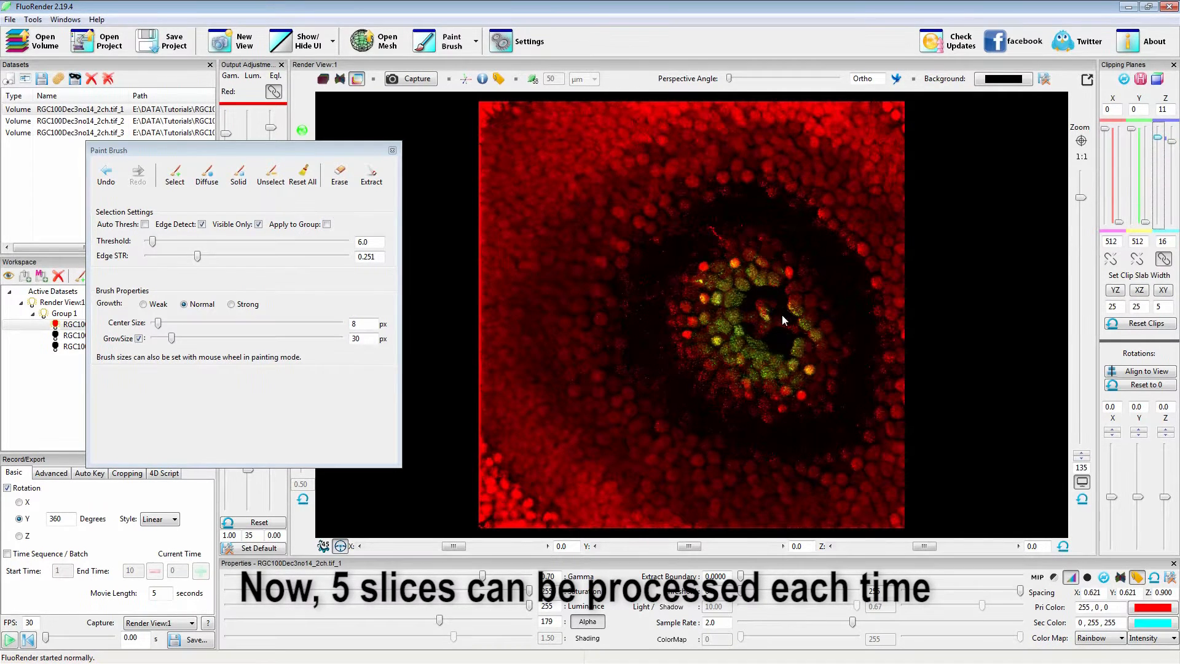
pyautogui.moveTo(761, 349)
pyautogui.mouseDown()
pyautogui.moveTo(912, 348)
pyautogui.moveTo(751, 342)
pyautogui.mouseUp()
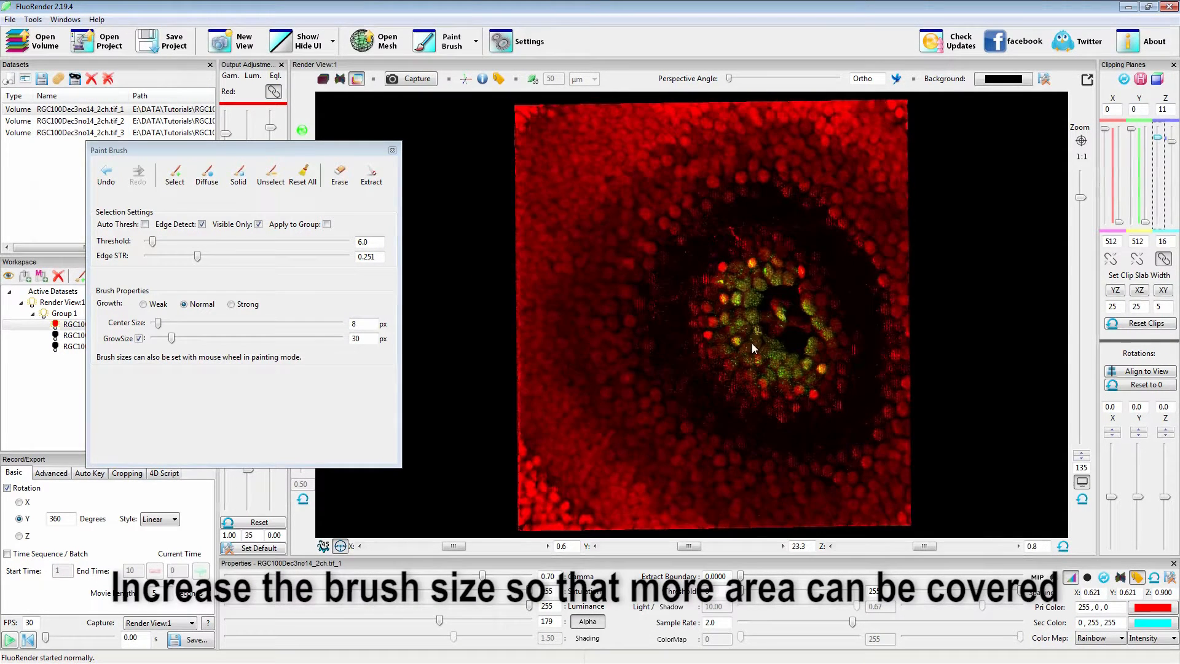
pyautogui.click(1063, 546)
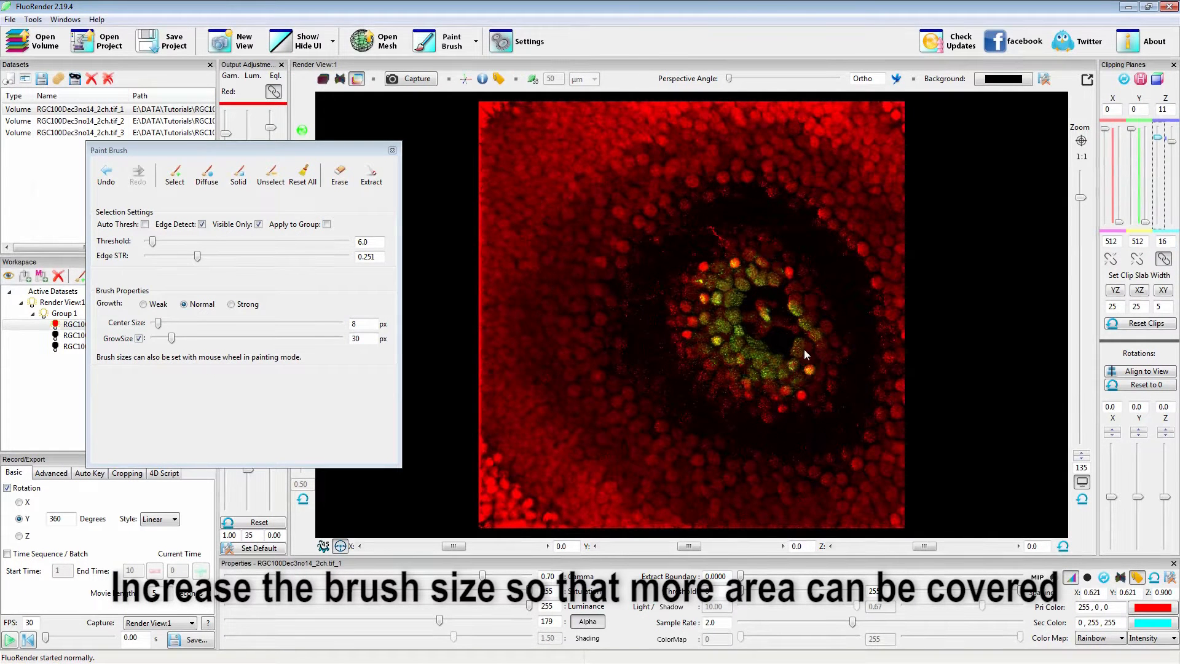
# Increase the brush to a 17 px center size and 40 px grow size and select the central structure in the slab.
pyautogui.press('shift')
pyautogui.moveTo(158, 323); pyautogui.dragTo(163, 323)
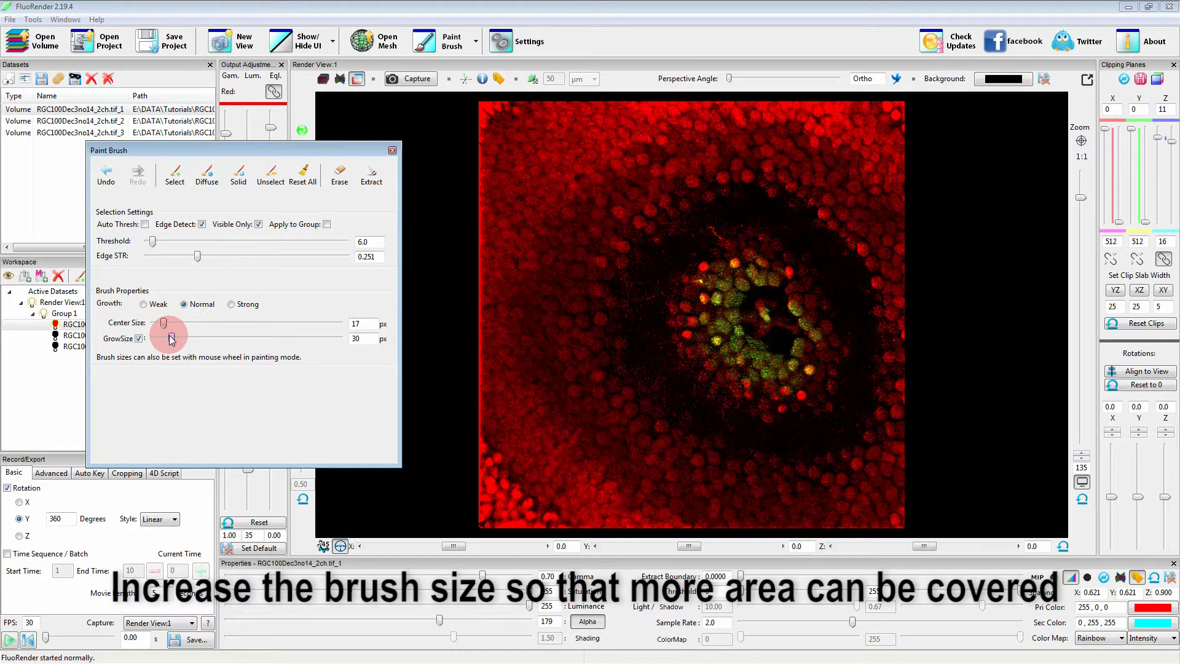
pyautogui.moveTo(751, 269)
pyautogui.keyDown('shift'); pyautogui.mouseDown()
pyautogui.moveTo(744, 247)
pyautogui.moveTo(713, 261)
pyautogui.moveTo(684, 324)
pyautogui.moveTo(741, 397)
pyautogui.moveTo(817, 351)
pyautogui.moveTo(775, 276)
pyautogui.moveTo(766, 315)
pyautogui.moveTo(722, 353)
pyautogui.moveTo(676, 302)
pyautogui.moveTo(713, 249)
pyautogui.moveTo(805, 282)
pyautogui.moveTo(824, 350)
pyautogui.moveTo(785, 391)
pyautogui.moveTo(717, 363)
pyautogui.moveTo(743, 317)
pyautogui.mouseUp(); pyautogui.keyUp('shift')
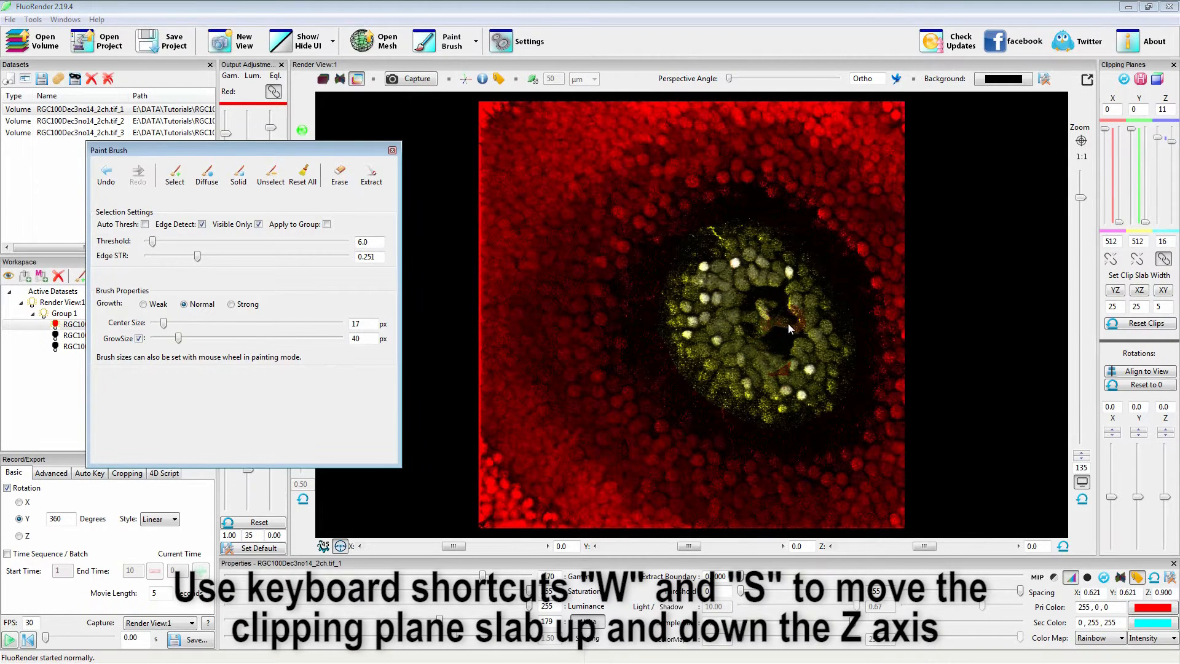
# Brush-select the central structure slab by slab up the Z axis, from planes 15–20 through 27–32.
pyautogui.press('w')
pyautogui.press('w')
pyautogui.press('w')
pyautogui.press('w')
pyautogui.moveTo(764, 231)
pyautogui.keyDown('shift'); pyautogui.mouseDown()
pyautogui.moveTo(704, 251)
pyautogui.moveTo(649, 316)
pyautogui.moveTo(658, 368)
pyautogui.moveTo(757, 432)
pyautogui.moveTo(813, 437)
pyautogui.moveTo(847, 354)
pyautogui.moveTo(802, 245)
pyautogui.moveTo(860, 382)
pyautogui.moveTo(726, 415)
pyautogui.moveTo(694, 283)
pyautogui.moveTo(792, 394)
pyautogui.moveTo(751, 388)
pyautogui.moveTo(784, 254)
pyautogui.moveTo(820, 366)
pyautogui.moveTo(664, 307)
pyautogui.moveTo(760, 250)
pyautogui.moveTo(832, 339)
pyautogui.moveTo(749, 400)
pyautogui.moveTo(717, 391)
pyautogui.moveTo(772, 395)
pyautogui.mouseUp(); pyautogui.keyUp('shift')
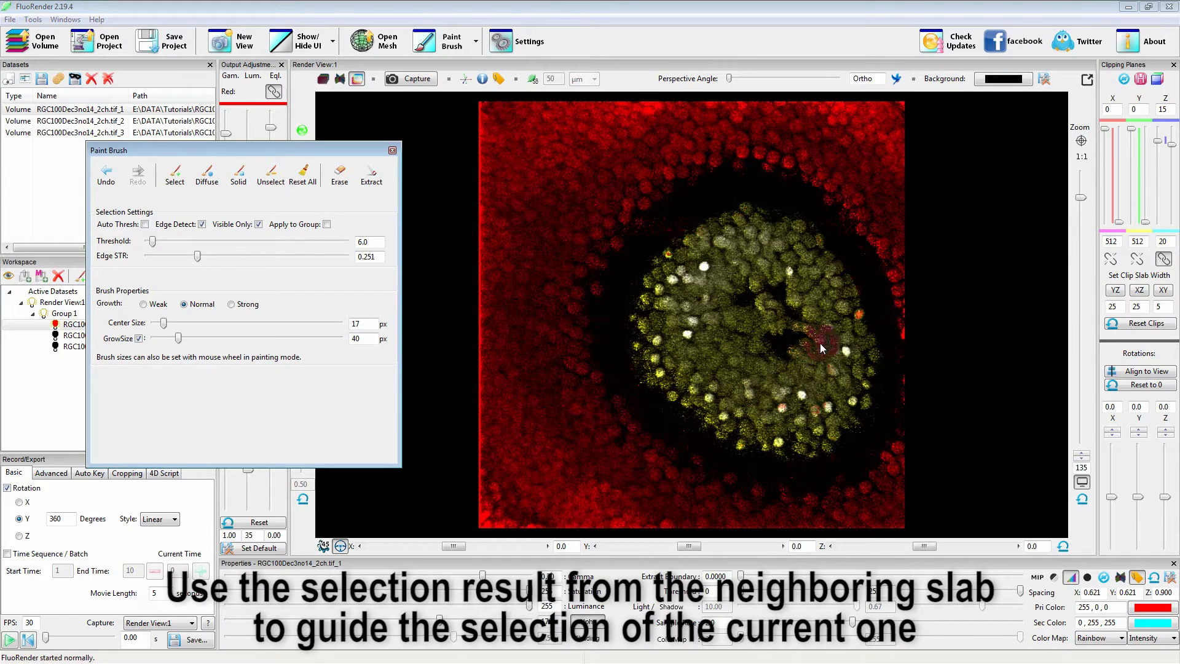
pyautogui.press('w')
pyautogui.moveTo(748, 203)
pyautogui.keyDown('shift'); pyautogui.mouseDown()
pyautogui.moveTo(640, 253)
pyautogui.moveTo(621, 314)
pyautogui.moveTo(647, 379)
pyautogui.moveTo(716, 446)
pyautogui.moveTo(791, 472)
pyautogui.moveTo(846, 450)
pyautogui.moveTo(869, 405)
pyautogui.moveTo(867, 313)
pyautogui.moveTo(793, 212)
pyautogui.moveTo(688, 209)
pyautogui.moveTo(717, 266)
pyautogui.moveTo(790, 323)
pyautogui.moveTo(811, 369)
pyautogui.moveTo(722, 356)
pyautogui.moveTo(702, 386)
pyautogui.moveTo(663, 310)
pyautogui.moveTo(792, 443)
pyautogui.moveTo(836, 368)
pyautogui.moveTo(818, 299)
pyautogui.moveTo(778, 259)
pyautogui.moveTo(753, 202)
pyautogui.moveTo(633, 279)
pyautogui.moveTo(640, 341)
pyautogui.moveTo(698, 437)
pyautogui.moveTo(817, 468)
pyautogui.moveTo(873, 322)
pyautogui.moveTo(877, 387)
pyautogui.moveTo(777, 338)
pyautogui.moveTo(694, 255)
pyautogui.moveTo(708, 406)
pyautogui.moveTo(782, 408)
pyautogui.moveTo(796, 252)
pyautogui.mouseUp(); pyautogui.keyUp('shift')
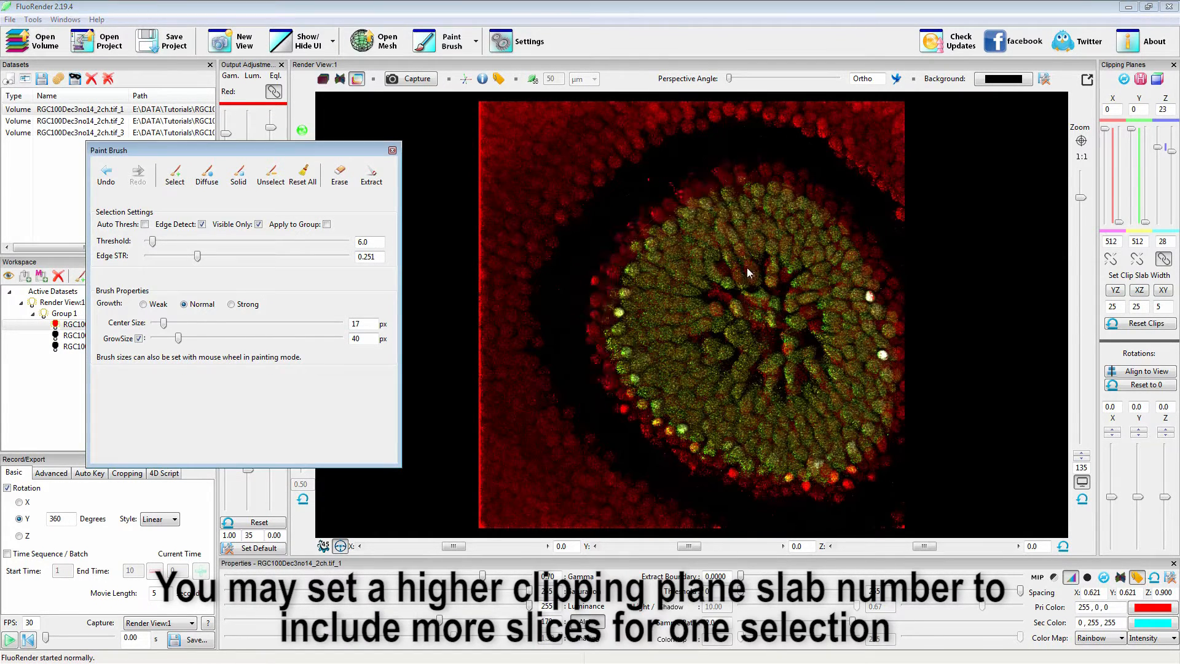
pyautogui.moveTo(737, 164)
pyautogui.keyDown('shift'); pyautogui.mouseDown()
pyautogui.moveTo(606, 369)
pyautogui.moveTo(824, 482)
pyautogui.moveTo(869, 250)
pyautogui.moveTo(634, 322)
pyautogui.moveTo(824, 414)
pyautogui.moveTo(690, 252)
pyautogui.moveTo(814, 295)
pyautogui.moveTo(767, 289)
pyautogui.mouseUp(); pyautogui.keyUp('shift')
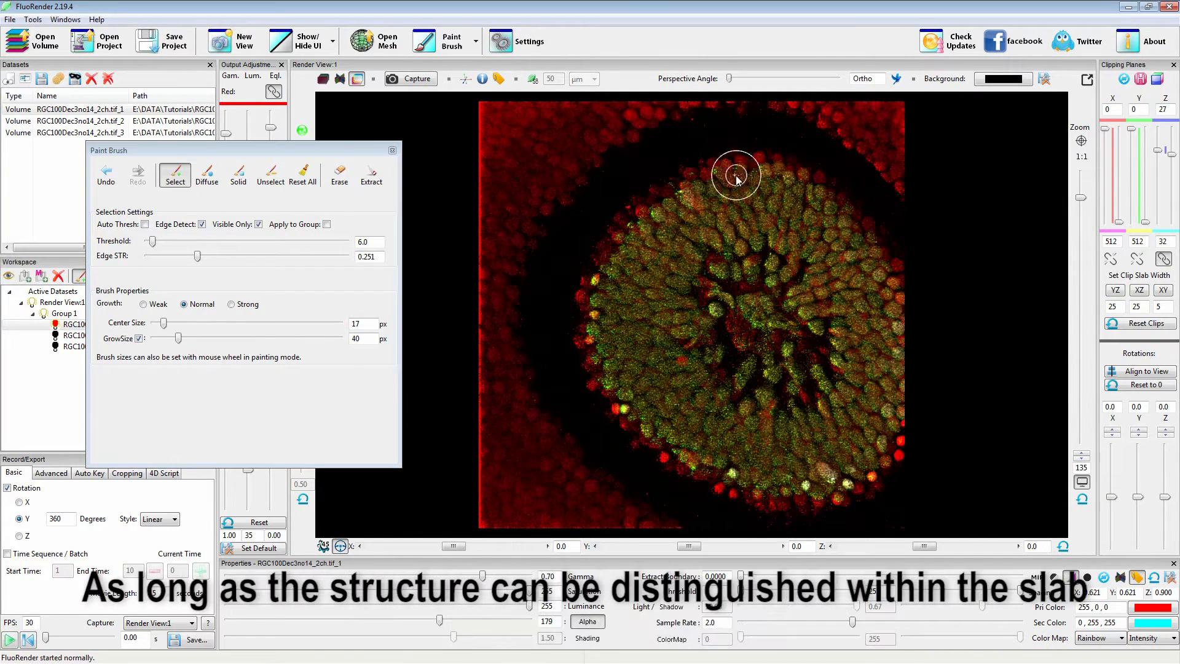
pyautogui.moveTo(735, 179)
pyautogui.mouseDown()
pyautogui.moveTo(670, 485)
pyautogui.moveTo(909, 369)
pyautogui.moveTo(634, 355)
pyautogui.moveTo(860, 393)
pyautogui.moveTo(682, 405)
pyautogui.moveTo(744, 245)
pyautogui.moveTo(741, 284)
pyautogui.moveTo(777, 360)
pyautogui.mouseUp()
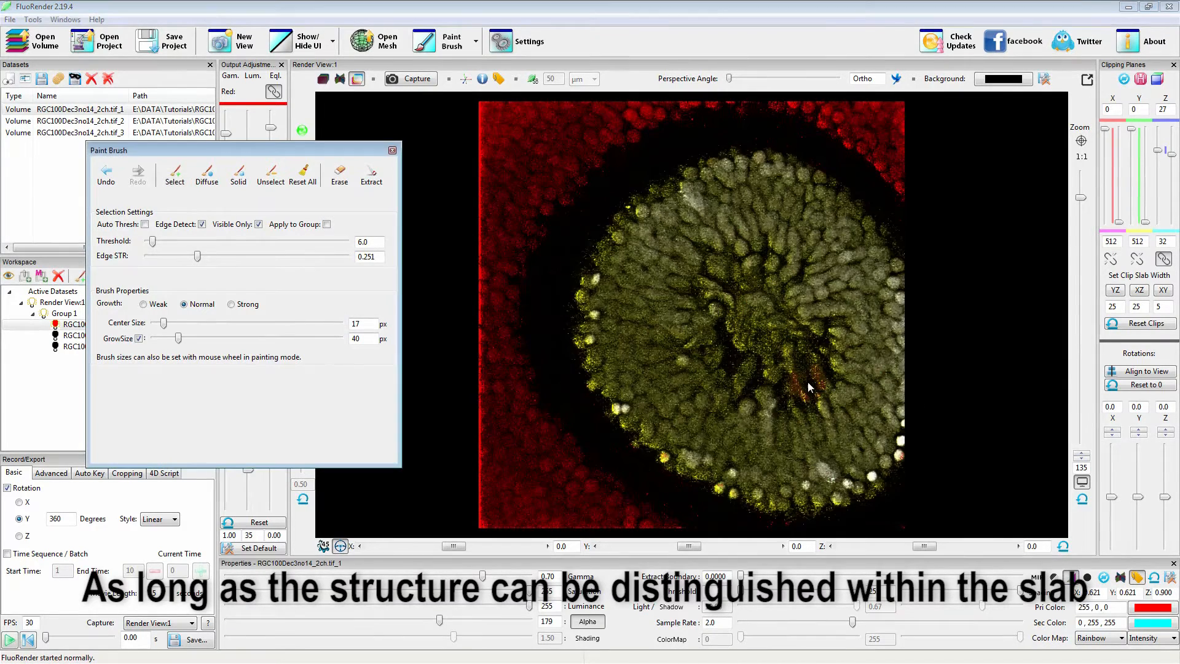
# Continue brush-selecting the cell layer slab by slab from Z planes 31–36 through 43–48, leaving out the innermost core.
pyautogui.press('w')
pyautogui.moveTo(707, 165)
pyautogui.keyDown('shift'); pyautogui.mouseDown()
pyautogui.moveTo(584, 307)
pyautogui.moveTo(840, 506)
pyautogui.moveTo(830, 175)
pyautogui.moveTo(614, 381)
pyautogui.moveTo(872, 356)
pyautogui.moveTo(665, 356)
pyautogui.moveTo(857, 289)
pyautogui.moveTo(773, 418)
pyautogui.moveTo(745, 425)
pyautogui.mouseUp(); pyautogui.keyUp('shift')
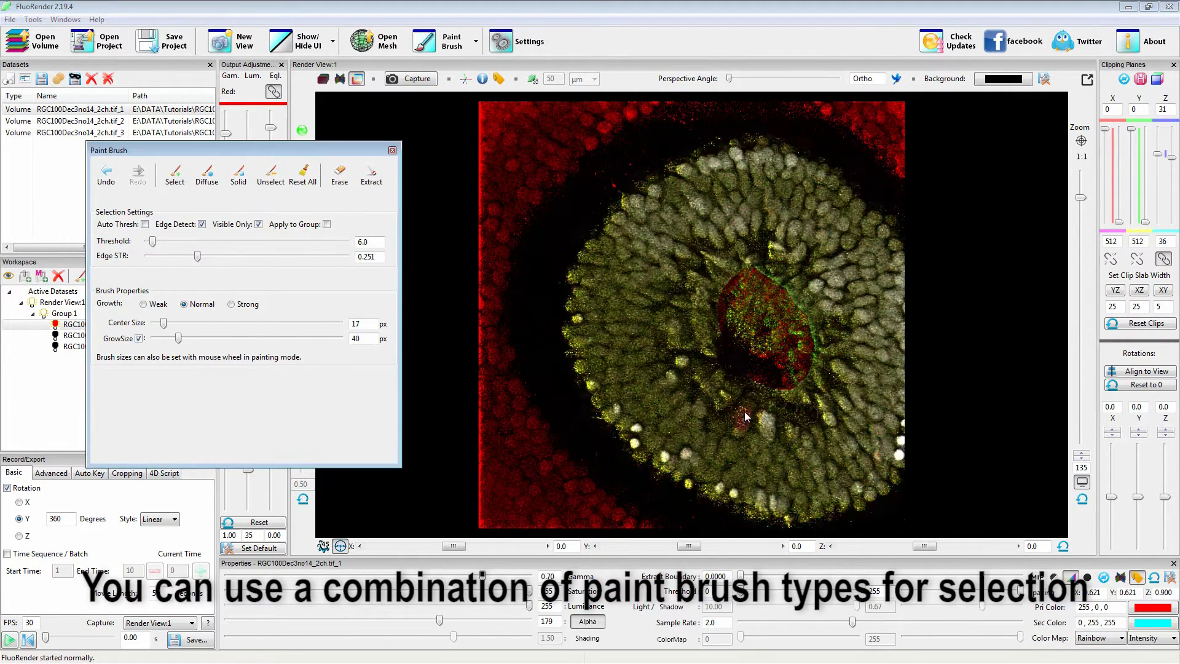
pyautogui.press('w')
pyautogui.moveTo(731, 161)
pyautogui.keyDown('shift'); pyautogui.mouseDown()
pyautogui.moveTo(584, 258)
pyautogui.moveTo(859, 499)
pyautogui.moveTo(731, 162)
pyautogui.moveTo(608, 387)
pyautogui.moveTo(838, 232)
pyautogui.moveTo(823, 437)
pyautogui.moveTo(716, 424)
pyautogui.mouseUp(); pyautogui.keyUp('shift')
pyautogui.press('w')
pyautogui.moveTo(755, 142)
pyautogui.keyDown('shift'); pyautogui.mouseDown()
pyautogui.moveTo(621, 211)
pyautogui.moveTo(820, 501)
pyautogui.moveTo(632, 202)
pyautogui.moveTo(860, 467)
pyautogui.moveTo(733, 447)
pyautogui.moveTo(684, 295)
pyautogui.moveTo(655, 281)
pyautogui.mouseUp(); pyautogui.keyUp('shift')
pyautogui.press('w')
pyautogui.moveTo(724, 145)
pyautogui.keyDown('shift'); pyautogui.mouseDown()
pyautogui.moveTo(695, 494)
pyautogui.moveTo(853, 174)
pyautogui.moveTo(701, 483)
pyautogui.moveTo(640, 293)
pyautogui.mouseUp(); pyautogui.keyUp('shift')
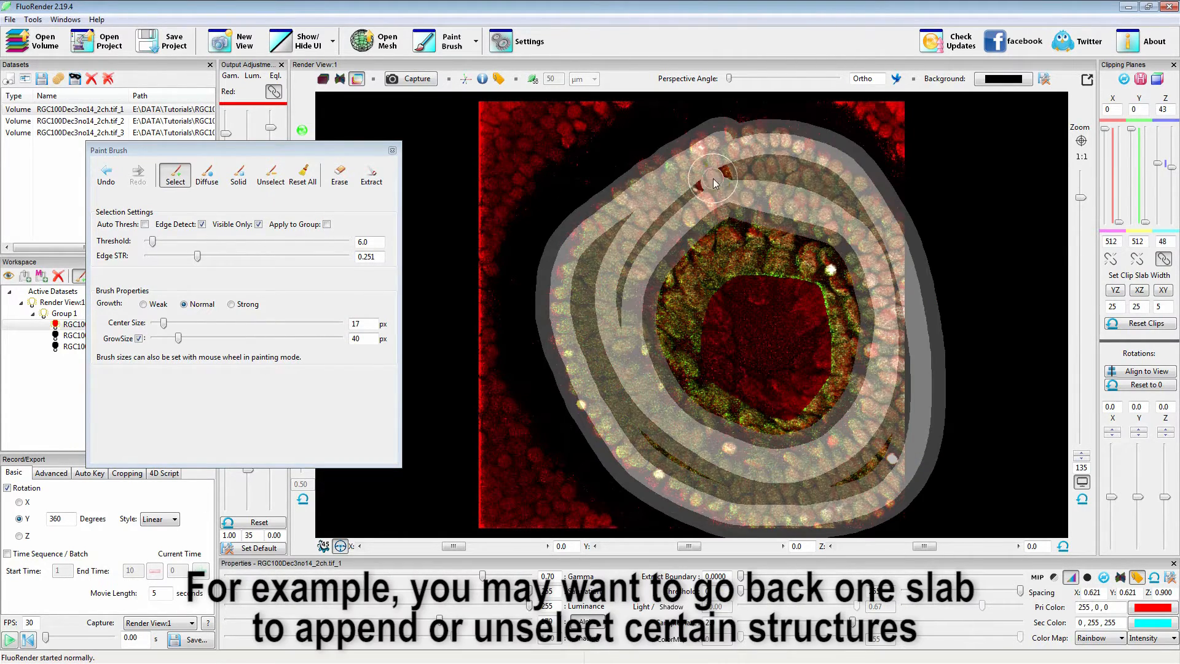
pyautogui.keyDown('shift'); pyautogui.moveTo(788, 500); pyautogui.dragTo(878, 255); pyautogui.keyUp('shift')
# Brush-select the ring of cells around the hollow centre in each following slab, up to Z planes 67–72.
pyautogui.press('w')
pyautogui.moveTo(739, 141)
pyautogui.keyDown('shift'); pyautogui.mouseDown()
pyautogui.moveTo(572, 382)
pyautogui.moveTo(896, 448)
pyautogui.moveTo(596, 258)
pyautogui.moveTo(873, 240)
pyautogui.moveTo(706, 473)
pyautogui.moveTo(857, 302)
pyautogui.mouseUp(); pyautogui.keyUp('shift')
pyautogui.press('w')
pyautogui.moveTo(563, 430)
pyautogui.keyDown('shift'); pyautogui.mouseDown()
pyautogui.moveTo(768, 132)
pyautogui.moveTo(862, 180)
pyautogui.moveTo(746, 482)
pyautogui.moveTo(547, 473)
pyautogui.moveTo(685, 185)
pyautogui.moveTo(735, 176)
pyautogui.mouseUp(); pyautogui.keyUp('shift')
pyautogui.press('w')
pyautogui.moveTo(711, 133)
pyautogui.keyDown('shift'); pyautogui.mouseDown()
pyautogui.moveTo(745, 528)
pyautogui.moveTo(698, 140)
pyautogui.moveTo(884, 421)
pyautogui.moveTo(756, 483)
pyautogui.moveTo(585, 274)
pyautogui.moveTo(864, 342)
pyautogui.mouseUp(); pyautogui.keyUp('shift')
pyautogui.press('w')
pyautogui.moveTo(792, 113)
pyautogui.keyDown('shift'); pyautogui.mouseDown()
pyautogui.moveTo(585, 211)
pyautogui.moveTo(934, 424)
pyautogui.moveTo(600, 395)
pyautogui.moveTo(859, 205)
pyautogui.moveTo(694, 478)
pyautogui.moveTo(571, 295)
pyautogui.mouseUp(); pyautogui.keyUp('shift')
pyautogui.press('w')
pyautogui.moveTo(658, 157)
pyautogui.keyDown('shift'); pyautogui.mouseDown()
pyautogui.moveTo(590, 437)
pyautogui.moveTo(891, 231)
pyautogui.moveTo(577, 320)
pyautogui.moveTo(879, 400)
pyautogui.moveTo(771, 139)
pyautogui.moveTo(706, 503)
pyautogui.moveTo(588, 258)
pyautogui.mouseUp(); pyautogui.keyUp('shift')
pyautogui.press('w')
pyautogui.moveTo(617, 164)
pyautogui.keyDown('shift'); pyautogui.mouseDown()
pyautogui.moveTo(561, 261)
pyautogui.moveTo(912, 492)
pyautogui.moveTo(599, 190)
pyautogui.moveTo(911, 290)
pyautogui.moveTo(616, 435)
pyautogui.mouseUp(); pyautogui.keyUp('shift')
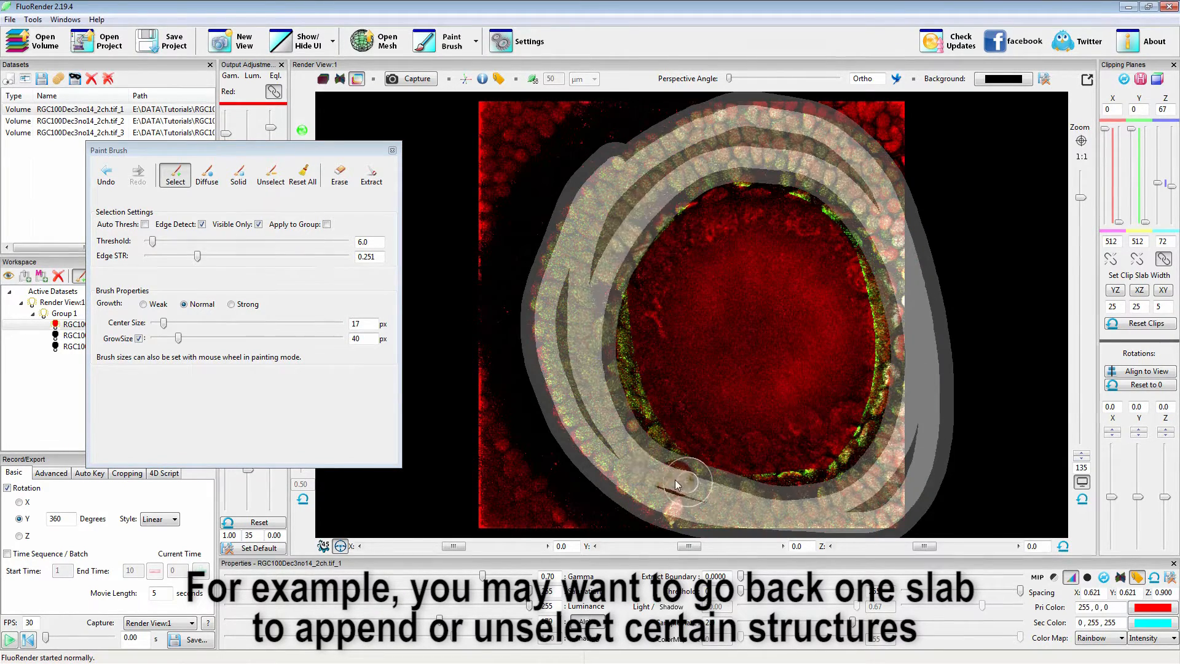
pyautogui.keyDown('shift'); pyautogui.moveTo(763, 162); pyautogui.dragTo(584, 277); pyautogui.keyUp('shift')
# Brush-select the cell ring in the slab at Z planes 71–76 and in the next three slabs.
pyautogui.press('w')
pyautogui.moveTo(609, 166)
pyautogui.keyDown('shift'); pyautogui.mouseDown()
pyautogui.moveTo(545, 311)
pyautogui.moveTo(905, 492)
pyautogui.moveTo(883, 185)
pyautogui.mouseUp(); pyautogui.keyUp('shift')
pyautogui.keyDown('shift'); pyautogui.moveTo(576, 335); pyautogui.dragTo(863, 487); pyautogui.keyUp('shift')
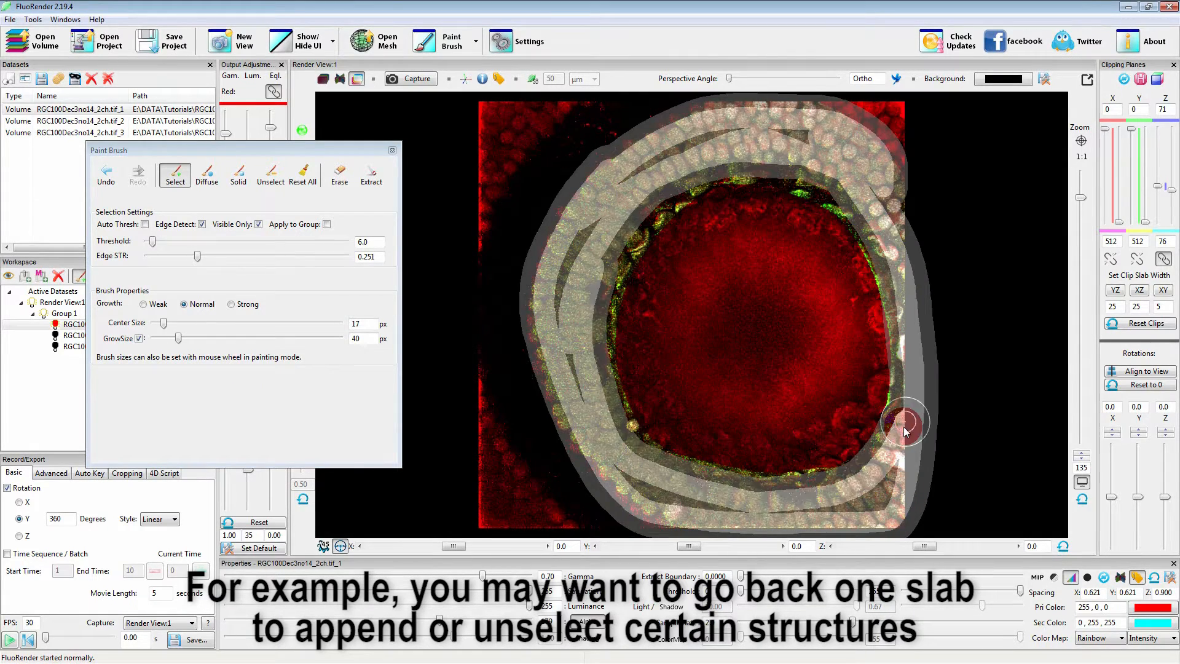
pyautogui.keyDown('shift'); pyautogui.moveTo(674, 128); pyautogui.dragTo(811, 142); pyautogui.keyUp('shift')
pyautogui.press('w')
pyautogui.moveTo(618, 175)
pyautogui.keyDown('shift'); pyautogui.mouseDown()
pyautogui.moveTo(583, 454)
pyautogui.moveTo(868, 458)
pyautogui.moveTo(645, 129)
pyautogui.moveTo(903, 197)
pyautogui.moveTo(786, 143)
pyautogui.mouseUp(); pyautogui.keyUp('shift')
pyautogui.moveTo(675, 128)
pyautogui.keyDown('shift'); pyautogui.mouseDown()
pyautogui.moveTo(652, 145)
pyautogui.moveTo(562, 394)
pyautogui.moveTo(922, 430)
pyautogui.moveTo(605, 424)
pyautogui.moveTo(662, 163)
pyautogui.moveTo(913, 197)
pyautogui.moveTo(621, 153)
pyautogui.mouseUp(); pyautogui.keyUp('shift')
pyautogui.press('w')
pyautogui.keyDown('shift'); pyautogui.moveTo(859, 155); pyautogui.dragTo(860, 157); pyautogui.keyUp('shift')
pyautogui.press('w')
pyautogui.moveTo(652, 141)
pyautogui.keyDown('shift'); pyautogui.mouseDown()
pyautogui.moveTo(540, 285)
pyautogui.moveTo(916, 453)
pyautogui.moveTo(590, 210)
pyautogui.moveTo(915, 209)
pyautogui.moveTo(816, 125)
pyautogui.mouseUp(); pyautogui.keyUp('shift')
pyautogui.moveTo(857, 501)
pyautogui.keyDown('shift'); pyautogui.mouseDown()
pyautogui.moveTo(940, 429)
pyautogui.moveTo(964, 460)
pyautogui.mouseUp(); pyautogui.keyUp('shift')
# Advance the slab up the Z axis to planes 99–104, brush-selecting the outer cell ring along the way.
pyautogui.press('w')
pyautogui.moveTo(621, 150)
pyautogui.keyDown('shift'); pyautogui.mouseDown()
pyautogui.moveTo(806, 529)
pyautogui.moveTo(639, 473)
pyautogui.moveTo(872, 123)
pyautogui.moveTo(743, 135)
pyautogui.mouseUp(); pyautogui.keyUp('shift')
pyautogui.press('w')
pyautogui.moveTo(624, 148)
pyautogui.keyDown('shift'); pyautogui.mouseDown()
pyautogui.moveTo(559, 197)
pyautogui.moveTo(600, 432)
pyautogui.moveTo(672, 527)
pyautogui.moveTo(577, 224)
pyautogui.moveTo(727, 113)
pyautogui.moveTo(614, 178)
pyautogui.moveTo(526, 337)
pyautogui.moveTo(623, 510)
pyautogui.moveTo(749, 532)
pyautogui.moveTo(626, 118)
pyautogui.moveTo(768, 120)
pyautogui.moveTo(749, 117)
pyautogui.mouseUp(); pyautogui.keyUp('shift')
pyautogui.press('w')
pyautogui.press('w')
pyautogui.moveTo(615, 150)
pyautogui.keyDown('shift'); pyautogui.mouseDown()
pyautogui.moveTo(527, 303)
pyautogui.moveTo(731, 527)
pyautogui.moveTo(826, 535)
pyautogui.moveTo(566, 266)
pyautogui.mouseUp(); pyautogui.keyUp('shift')
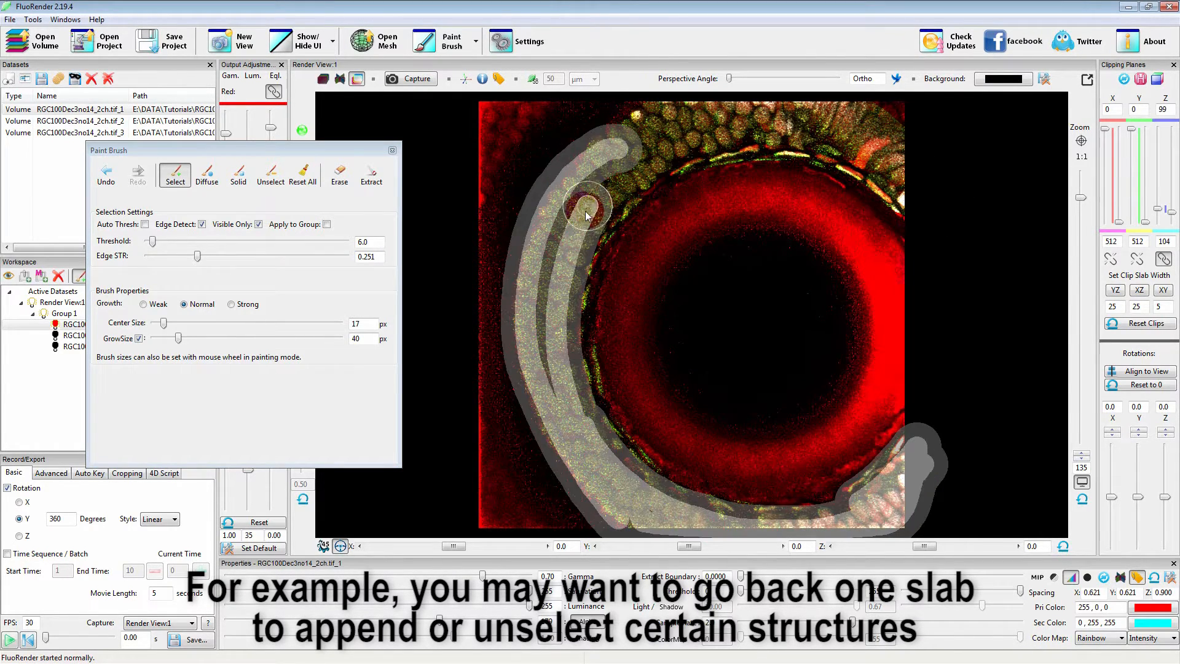
pyautogui.moveTo(639, 144)
pyautogui.keyDown('shift'); pyautogui.mouseDown()
pyautogui.moveTo(817, 126)
pyautogui.moveTo(860, 142)
pyautogui.mouseUp(); pyautogui.keyUp('shift')
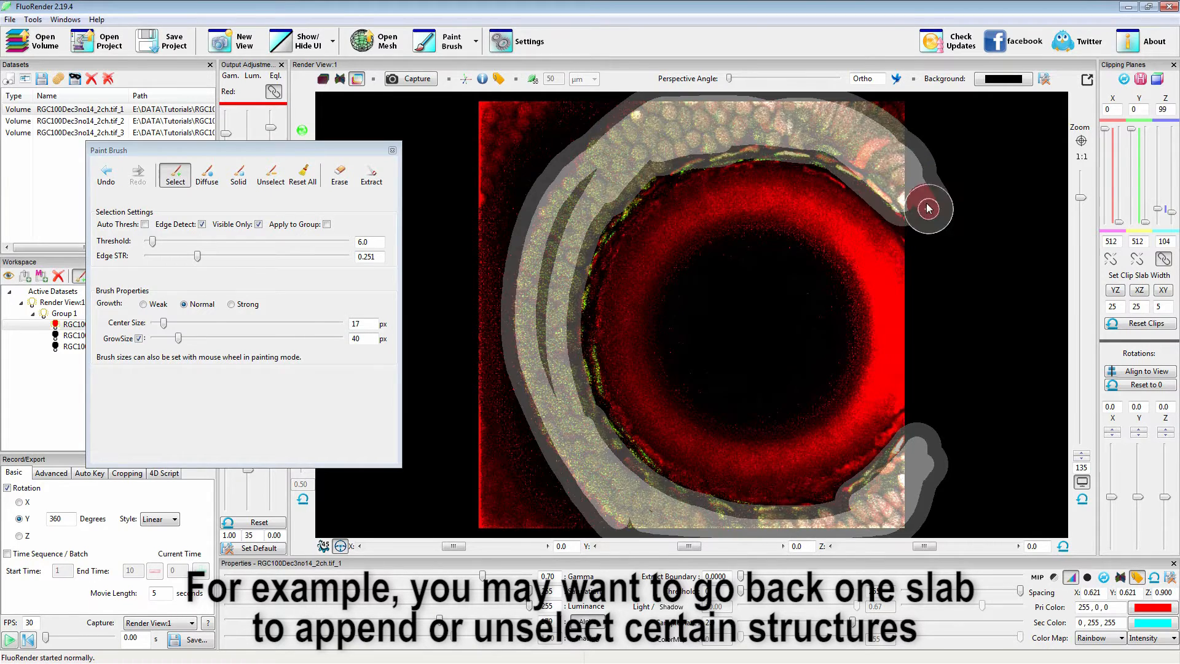
# Brush-select the outer cell ring in the next two slabs, ending at Z planes 107–112.
pyautogui.press('w')
pyautogui.moveTo(621, 105)
pyautogui.keyDown('shift'); pyautogui.mouseDown()
pyautogui.moveTo(555, 197)
pyautogui.moveTo(664, 522)
pyautogui.moveTo(920, 500)
pyautogui.moveTo(922, 452)
pyautogui.moveTo(633, 123)
pyautogui.moveTo(891, 180)
pyautogui.moveTo(587, 225)
pyautogui.mouseUp(); pyautogui.keyUp('shift')
pyautogui.press('w')
pyautogui.moveTo(603, 135)
pyautogui.keyDown('shift'); pyautogui.mouseDown()
pyautogui.moveTo(546, 321)
pyautogui.moveTo(636, 507)
pyautogui.moveTo(922, 474)
pyautogui.moveTo(921, 458)
pyautogui.mouseUp(); pyautogui.keyUp('shift')
pyautogui.moveTo(608, 142)
pyautogui.keyDown('shift'); pyautogui.mouseDown()
pyautogui.moveTo(664, 101)
pyautogui.moveTo(792, 120)
pyautogui.moveTo(919, 222)
pyautogui.moveTo(866, 221)
pyautogui.mouseUp(); pyautogui.keyUp('shift')
pyautogui.press('x')
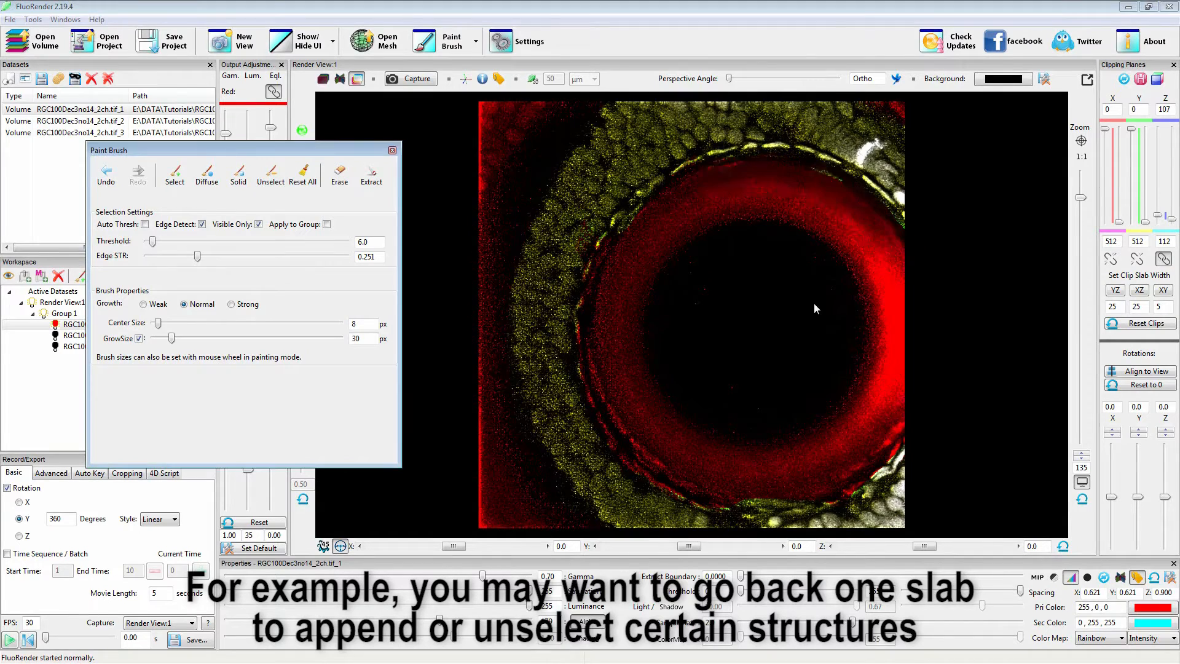
# Advance the slab to Z planes 111–116 and brush-select the outer cell ring in it.
pyautogui.press('w')
pyautogui.press('z')
pyautogui.moveTo(611, 118)
pyautogui.keyDown('shift'); pyautogui.mouseDown()
pyautogui.moveTo(545, 390)
pyautogui.moveTo(610, 493)
pyautogui.mouseUp(); pyautogui.keyUp('shift')
pyautogui.keyDown('shift'); pyautogui.moveTo(701, 113); pyautogui.dragTo(636, 166); pyautogui.keyUp('shift')
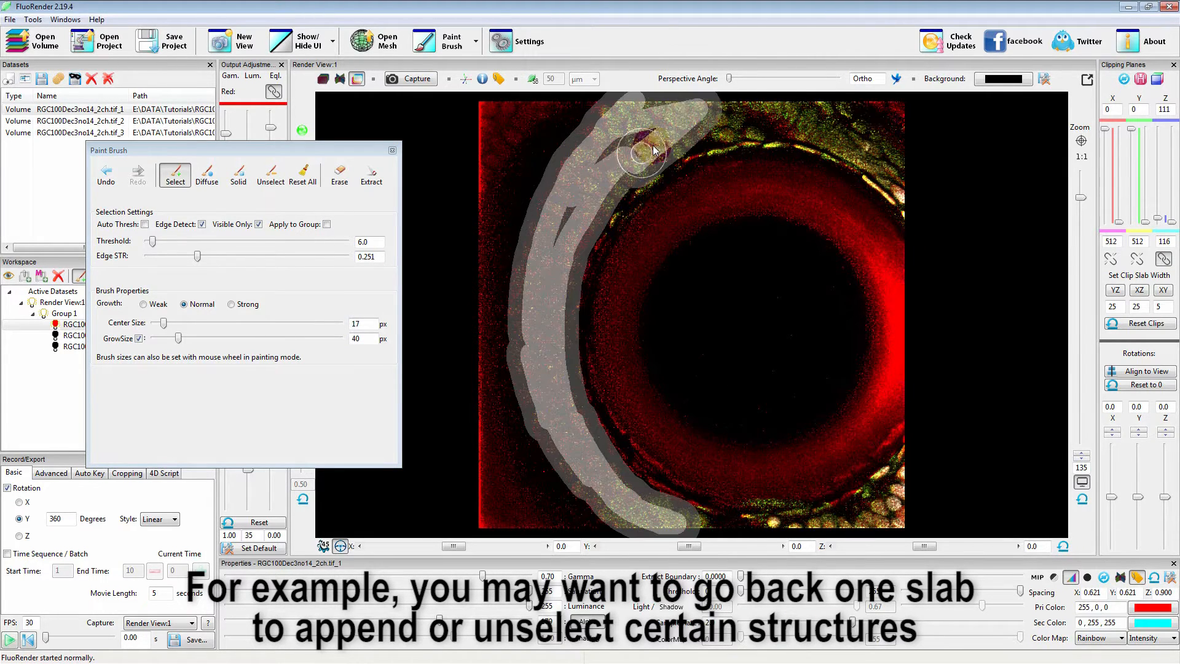
pyautogui.keyDown('shift'); pyautogui.moveTo(834, 143); pyautogui.dragTo(834, 143); pyautogui.keyUp('shift')
pyautogui.keyDown('shift'); pyautogui.moveTo(919, 458); pyautogui.dragTo(894, 513); pyautogui.keyUp('shift')
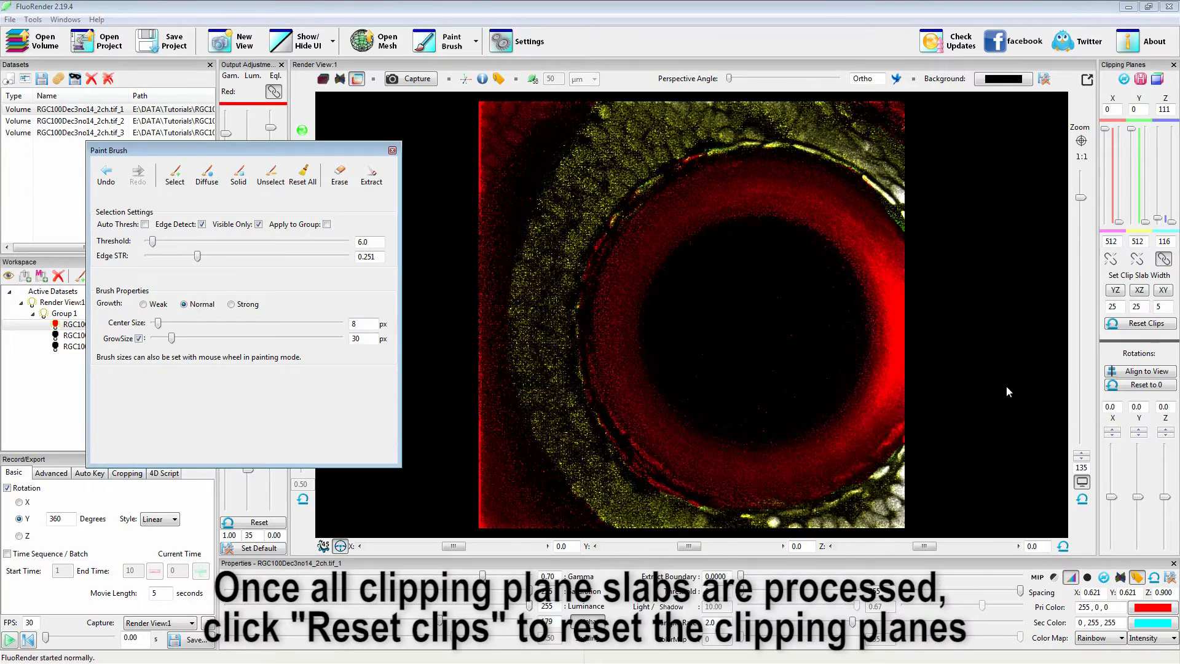
# Reset the clipping planes and extract the selected structure from the red channel into a new channel.
pyautogui.click(1134, 324)
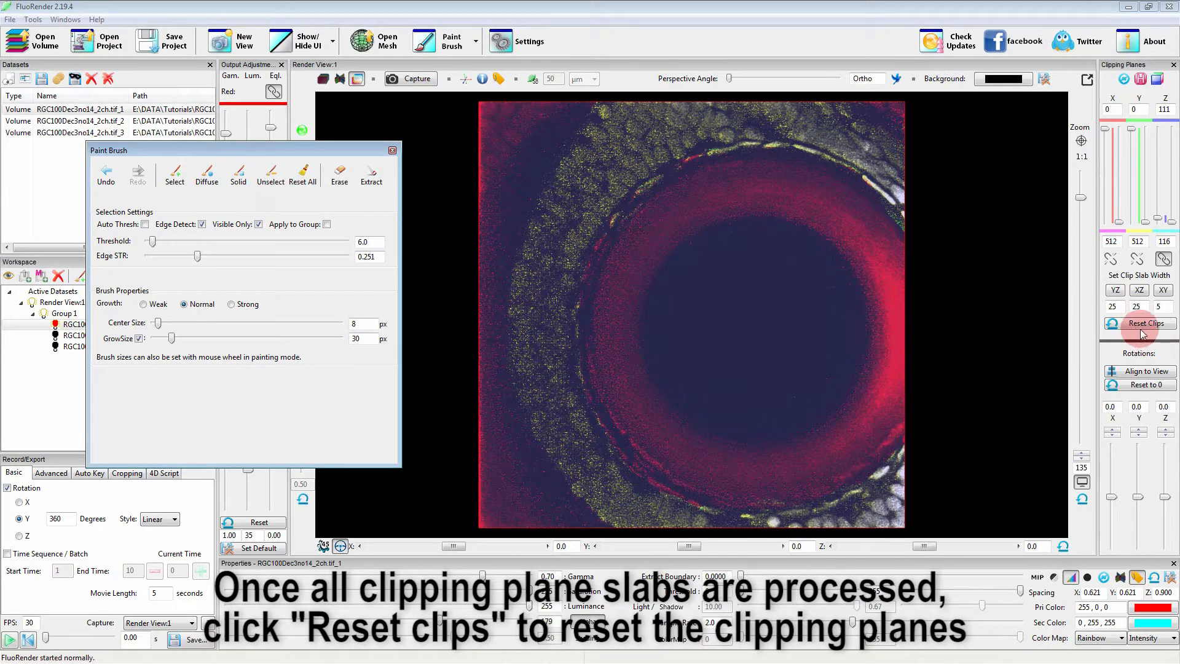
pyautogui.moveTo(673, 342); pyautogui.dragTo(839, 320)
pyautogui.moveTo(563, 345); pyautogui.dragTo(740, 331)
pyautogui.click(373, 183)
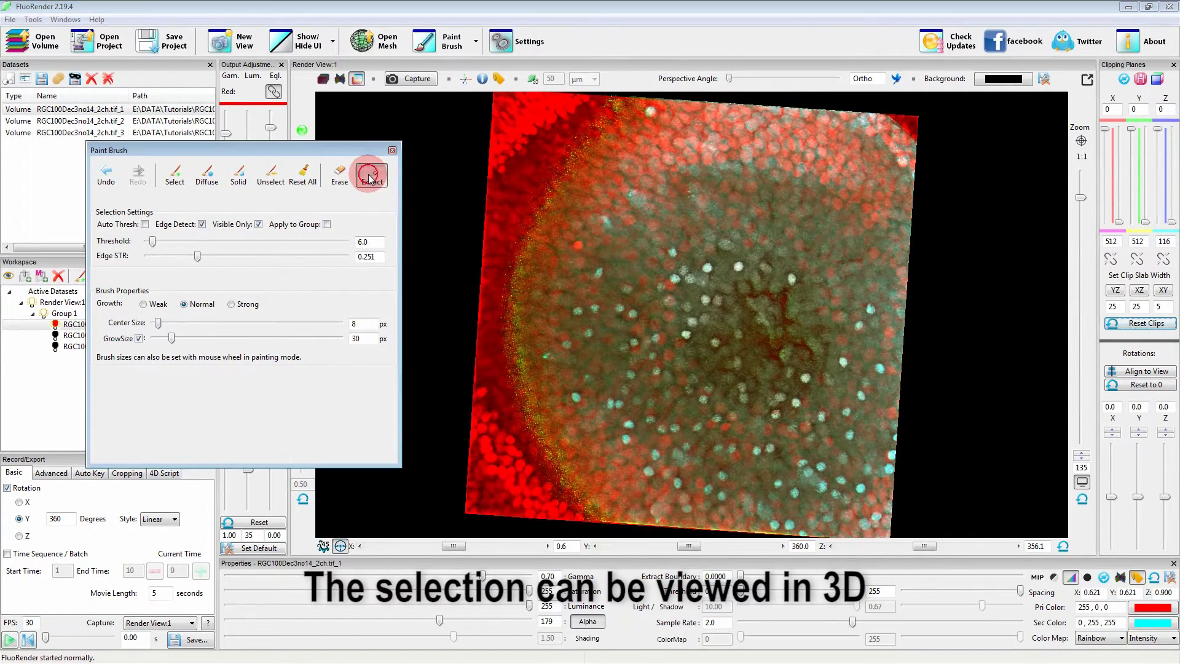
pyautogui.moveTo(340, 158); pyautogui.dragTo(299, 209)
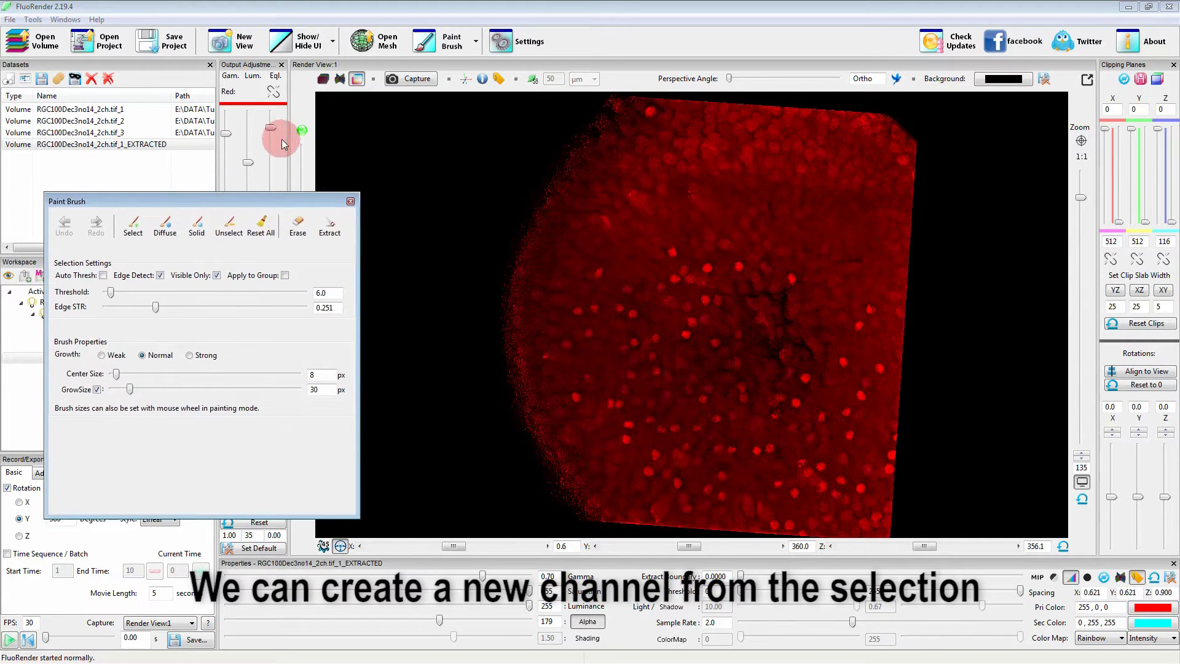
# Raise the red equalization of the extracted channel and examine the dome structure from several angles.
pyautogui.moveTo(271, 131); pyautogui.dragTo(273, 123)
pyautogui.moveTo(716, 335)
pyautogui.mouseDown()
pyautogui.moveTo(707, 285)
pyautogui.moveTo(725, 343)
pyautogui.mouseUp()
pyautogui.moveTo(886, 361); pyautogui.dragTo(564, 355)
pyautogui.moveTo(838, 361); pyautogui.dragTo(810, 363)
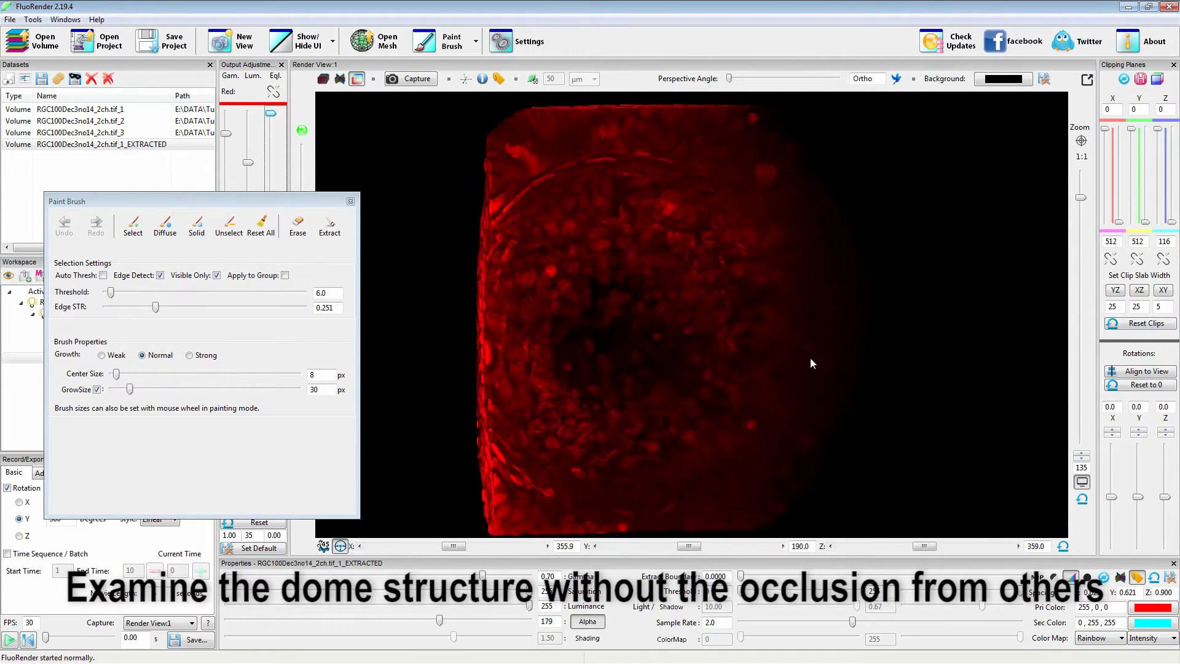
pyautogui.moveTo(514, 349); pyautogui.dragTo(686, 335)
# Erase the selected structure from the original channel RGC100Dec3no14_2ch.tif_1.
pyautogui.moveTo(189, 205); pyautogui.dragTo(314, 226)
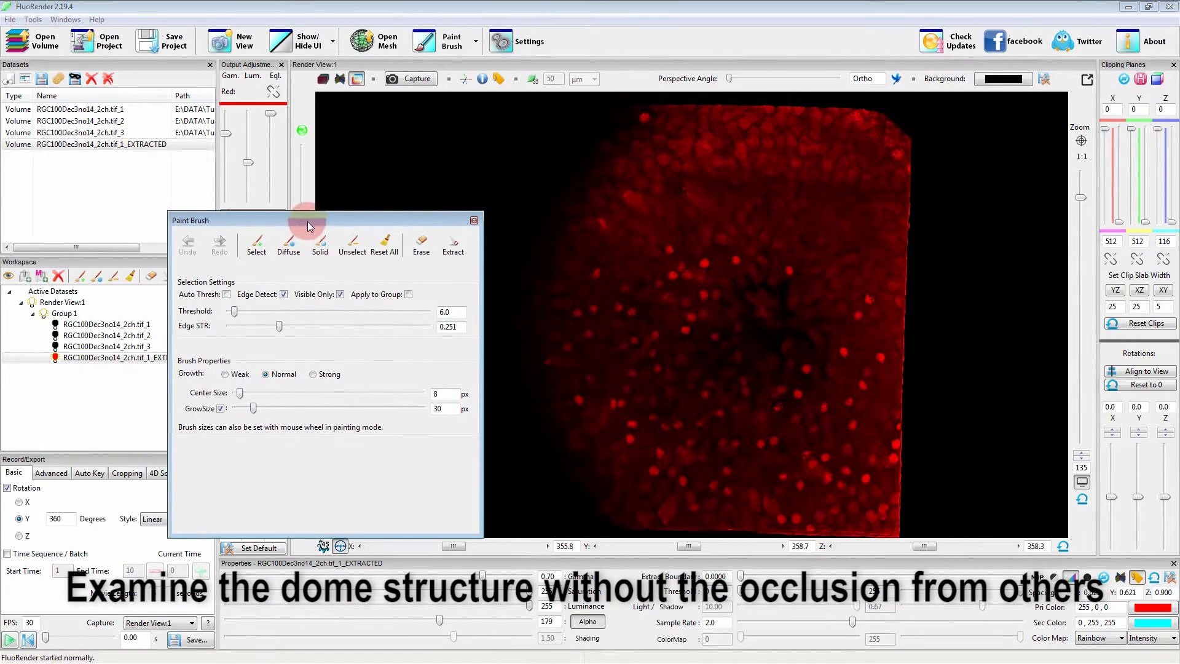
pyautogui.click(80, 325)
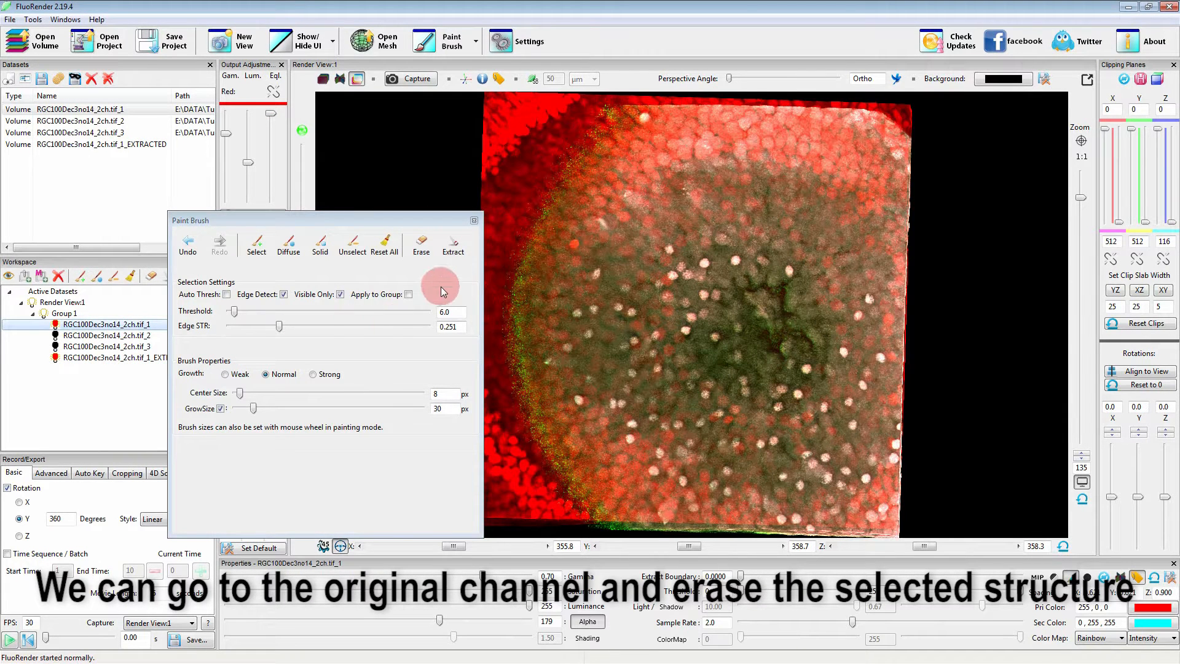
pyautogui.click(422, 245)
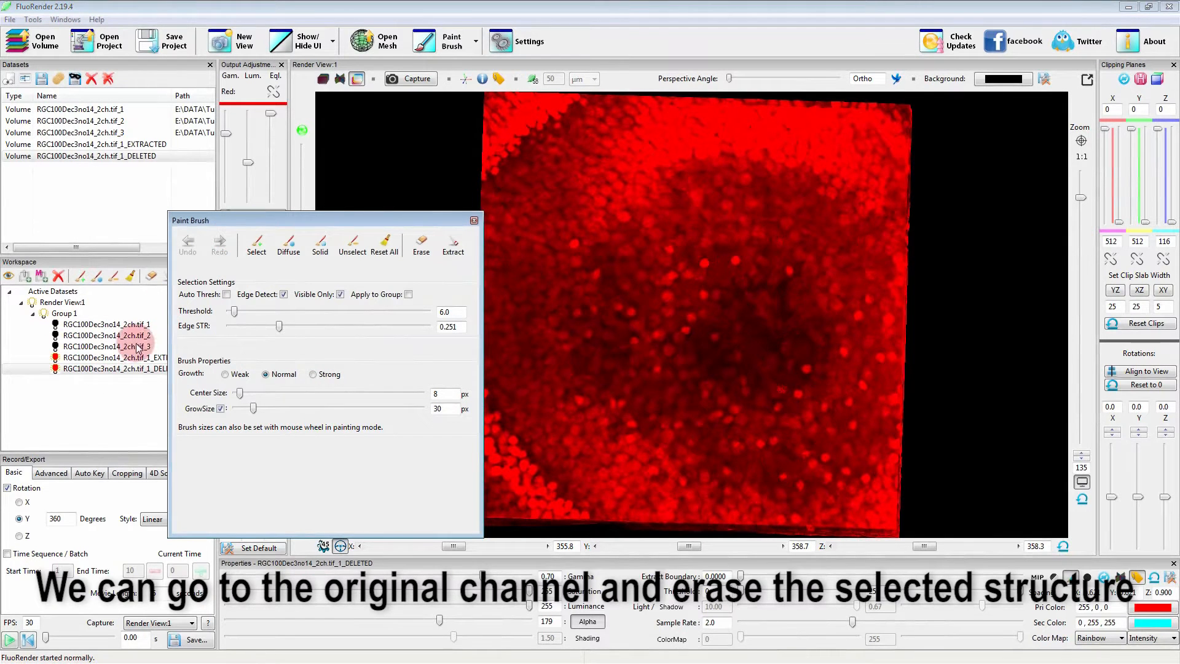
# Display the extracted channel together with the erased one and set the extracted channel's primary color to white.
pyautogui.click(69, 359)
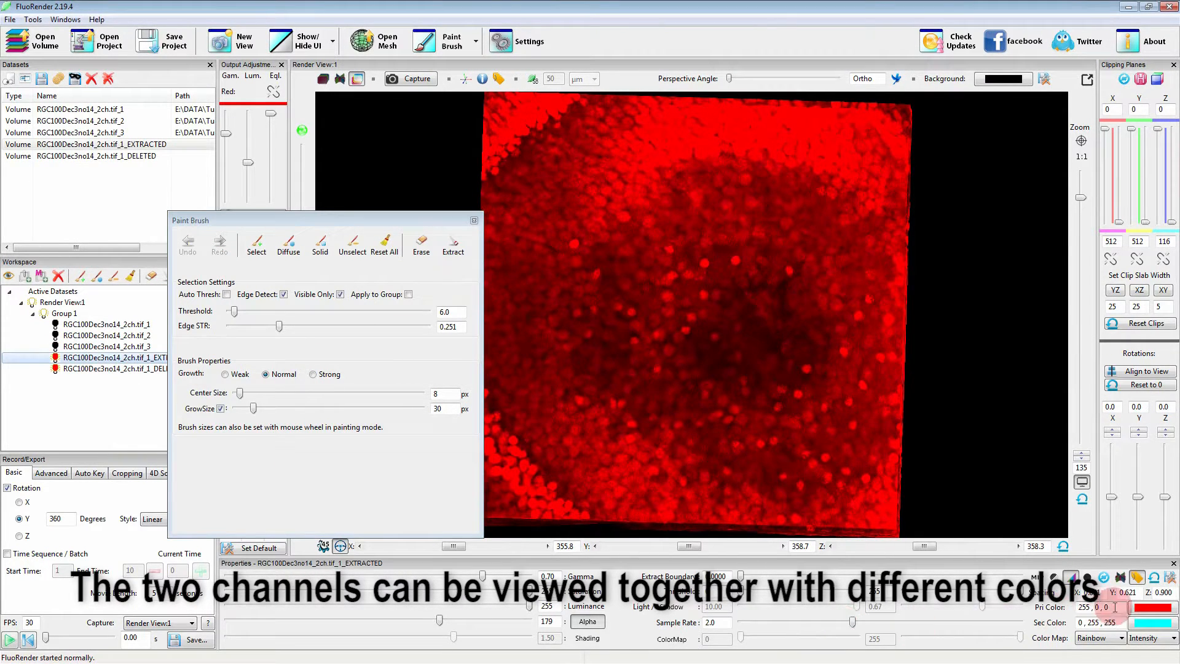
pyautogui.write('w')
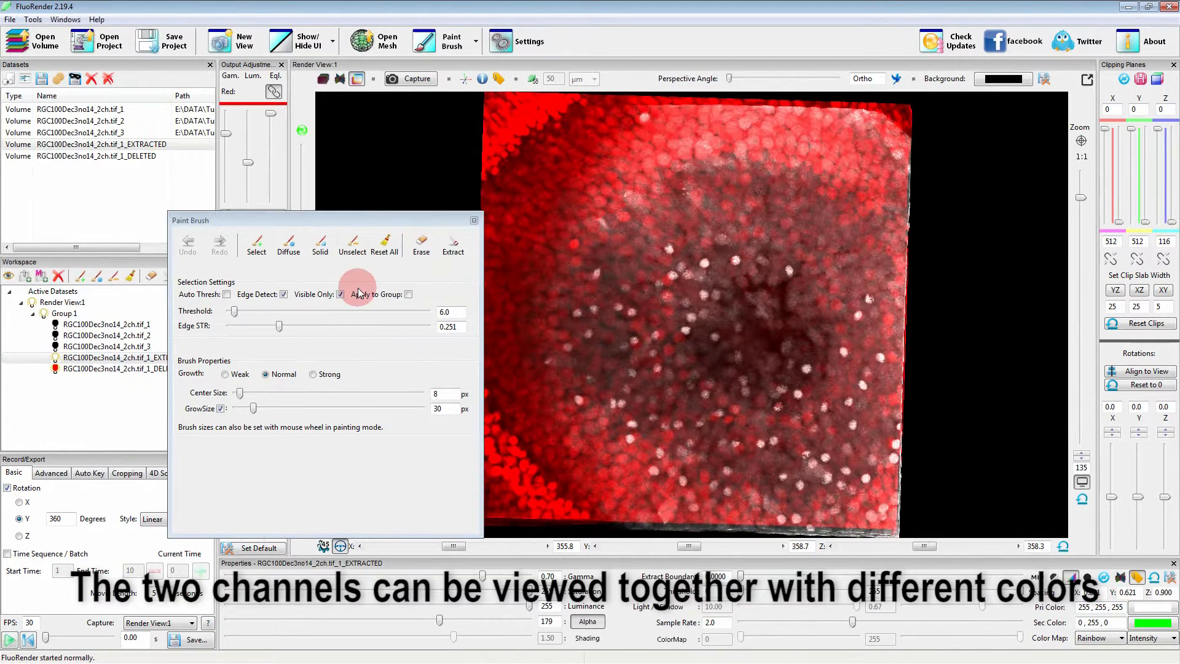
pyautogui.moveTo(333, 223); pyautogui.dragTo(322, 224)
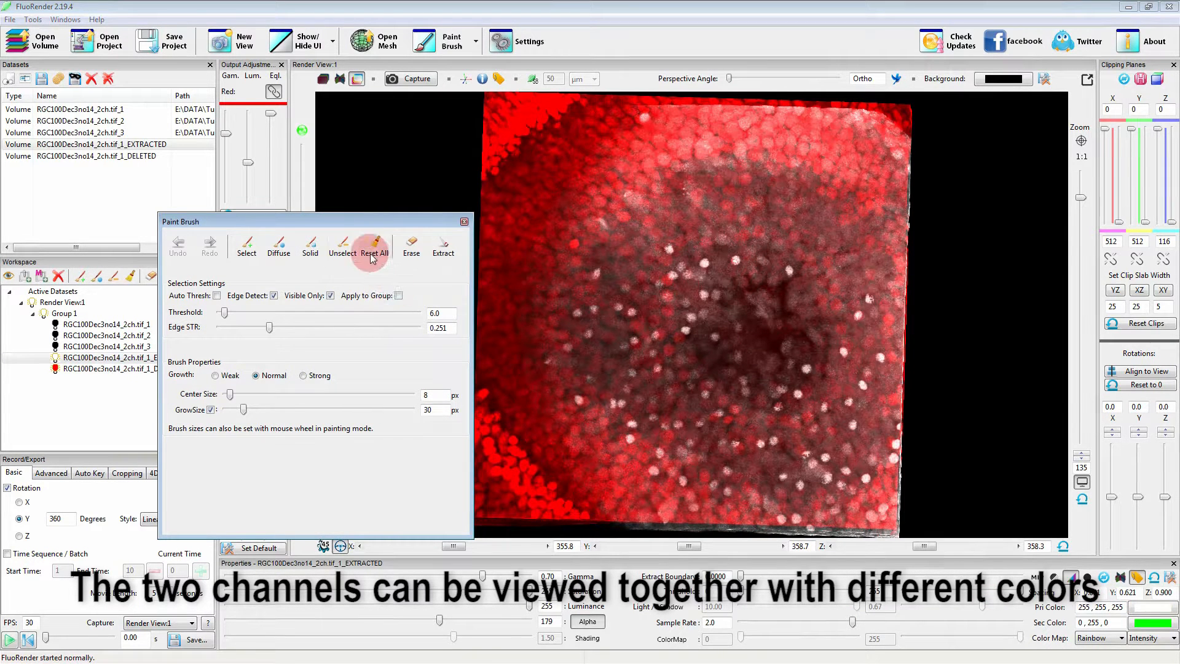
pyautogui.moveTo(371, 224)
pyautogui.mouseDown()
pyautogui.moveTo(277, 225)
pyautogui.moveTo(293, 220)
pyautogui.mouseUp()
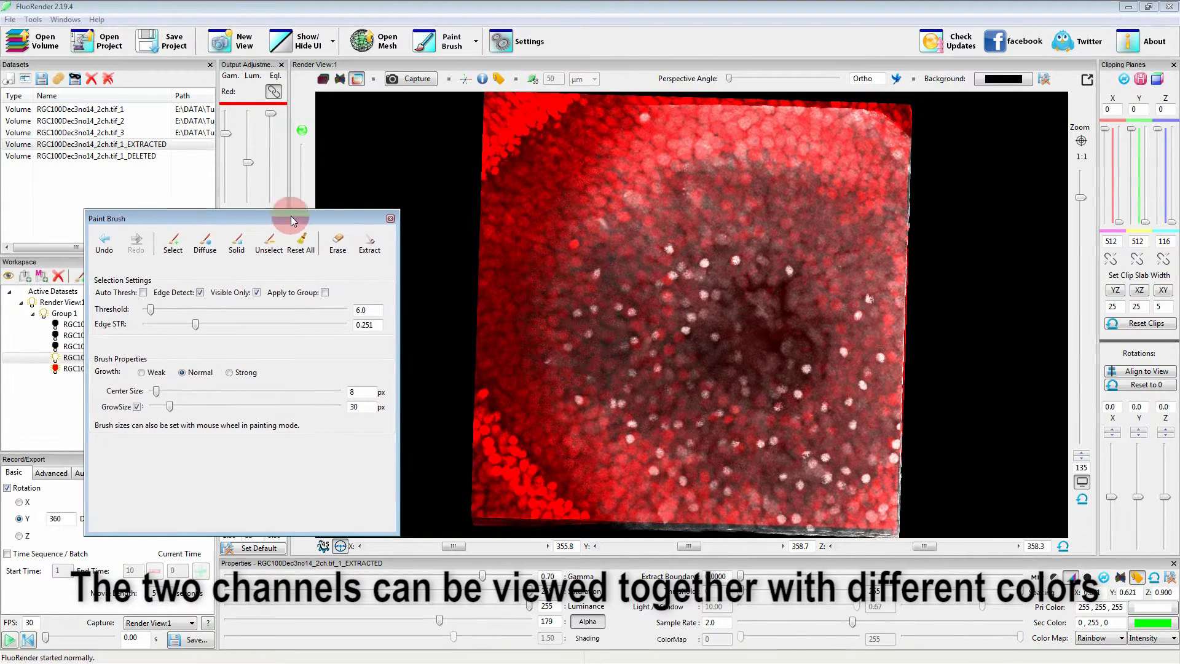
# Set the extracted channel's primary color to green (0, 255, 0) and examine both channels together from different sides.
pyautogui.click(1099, 607)
pyautogui.write('g')
pyautogui.moveTo(864, 349); pyautogui.dragTo(661, 362)
pyautogui.moveTo(802, 361); pyautogui.dragTo(813, 311)
pyautogui.moveTo(636, 356); pyautogui.dragTo(791, 369)
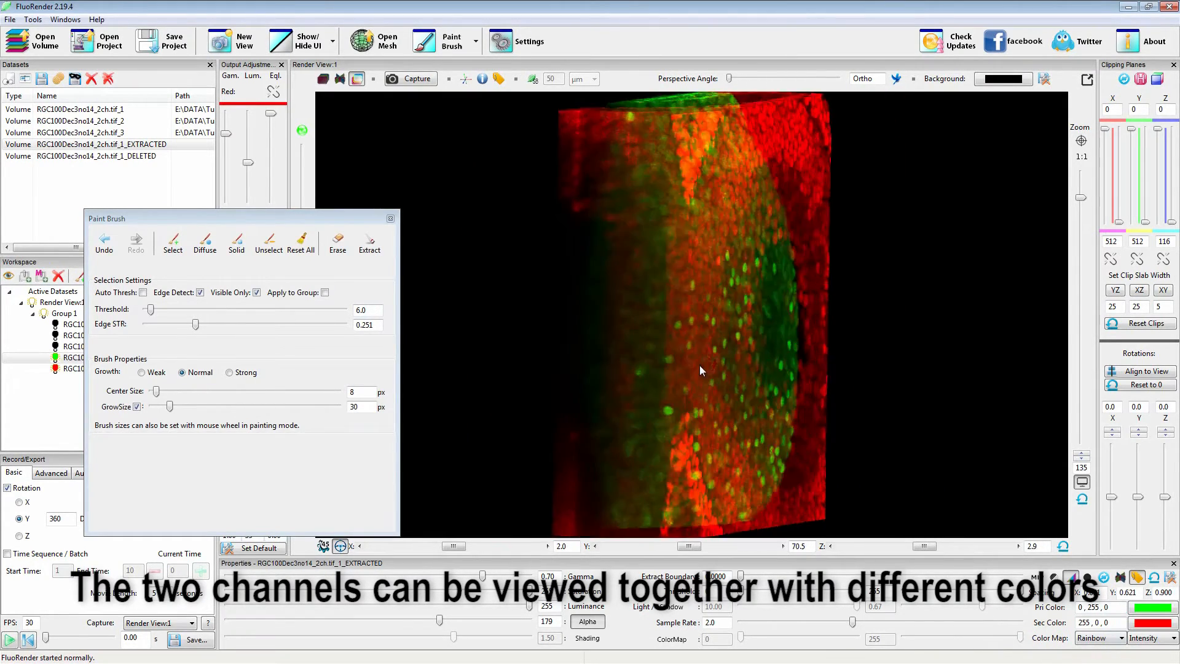
pyautogui.moveTo(653, 361); pyautogui.dragTo(847, 359)
pyautogui.moveTo(570, 355); pyautogui.dragTo(832, 370)
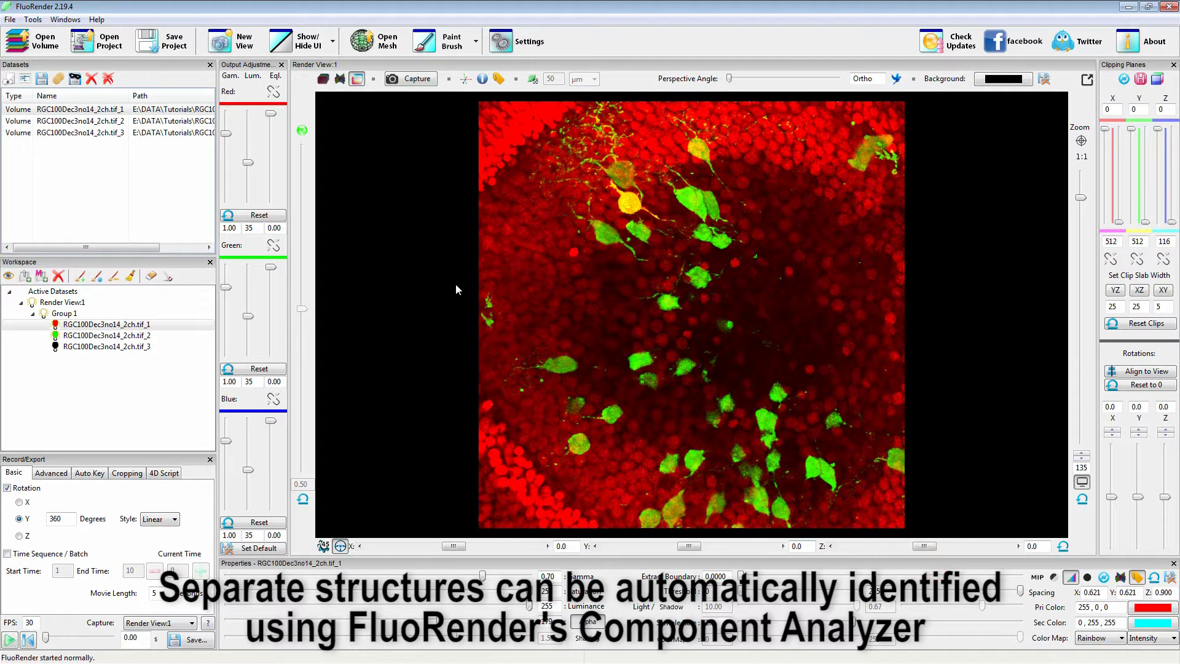
# Isolate the green channel RGC100Dec3no14_2ch.tif_2 and open the Component Analyzer for it.
pyautogui.click(63, 335)
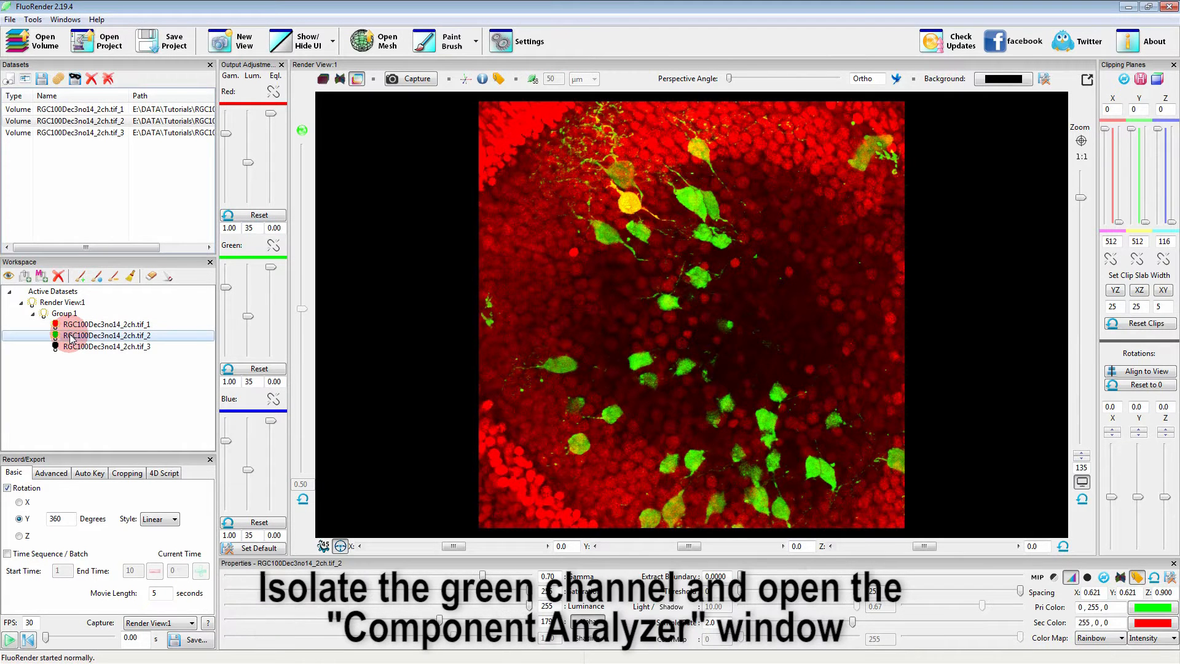
pyautogui.rightClick(72, 337)
pyautogui.click(102, 356)
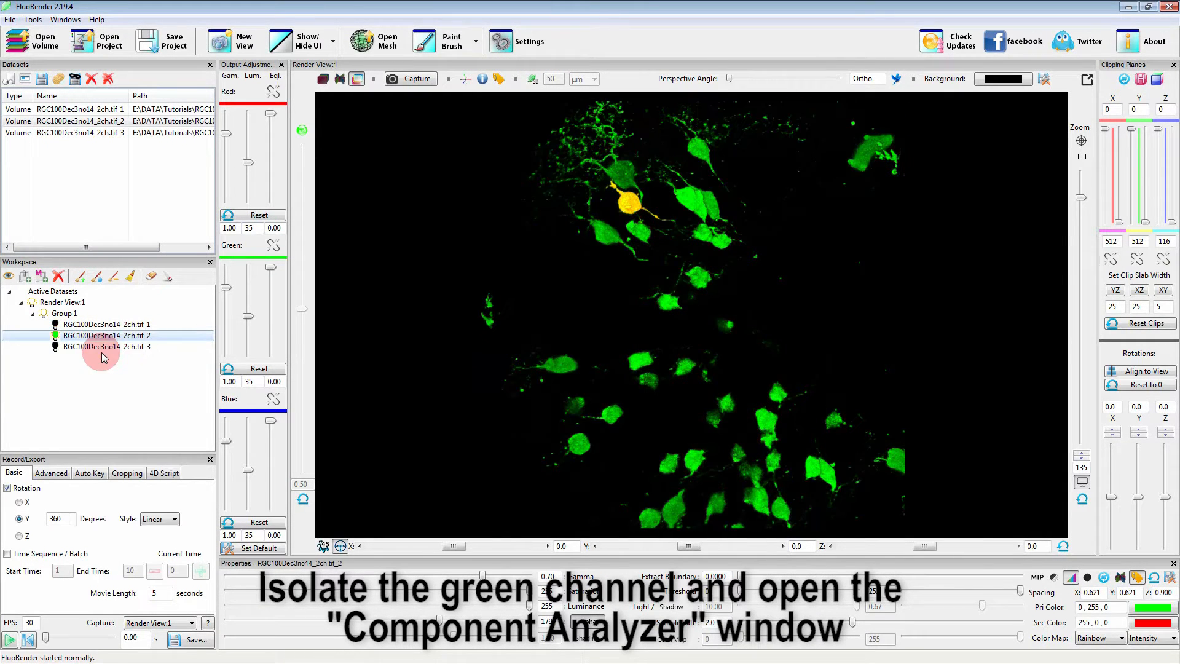
pyautogui.click(477, 41)
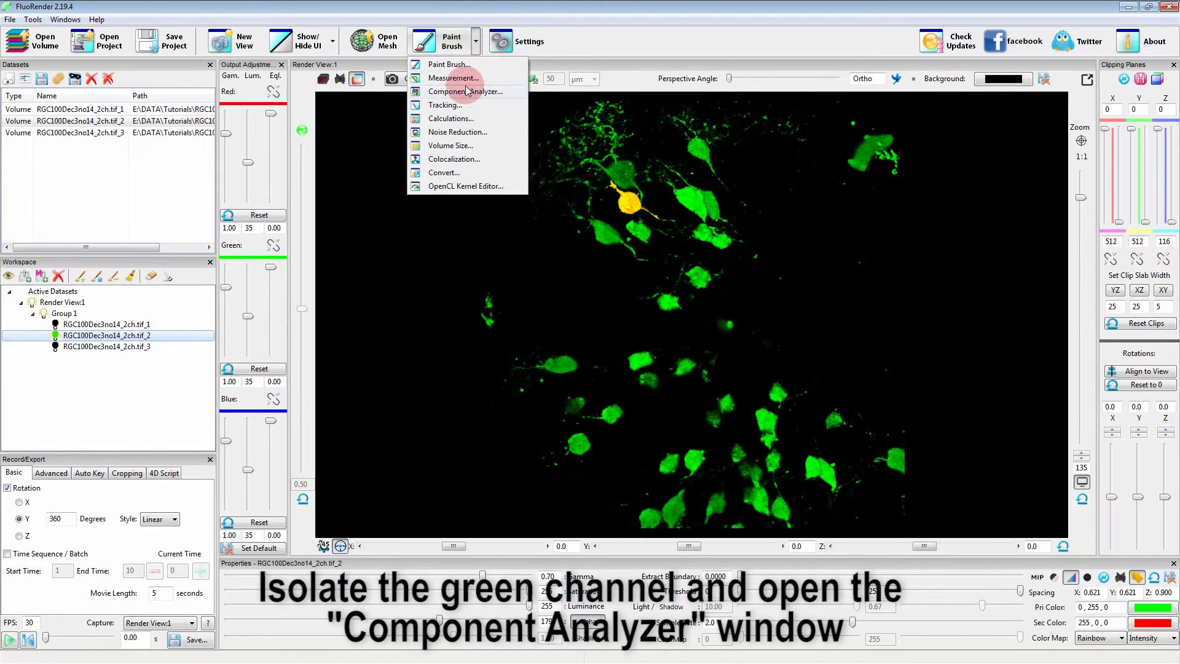
pyautogui.click(447, 92)
pyautogui.moveTo(216, 71); pyautogui.dragTo(315, 110)
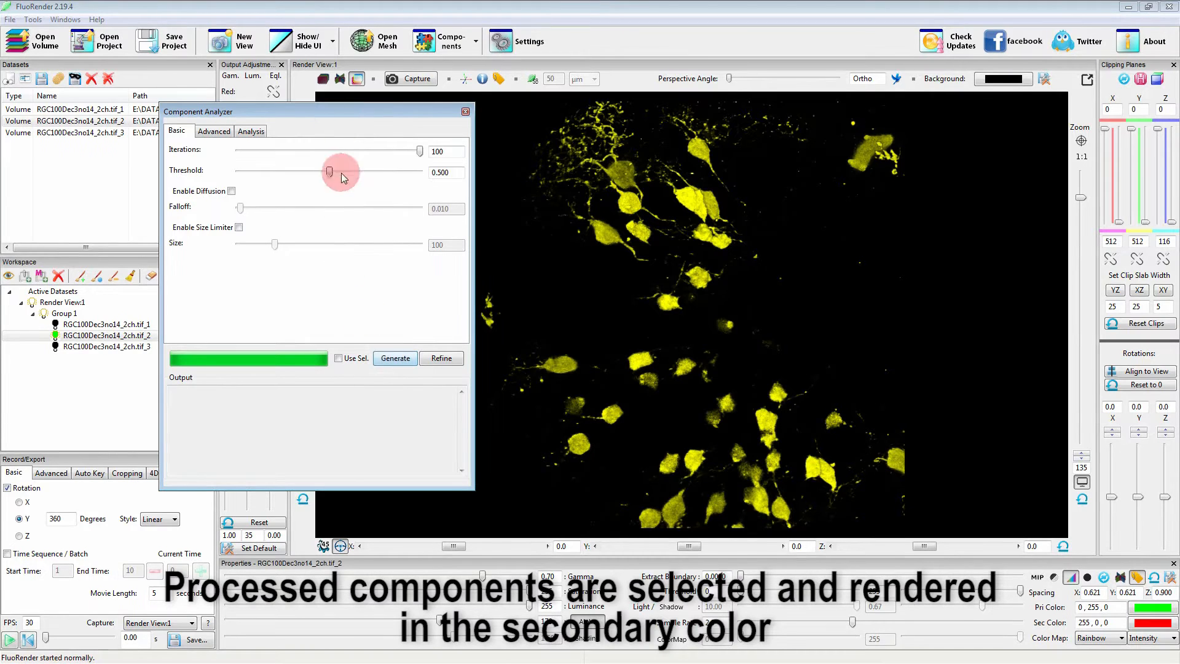
# Enable 4D script execution in the recording settings to show the components in different colors.
pyautogui.moveTo(336, 114); pyautogui.dragTo(339, 58)
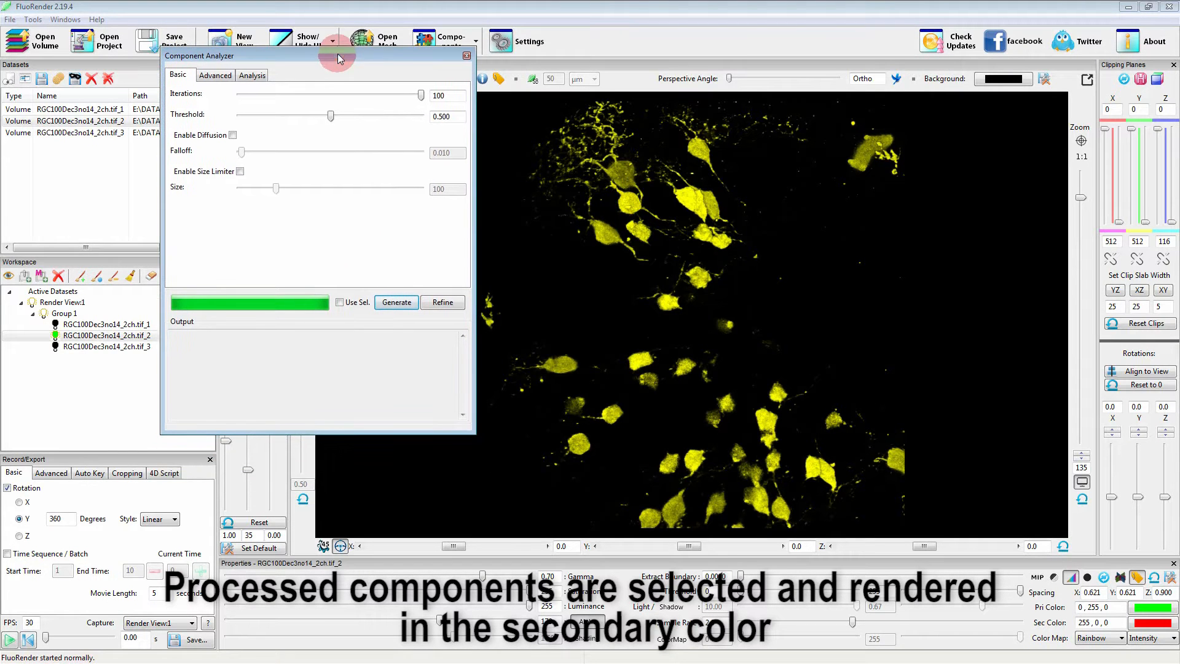
pyautogui.click(165, 473)
pyautogui.click(7, 491)
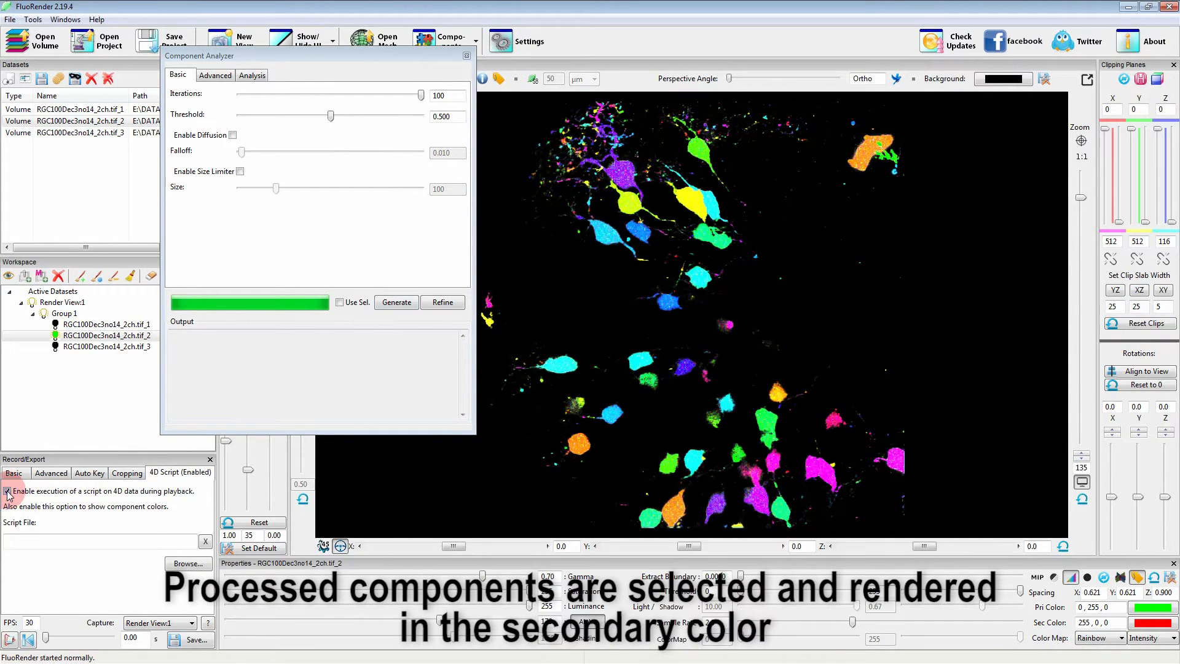
pyautogui.click(41, 478)
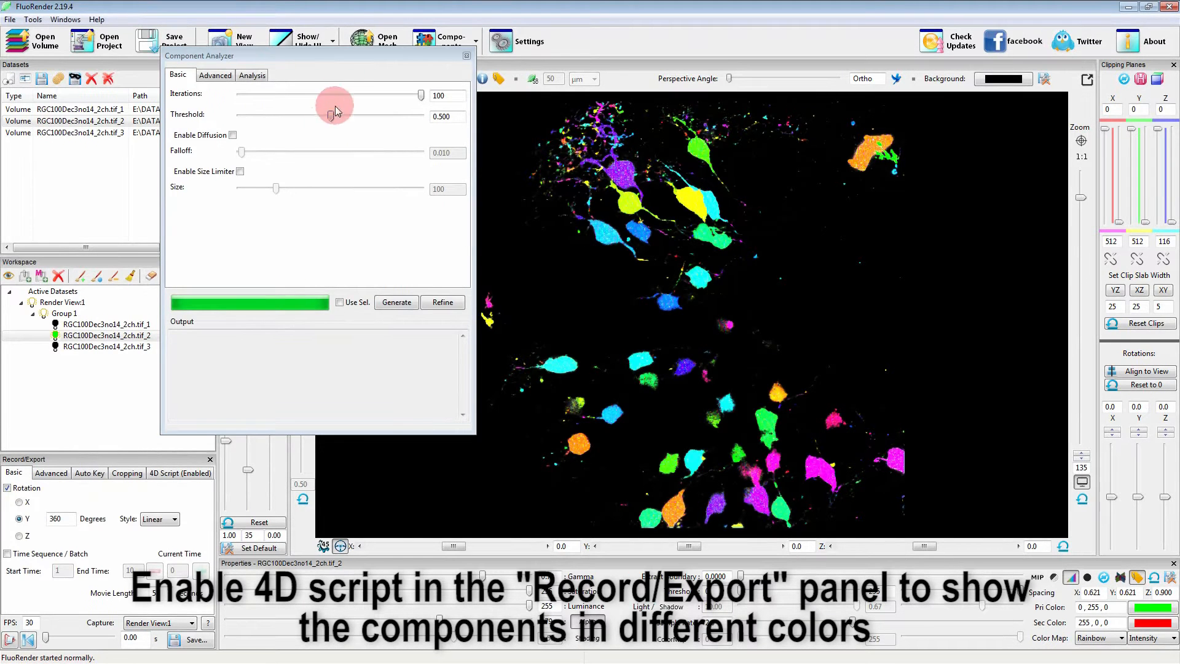
pyautogui.moveTo(344, 54); pyautogui.dragTo(319, 136)
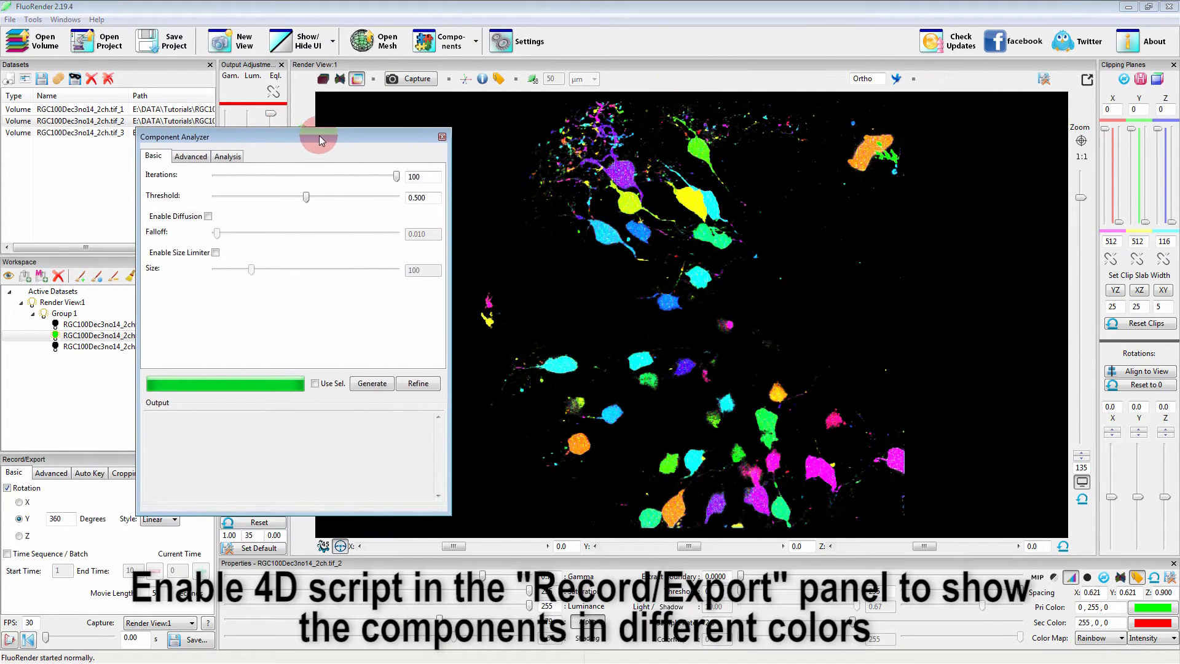
# Clear the component selection and append all components with a minimum size of 100, using "all" as the ID.
pyautogui.click(228, 158)
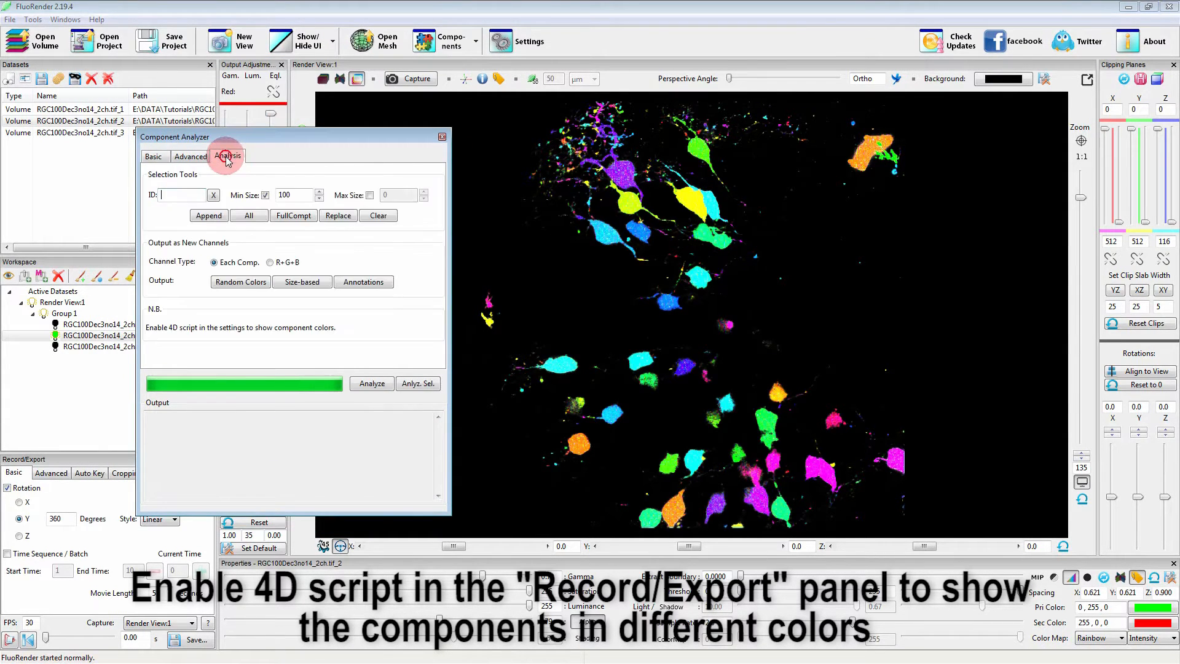
pyautogui.click(291, 196)
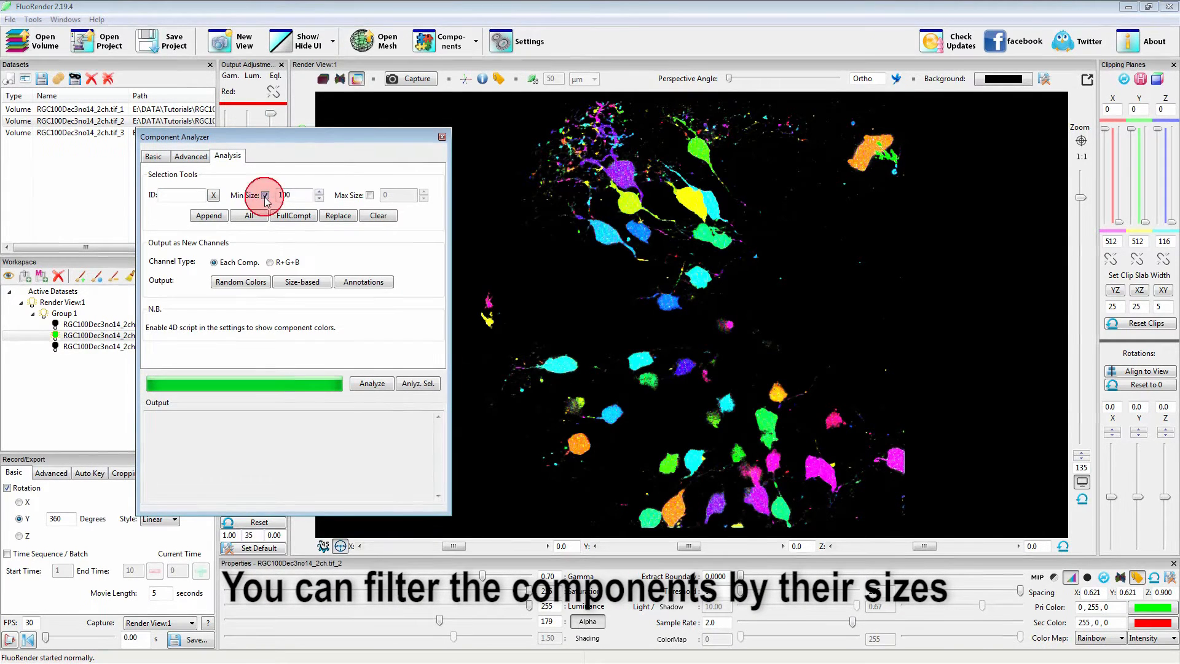
pyautogui.click(290, 195)
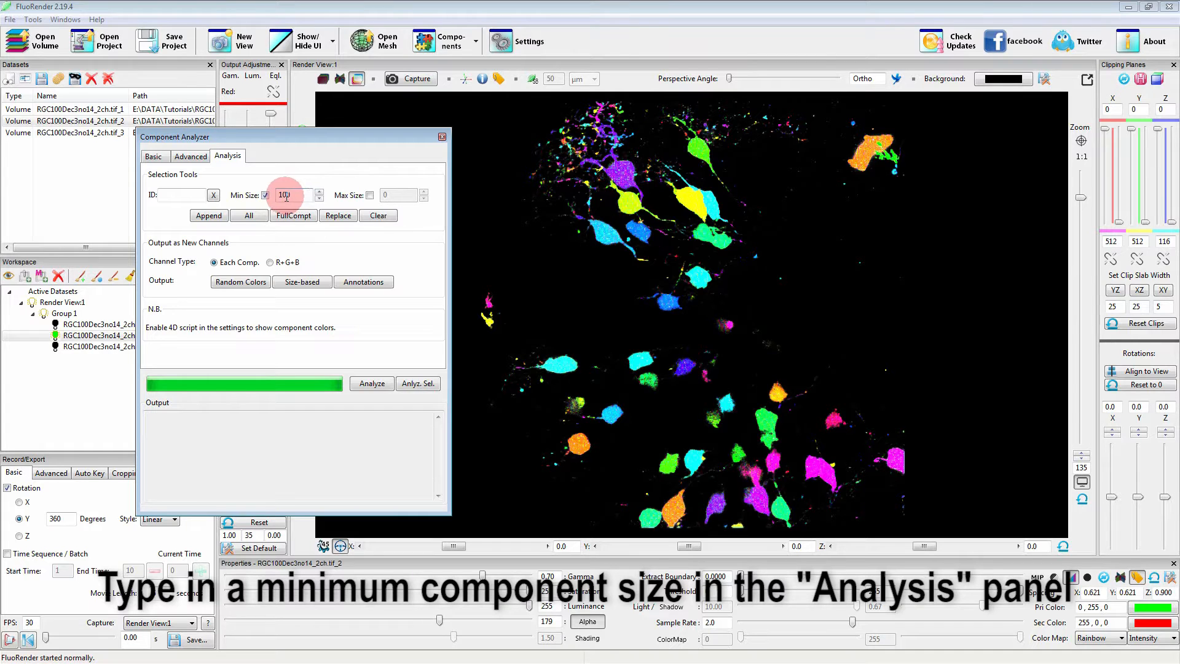
pyautogui.click(175, 196)
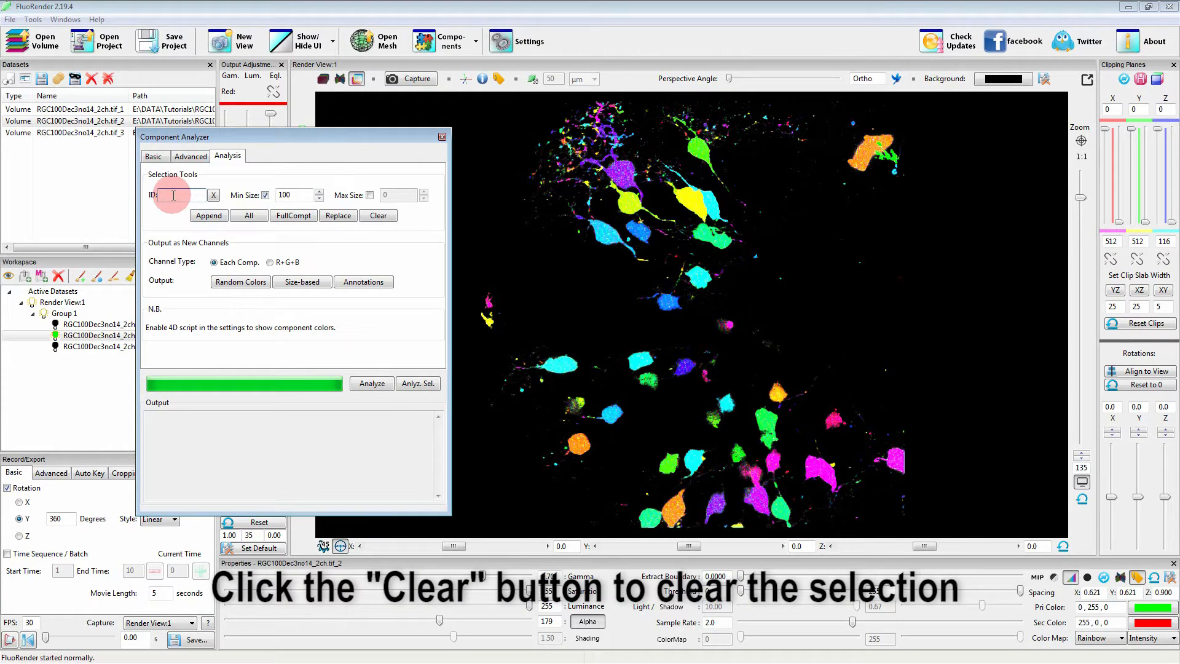
pyautogui.click(378, 215)
pyautogui.click(177, 195)
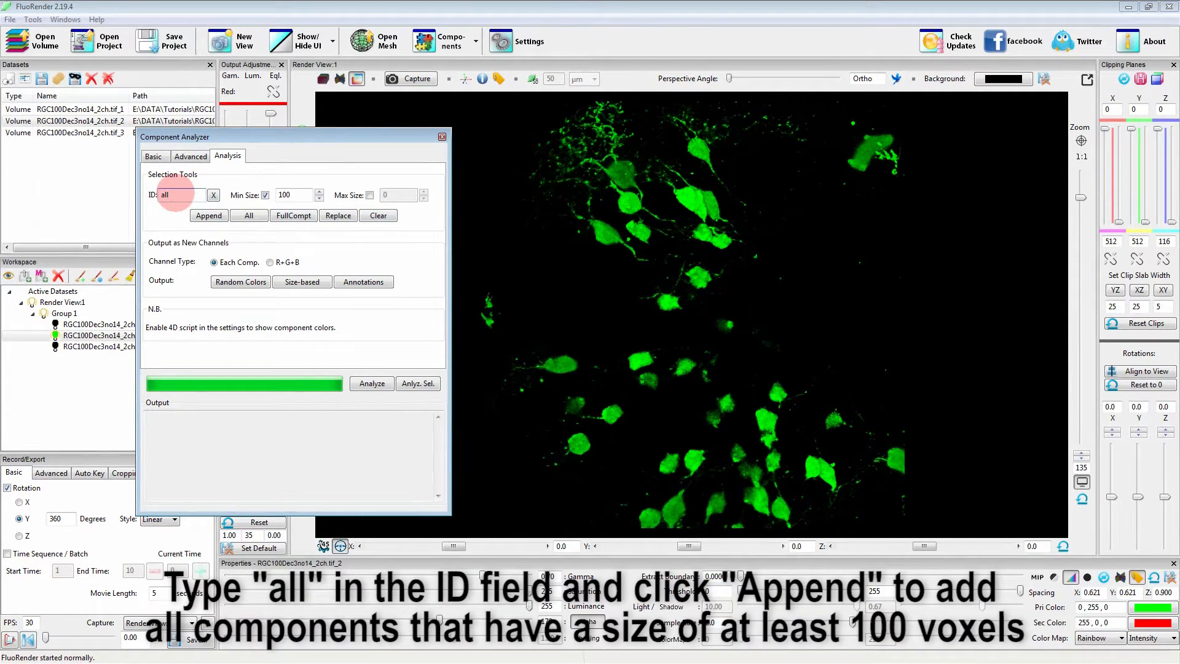
pyautogui.click(205, 217)
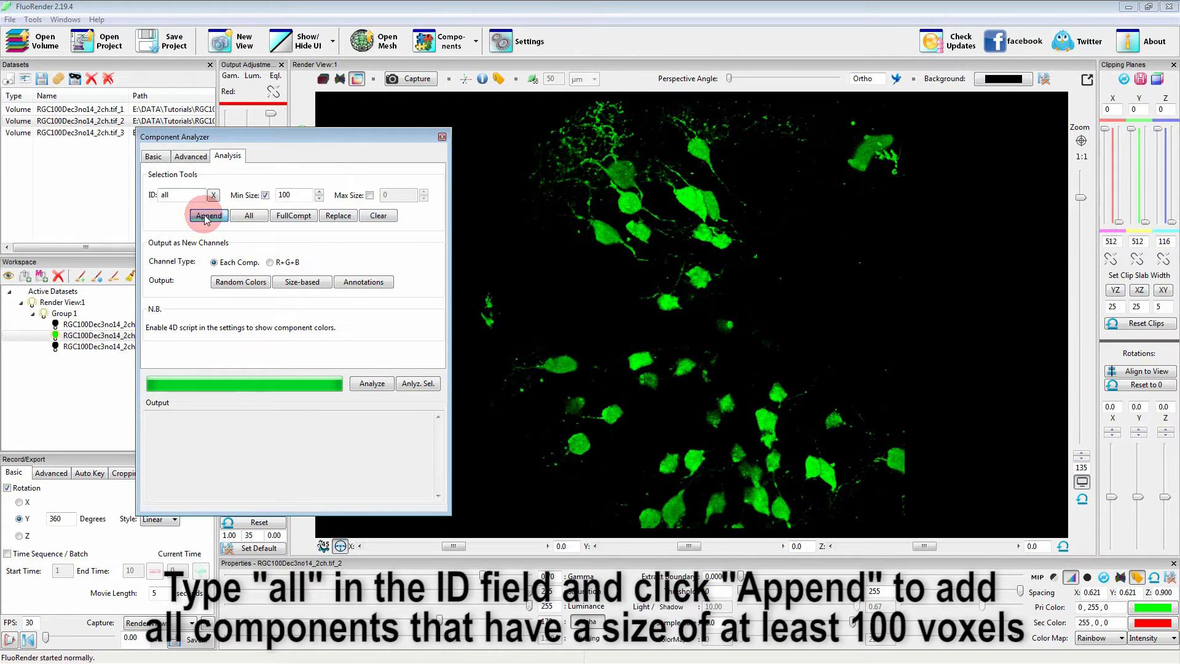
# Examine the component colors up close, especially the two touching cells below the yellow cell, for structures identified incorrectly.
pyautogui.moveTo(683, 372); pyautogui.dragTo(766, 378)
pyautogui.scroll(5, 766, 378)
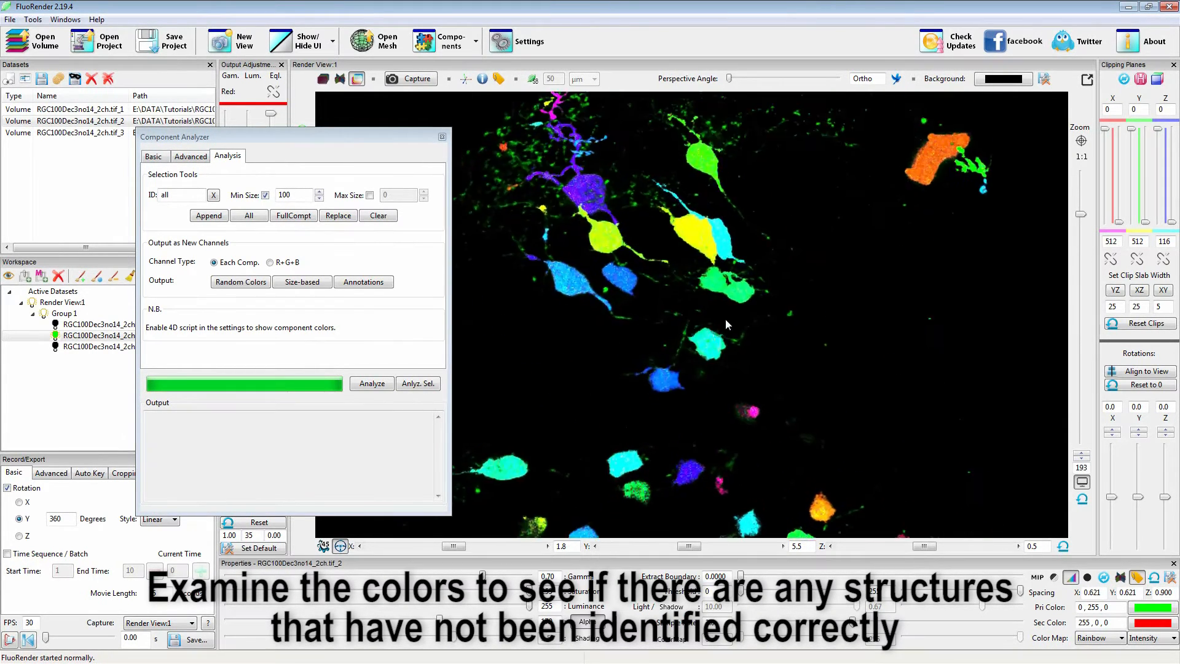
pyautogui.moveTo(697, 335); pyautogui.dragTo(749, 337, button='right')
pyautogui.moveTo(749, 337); pyautogui.dragTo(785, 328)
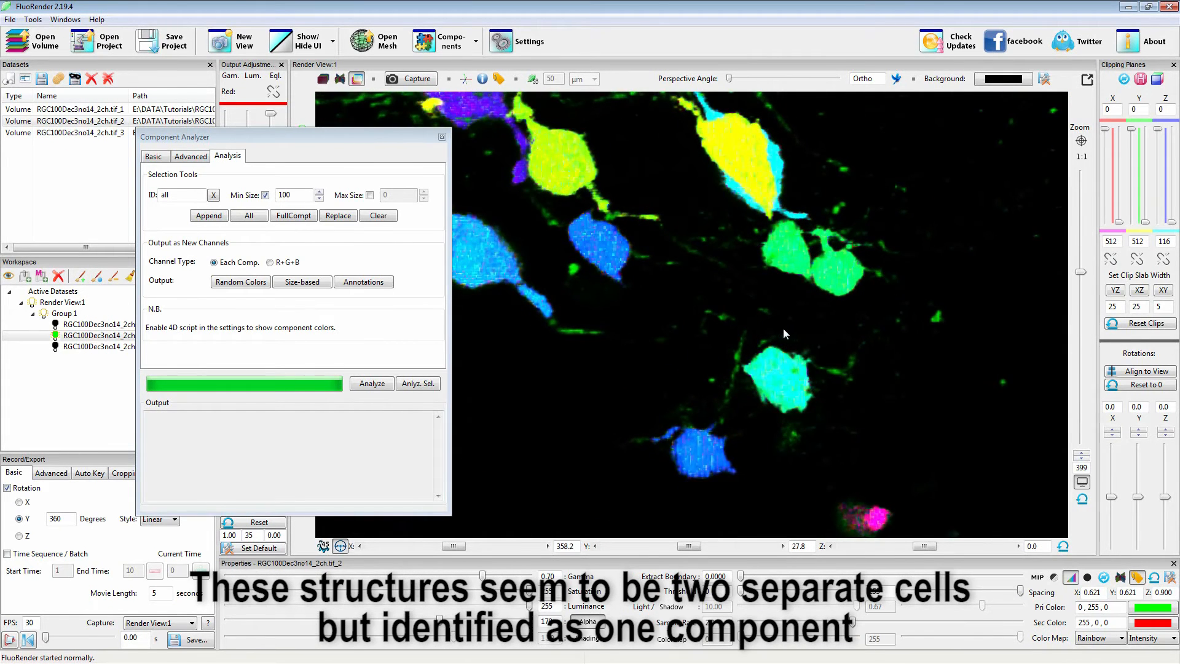
pyautogui.moveTo(786, 328); pyautogui.dragTo(943, 355, button='right')
pyautogui.moveTo(905, 306); pyautogui.dragTo(802, 361, button='middle')
pyautogui.moveTo(632, 360); pyautogui.dragTo(845, 377, button='right')
pyautogui.moveTo(846, 378)
pyautogui.mouseDown()
pyautogui.moveTo(812, 386)
pyautogui.moveTo(827, 384)
pyautogui.mouseUp()
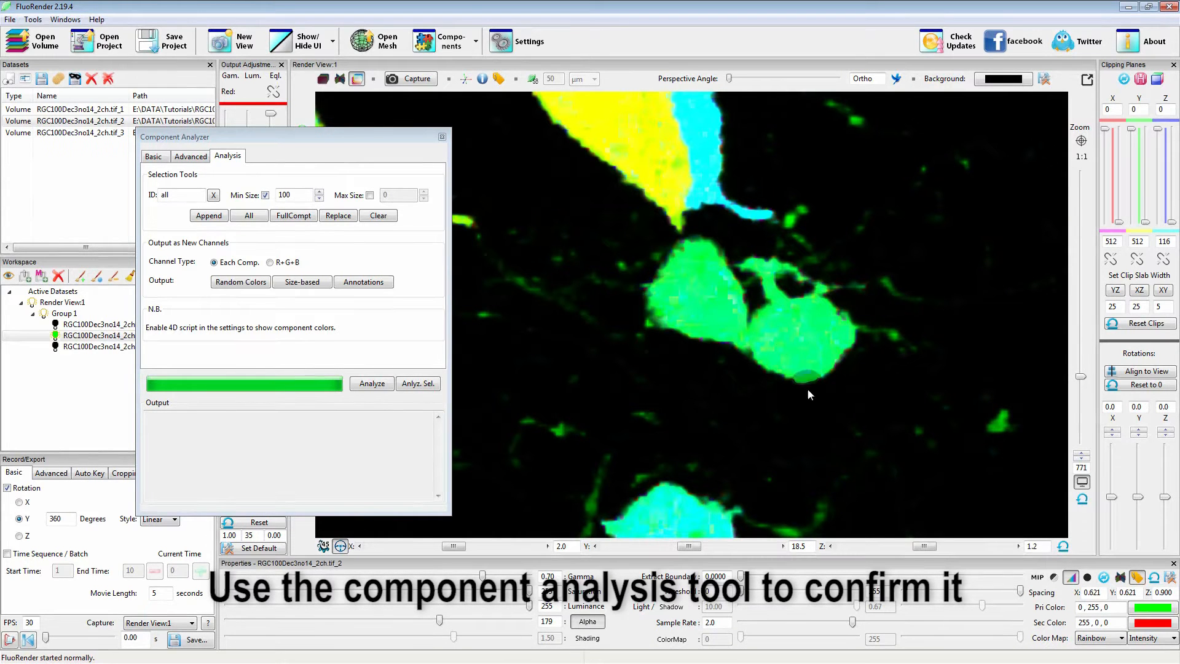
pyautogui.scroll(-5, 805, 386)
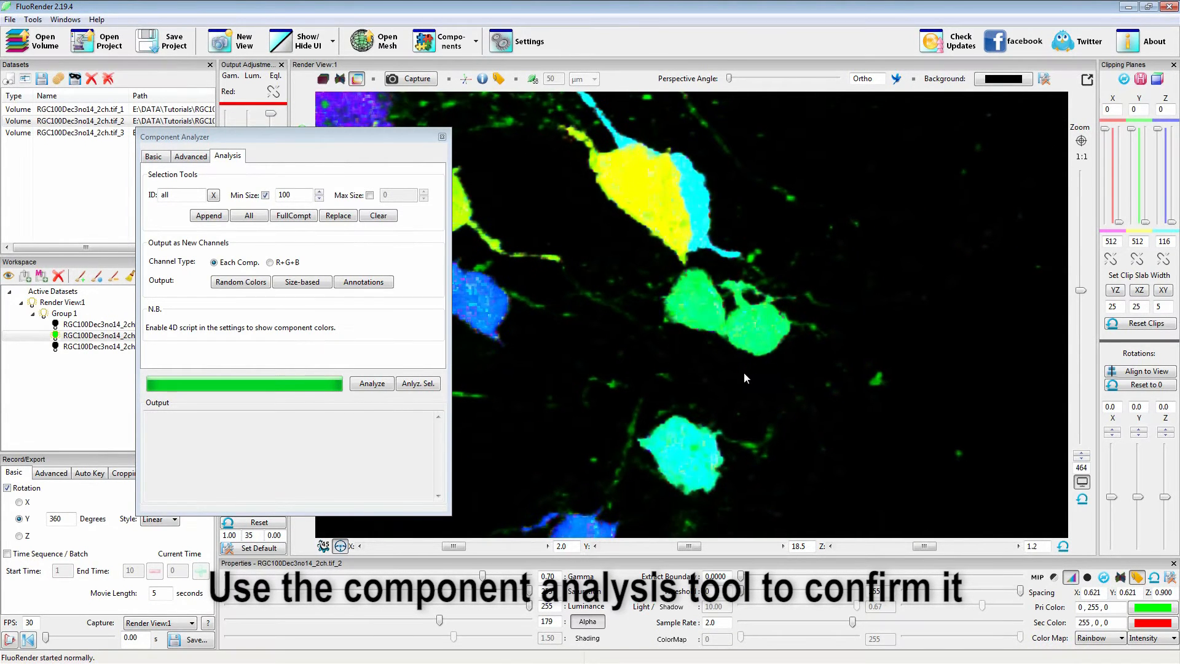
# Clear the component selection and brush-select both touching cells below the large cell pair.
pyautogui.click(378, 215)
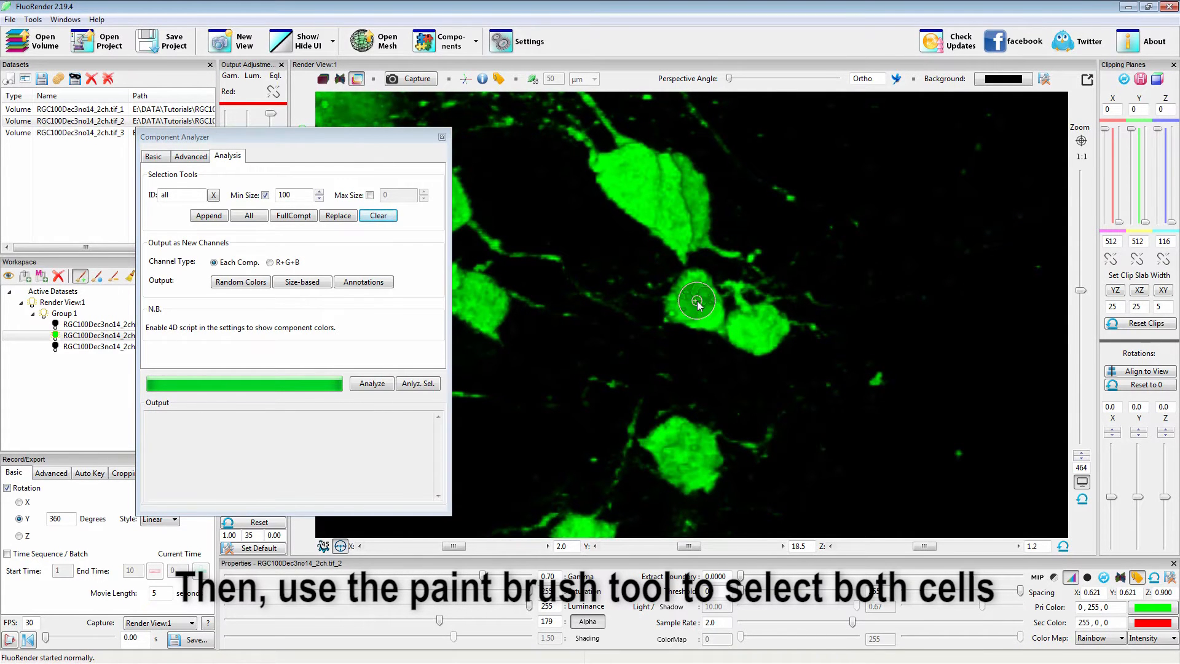
pyautogui.keyDown('shift'); pyautogui.scroll(3, 695, 312); pyautogui.keyUp('shift')
pyautogui.keyDown('shift'); pyautogui.moveTo(686, 311); pyautogui.dragTo(762, 335); pyautogui.keyUp('shift')
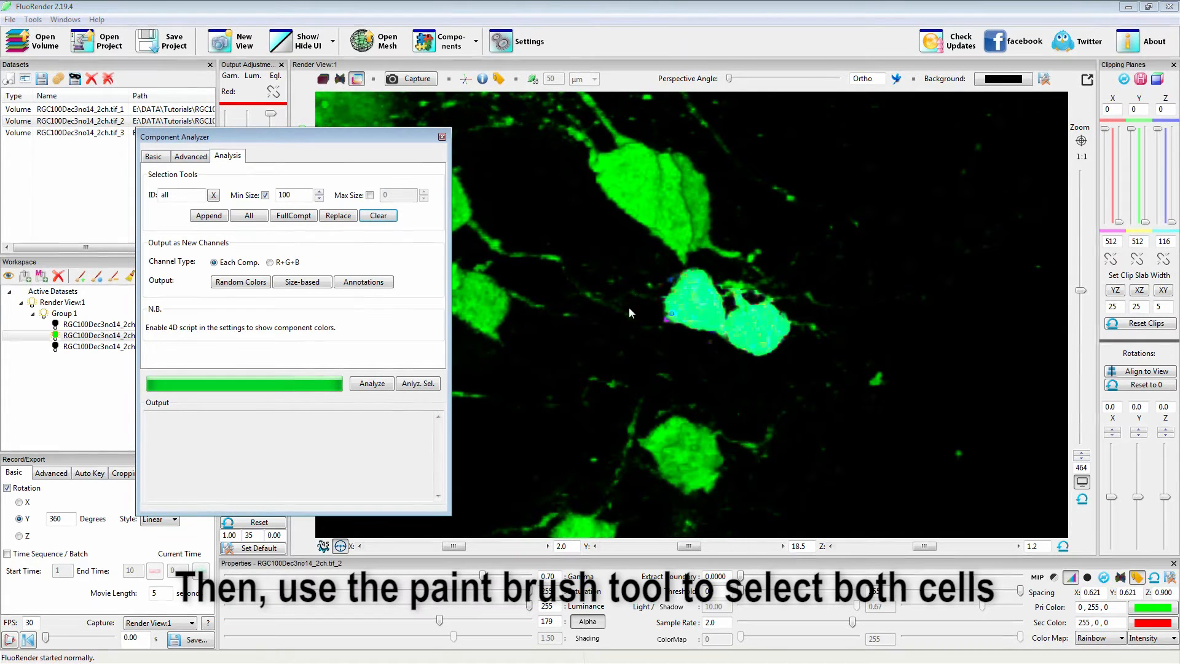
# Clear the component ID, extend the brush selection of the two touching cells to full components, and analyze the selection's statistics.
pyautogui.click(214, 195)
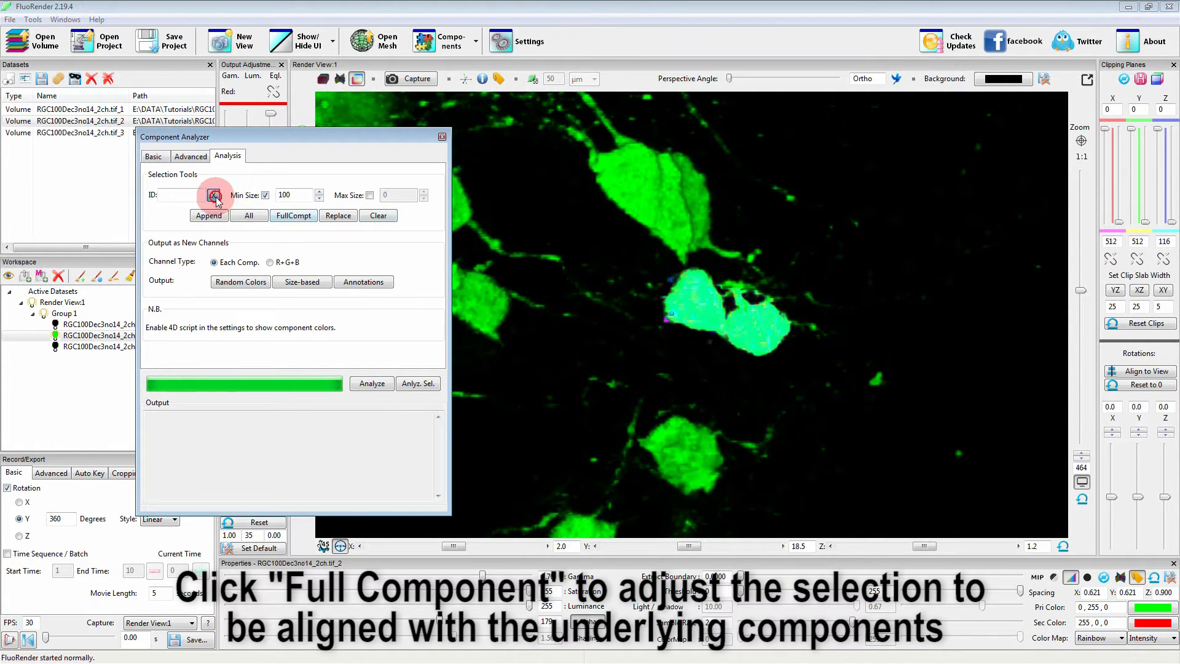
pyautogui.click(291, 216)
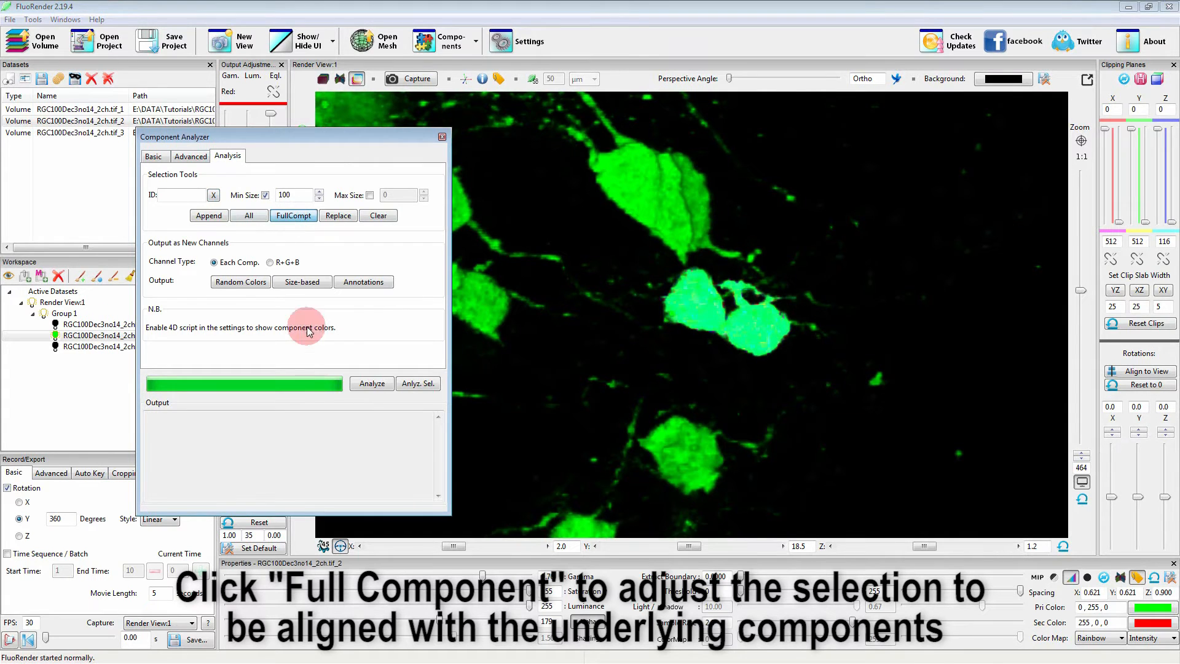
pyautogui.click(410, 384)
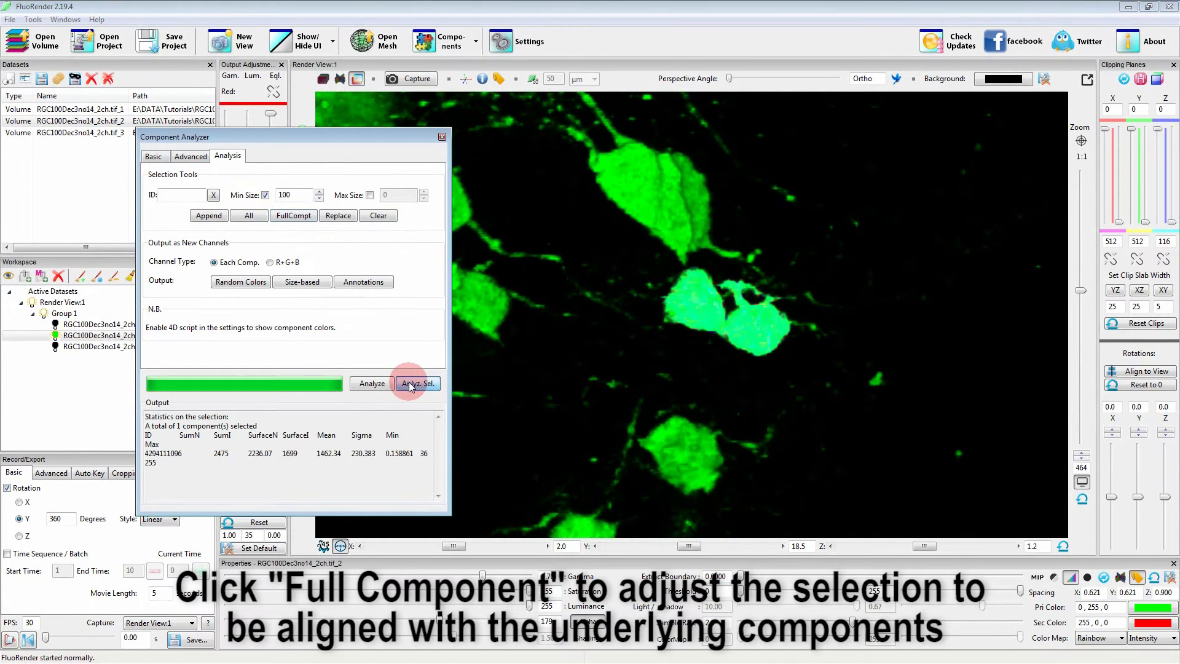
pyautogui.moveTo(451, 466); pyautogui.dragTo(483, 465)
pyautogui.doubleClick(211, 443)
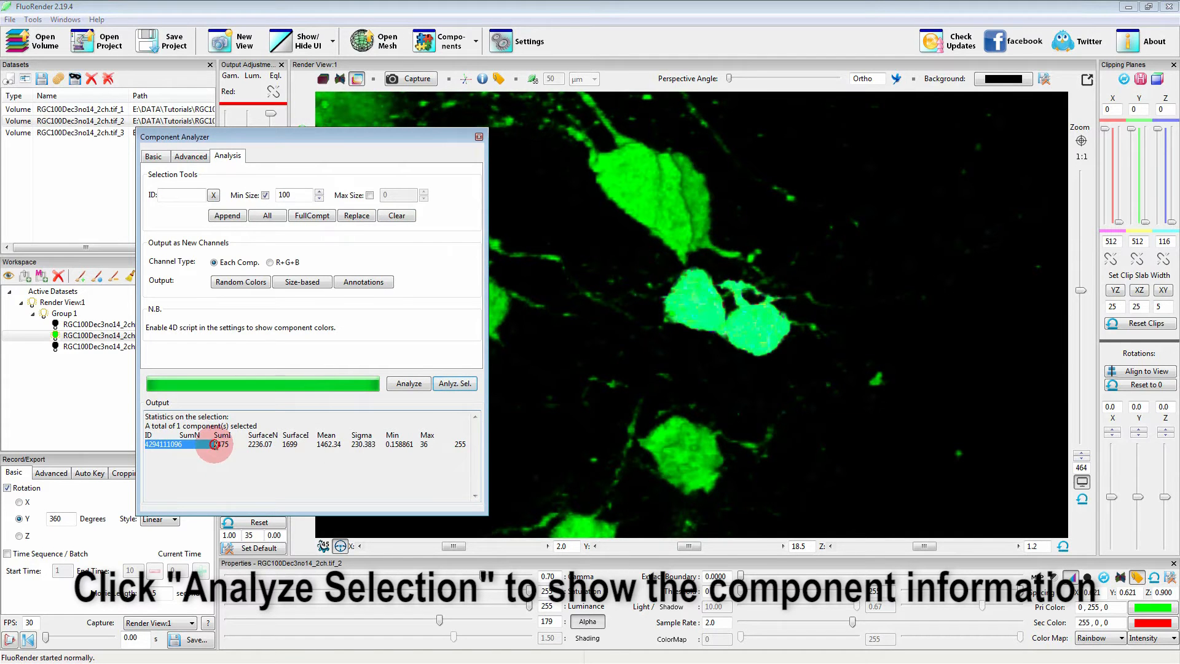
pyautogui.doubleClick(223, 444)
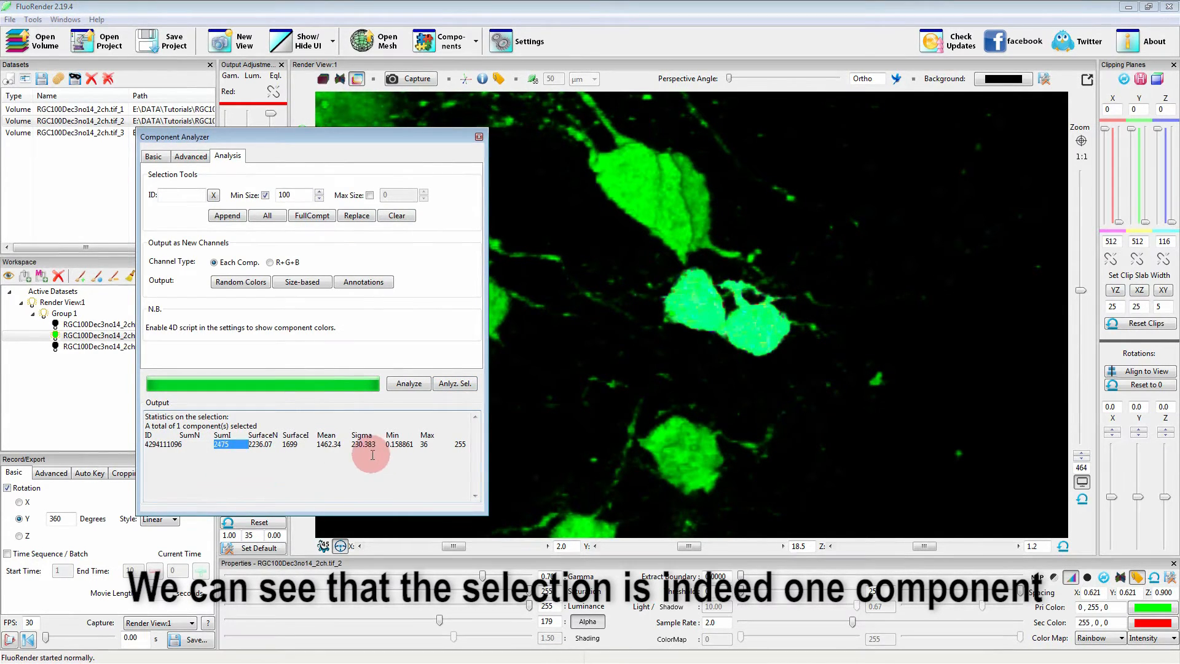
# Clear the selection and append all components of at least 100 voxels again, using "all" as the ID.
pyautogui.click(398, 216)
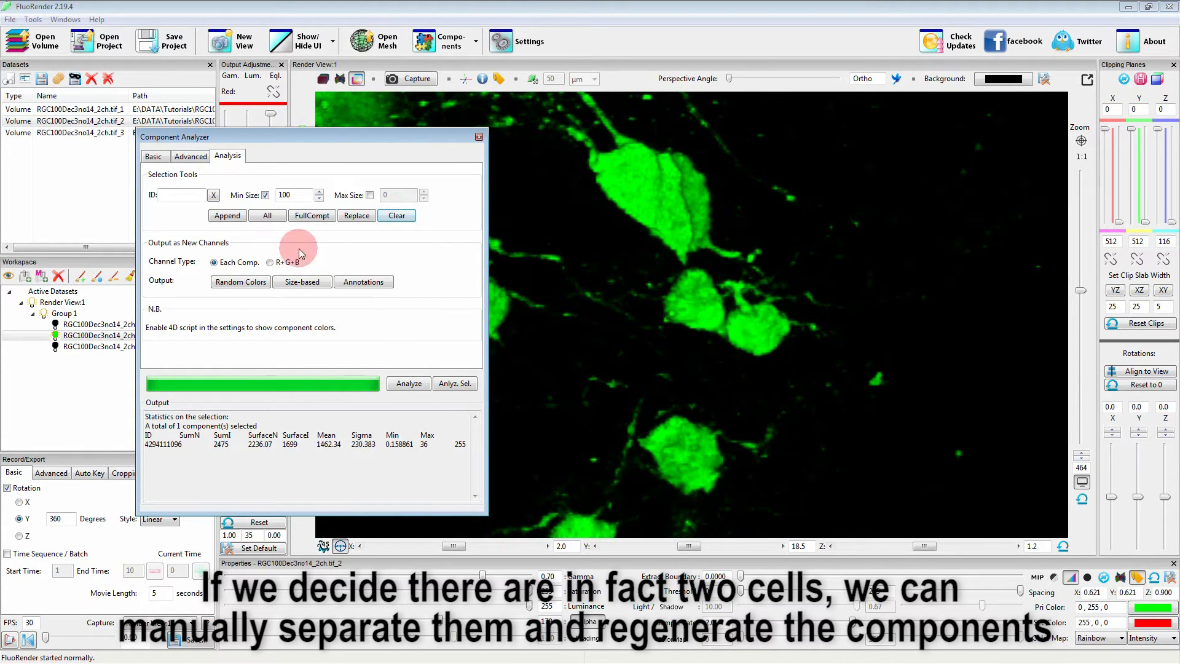
pyautogui.click(175, 194)
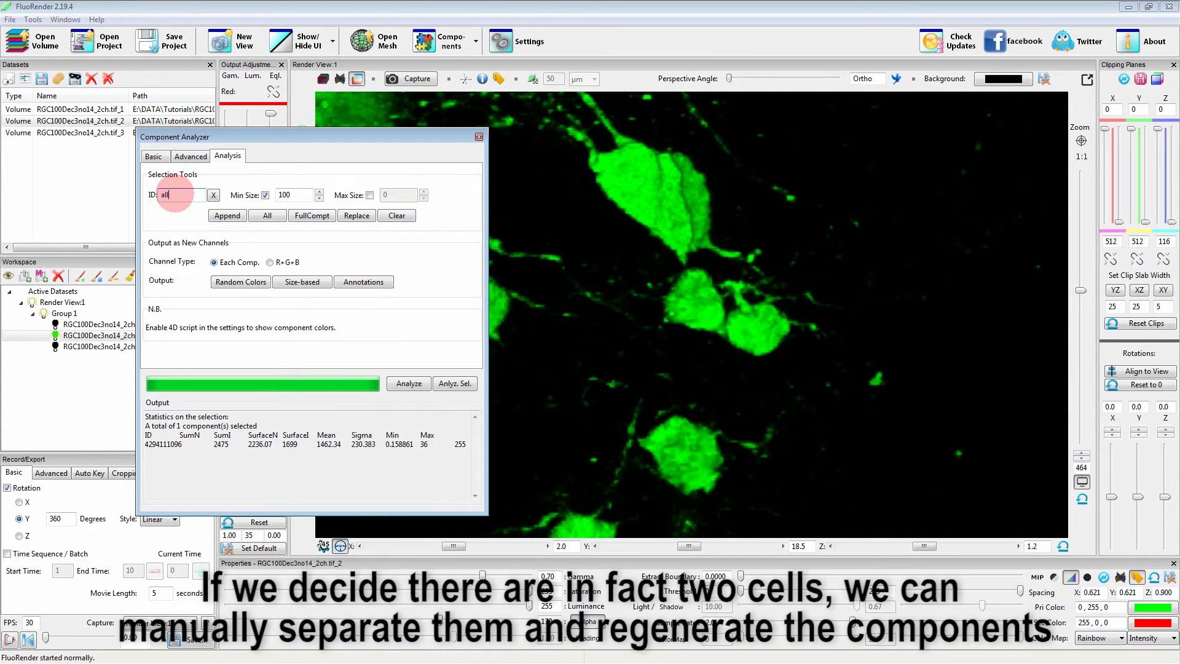
pyautogui.click(227, 216)
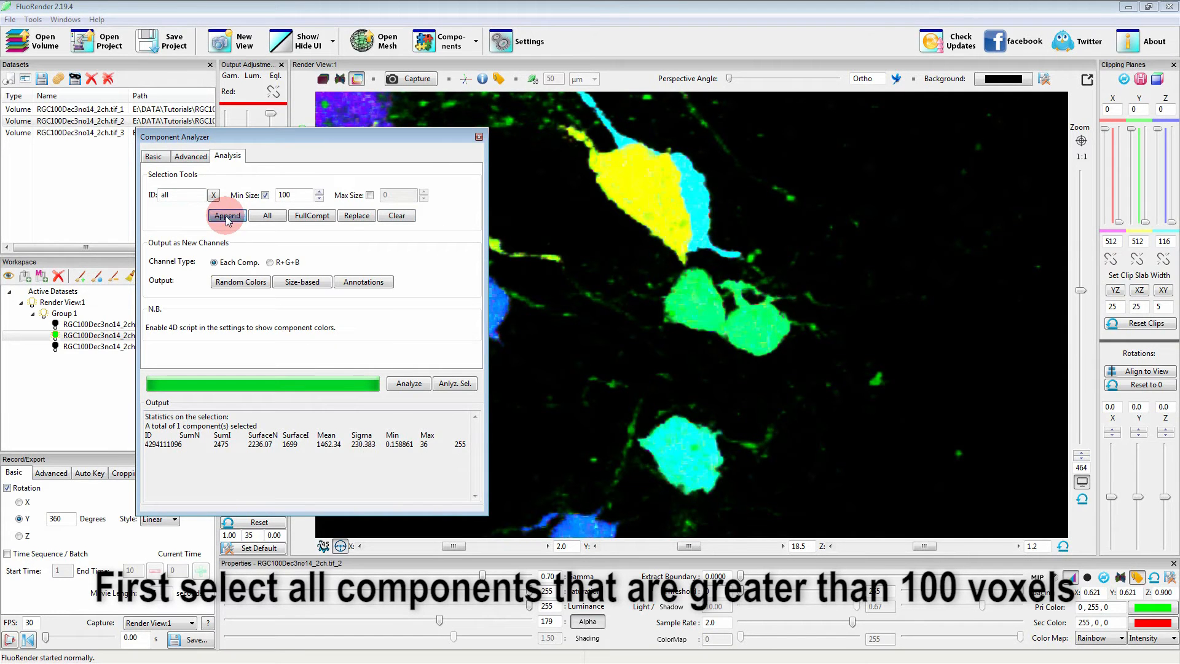
# Find a viewing angle that separates the two touching green cells and paint a narrow gap between them with a small unselect brush.
pyautogui.moveTo(728, 382); pyautogui.dragTo(785, 379)
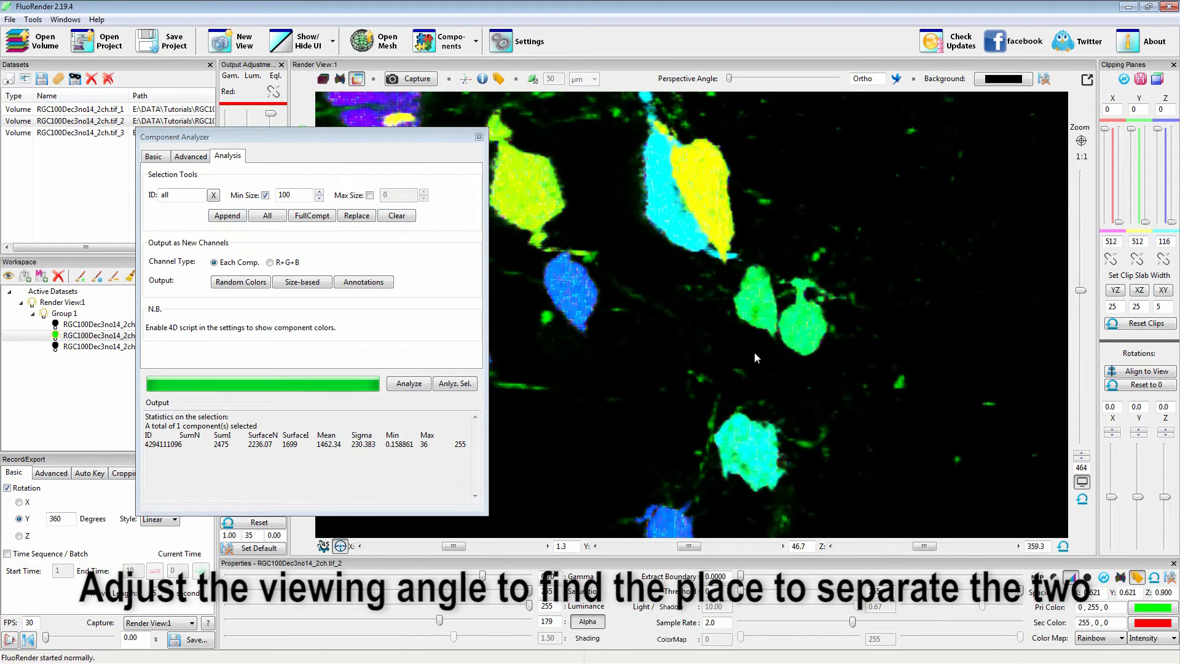
pyautogui.scroll(-4, 788, 263)
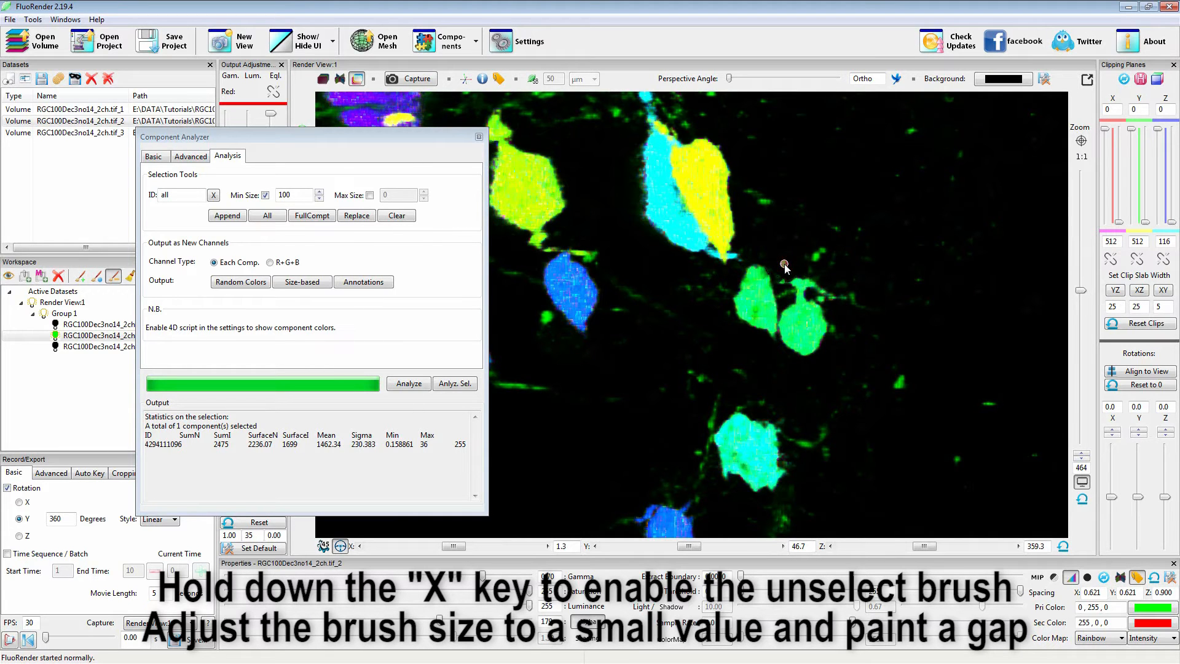
pyautogui.moveTo(784, 294); pyautogui.dragTo(773, 385)
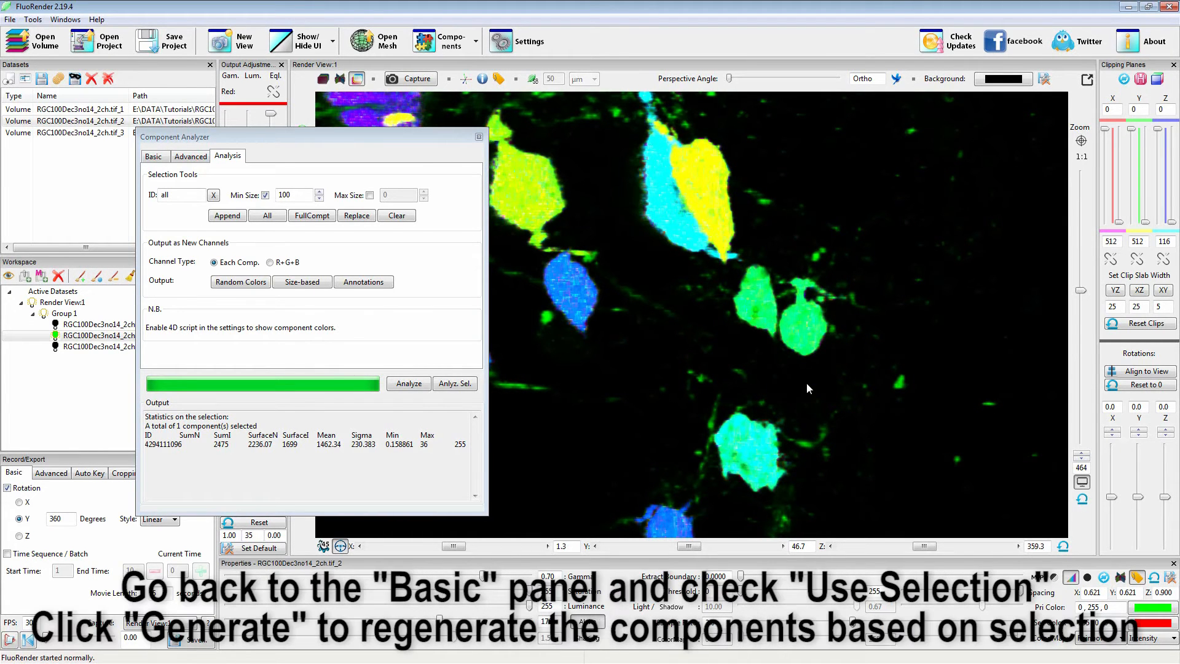
# Regenerate the components with the basic settings, restricted to the current selection.
pyautogui.click(153, 156)
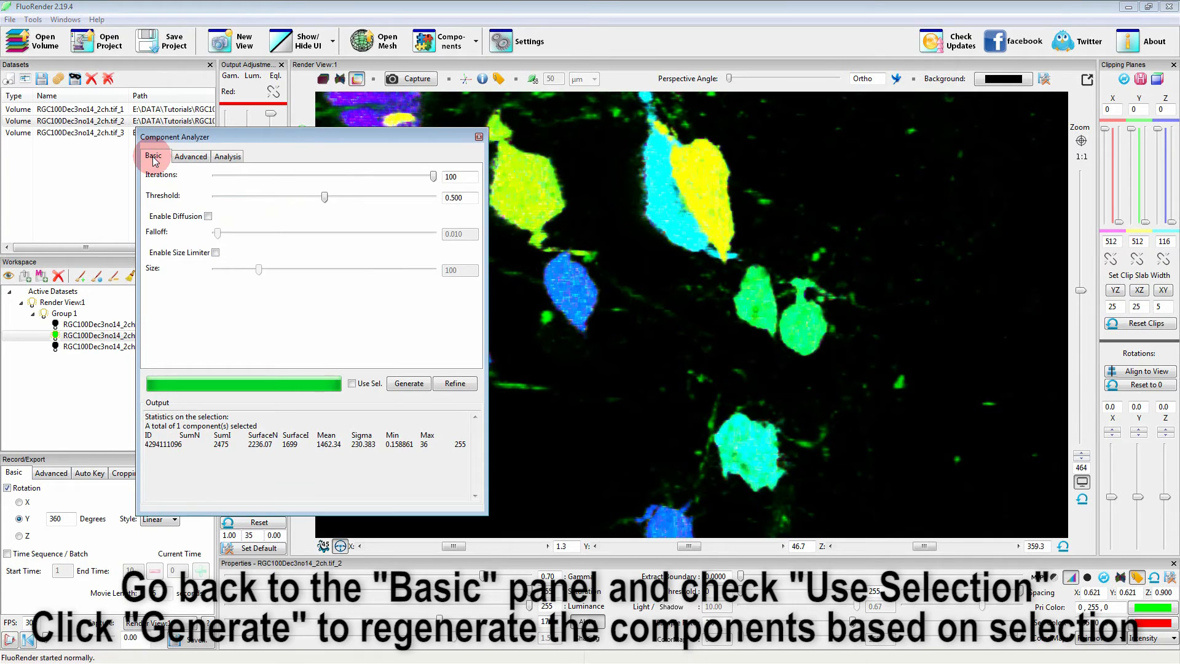
pyautogui.click(351, 383)
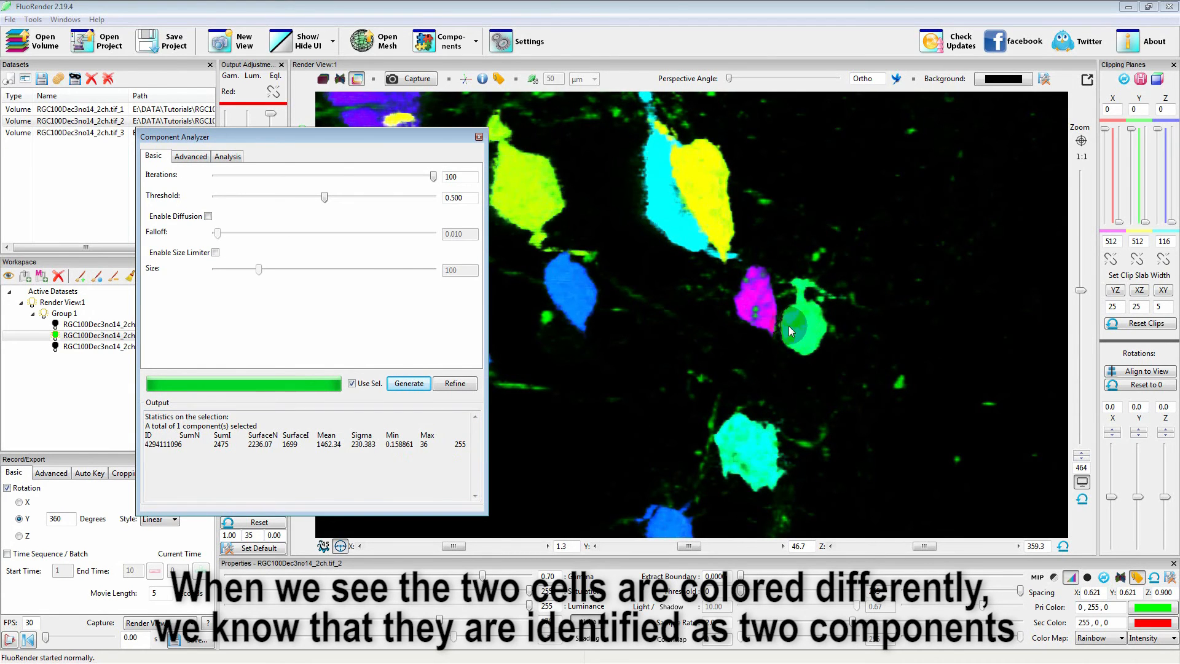
# Check the colors of the two separated cells and the surrounding components, and return to the component analysis tools.
pyautogui.moveTo(783, 323); pyautogui.dragTo(815, 367)
pyautogui.scroll(-8, 815, 367)
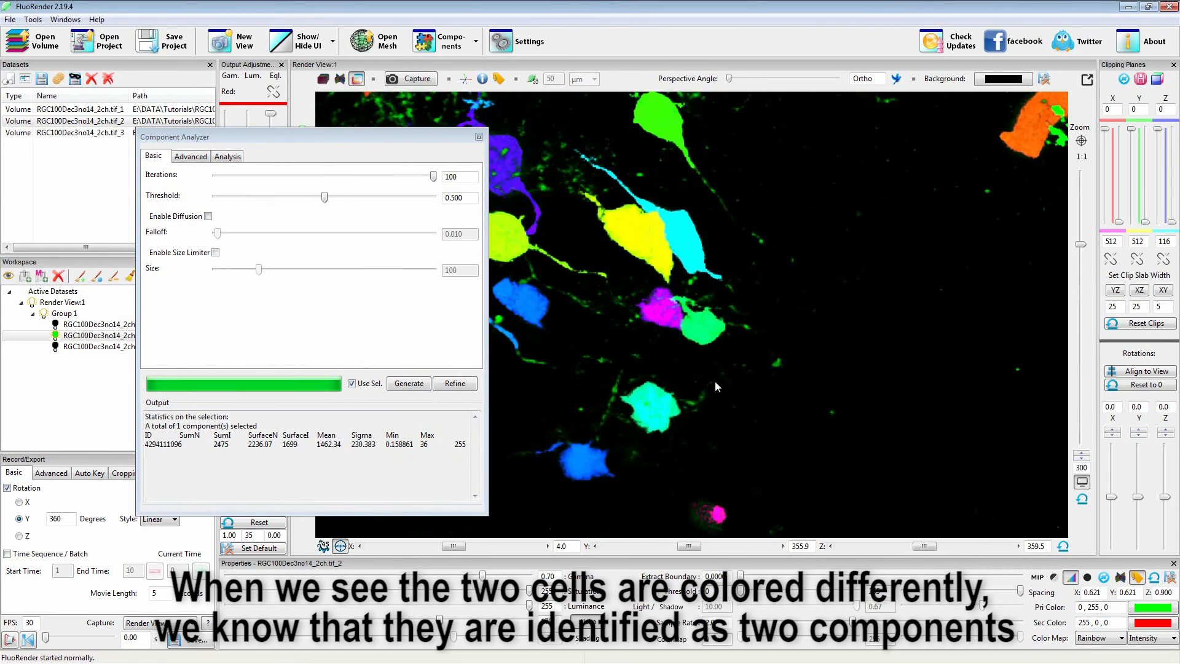
pyautogui.scroll(-3, 818, 357)
pyautogui.moveTo(705, 385); pyautogui.dragTo(734, 359)
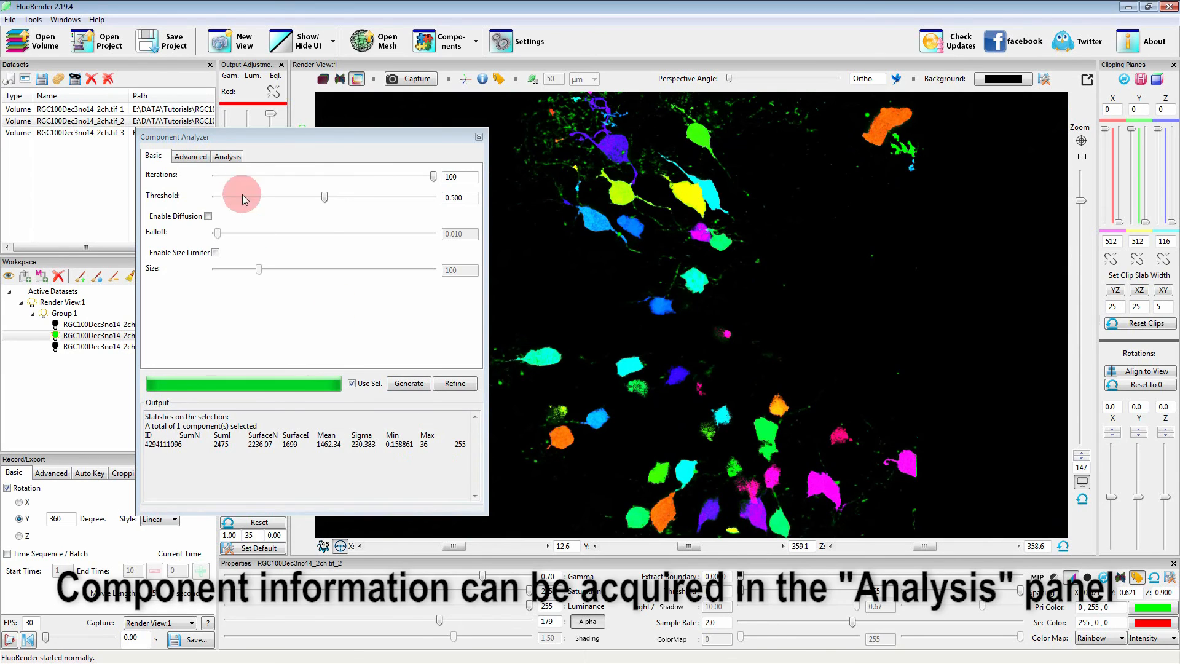
pyautogui.click(227, 156)
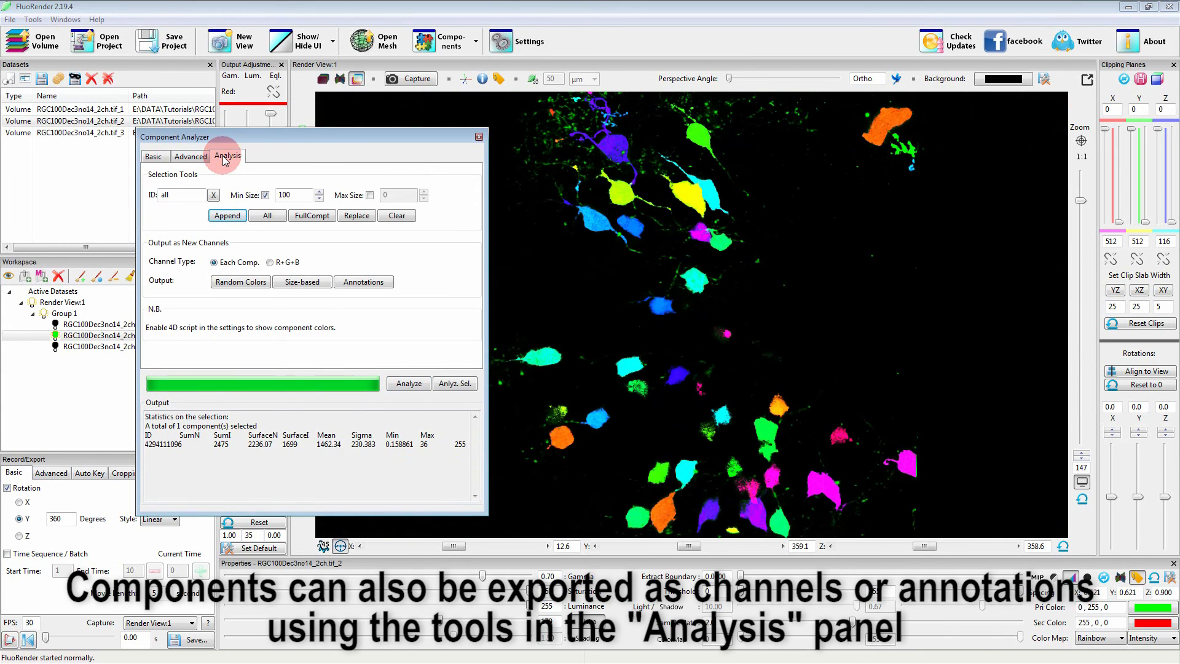